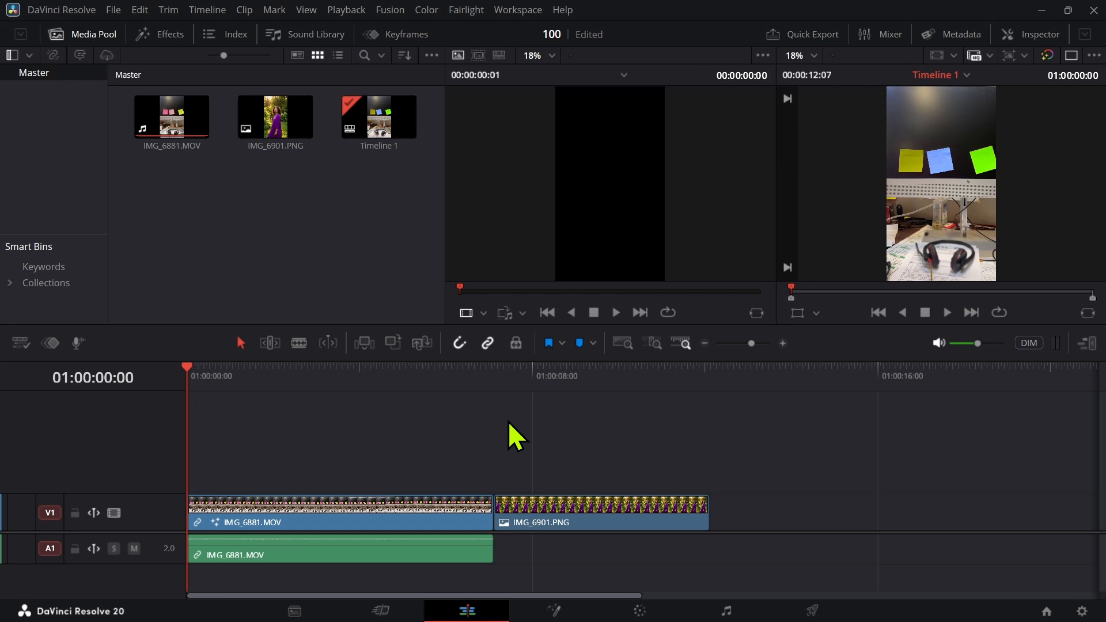
# Open the Color page and select the second clip, the woman in the purple dress.
pyautogui.click(640, 612)
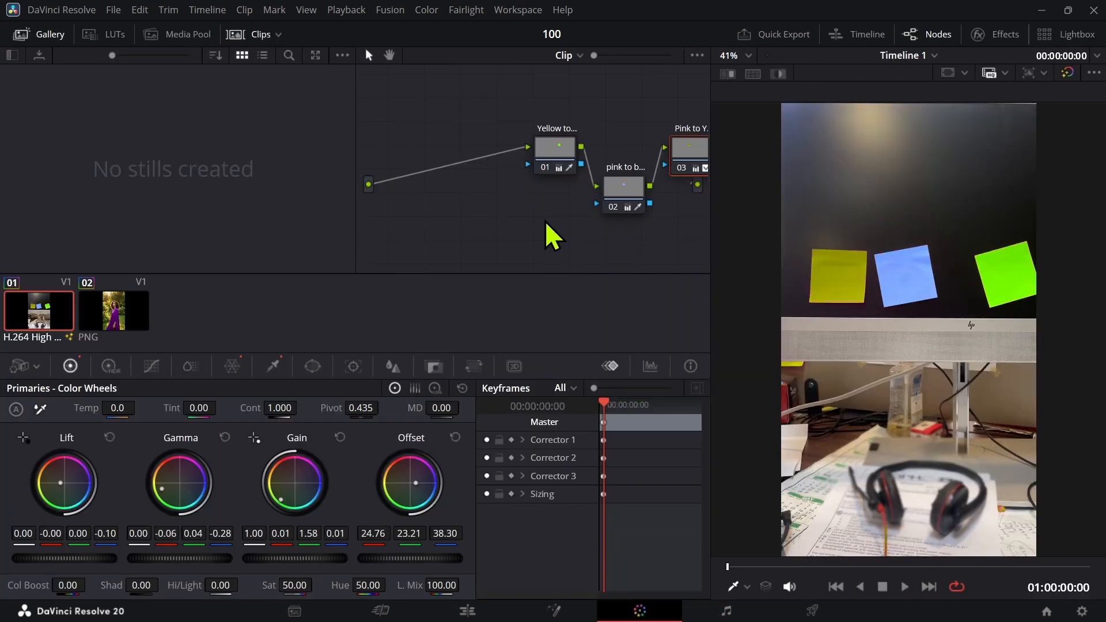
pyautogui.moveTo(513, 201); pyautogui.dragTo(461, 200)
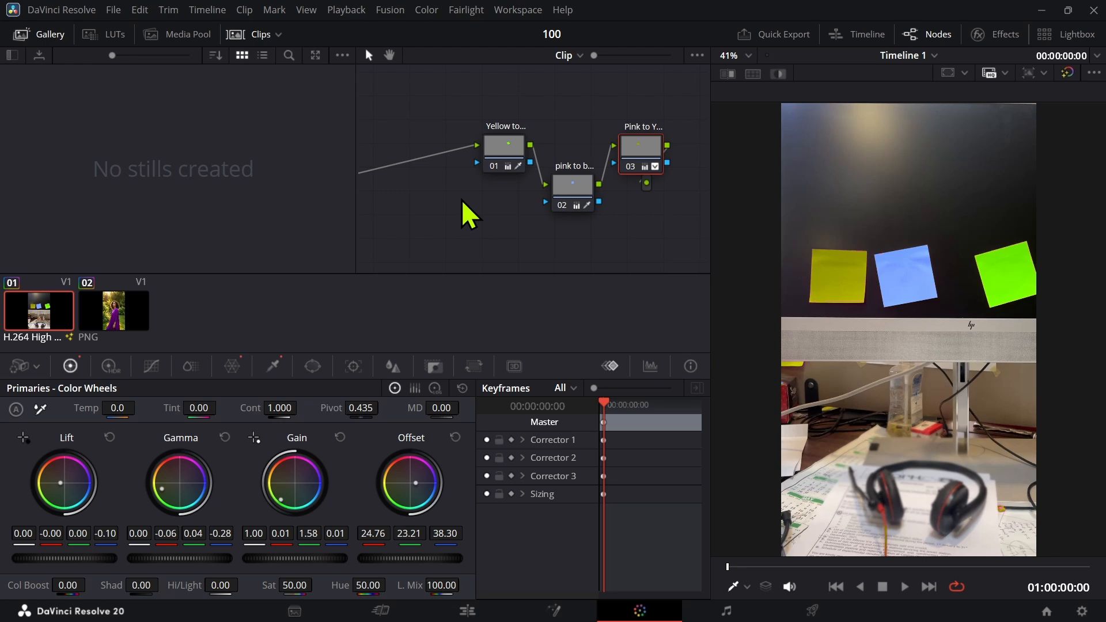
pyautogui.click(130, 302)
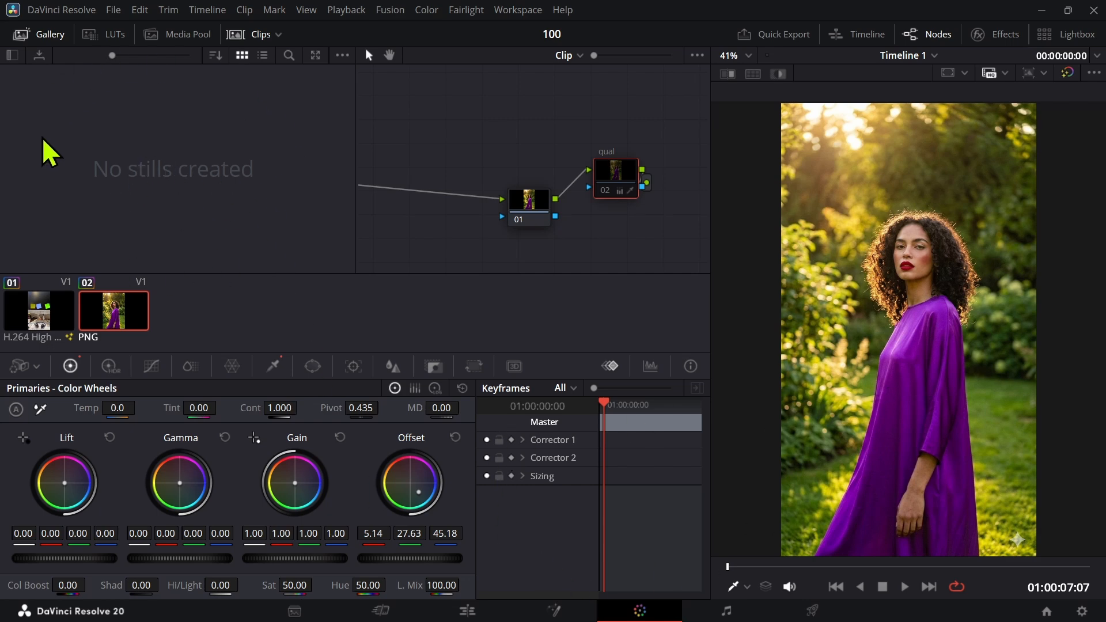
pyautogui.rightClick(139, 116)
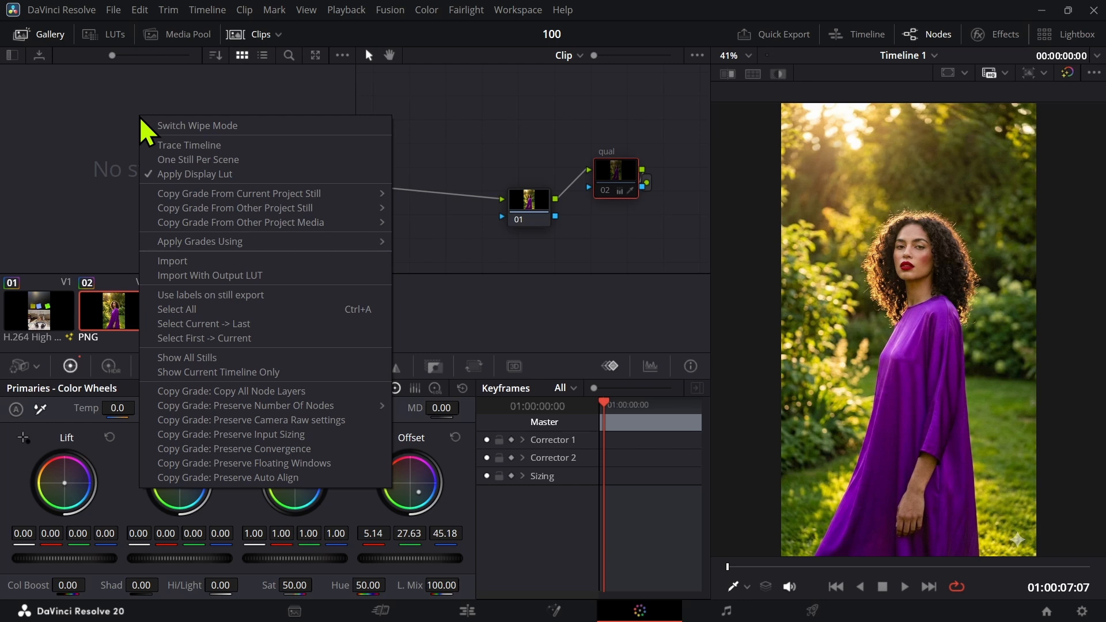
pyautogui.click(70, 118)
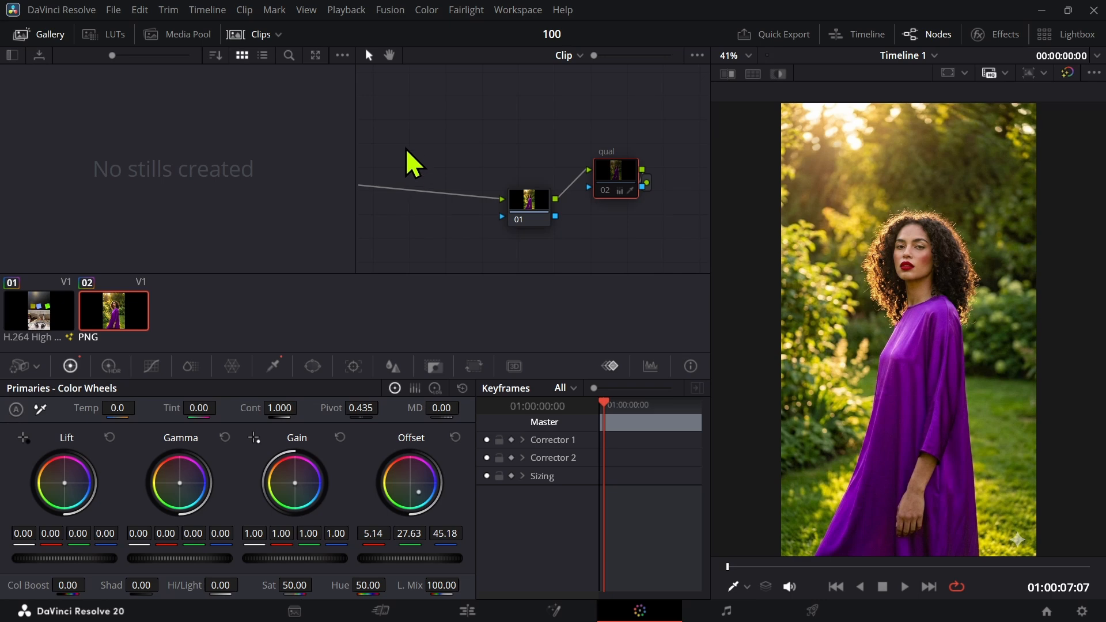
# Move node 01 closer to the source input and label it "base".
pyautogui.moveTo(406, 148); pyautogui.dragTo(527, 139)
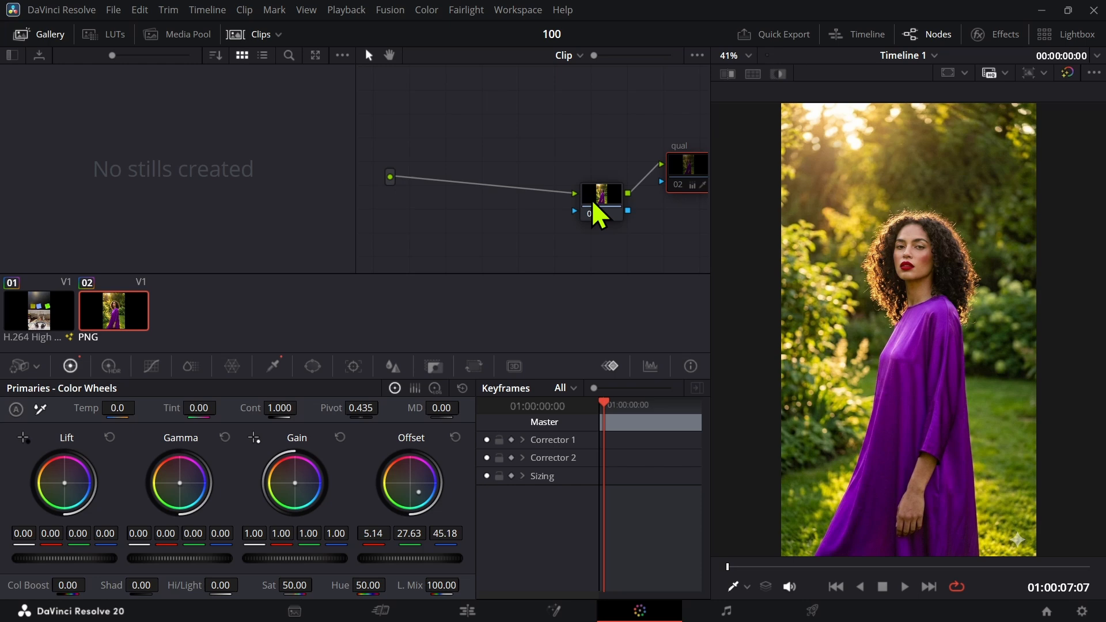
pyautogui.moveTo(593, 200); pyautogui.dragTo(490, 171)
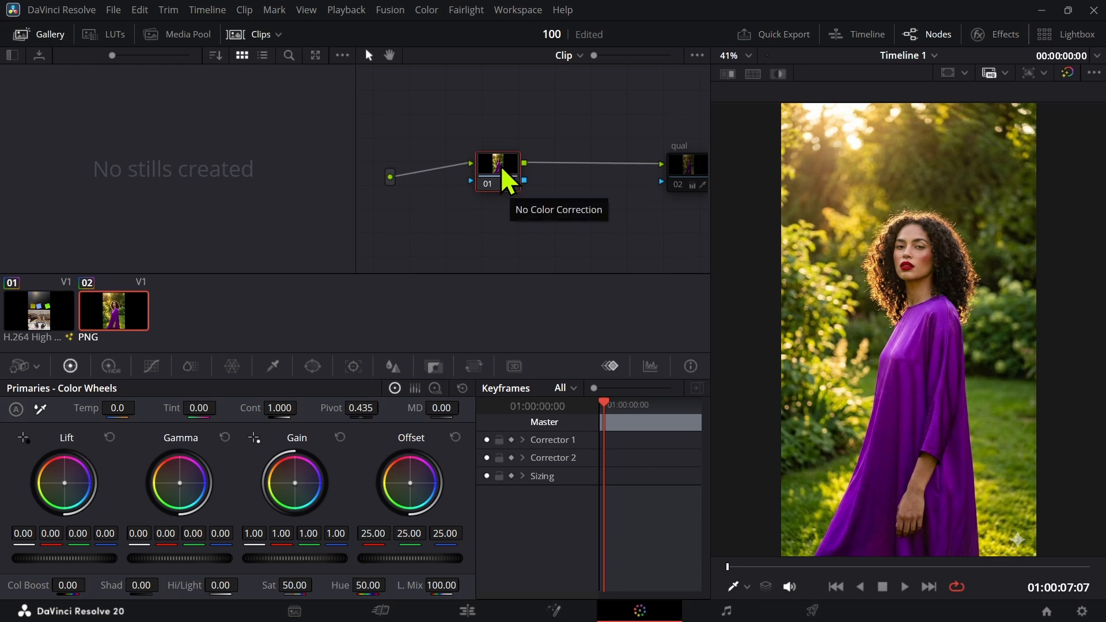
pyautogui.rightClick(503, 172)
pyautogui.click(527, 199)
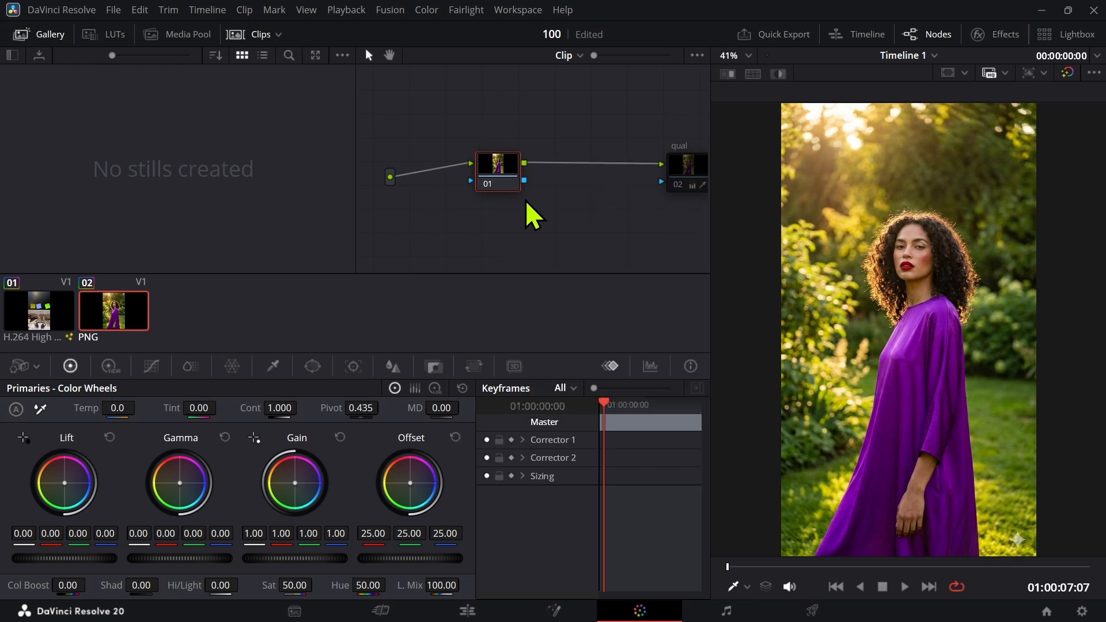
pyautogui.press('Return')
# Enable the qual node and move it closer to the base node, away from the output.
pyautogui.hscroll(5, 501, 104)
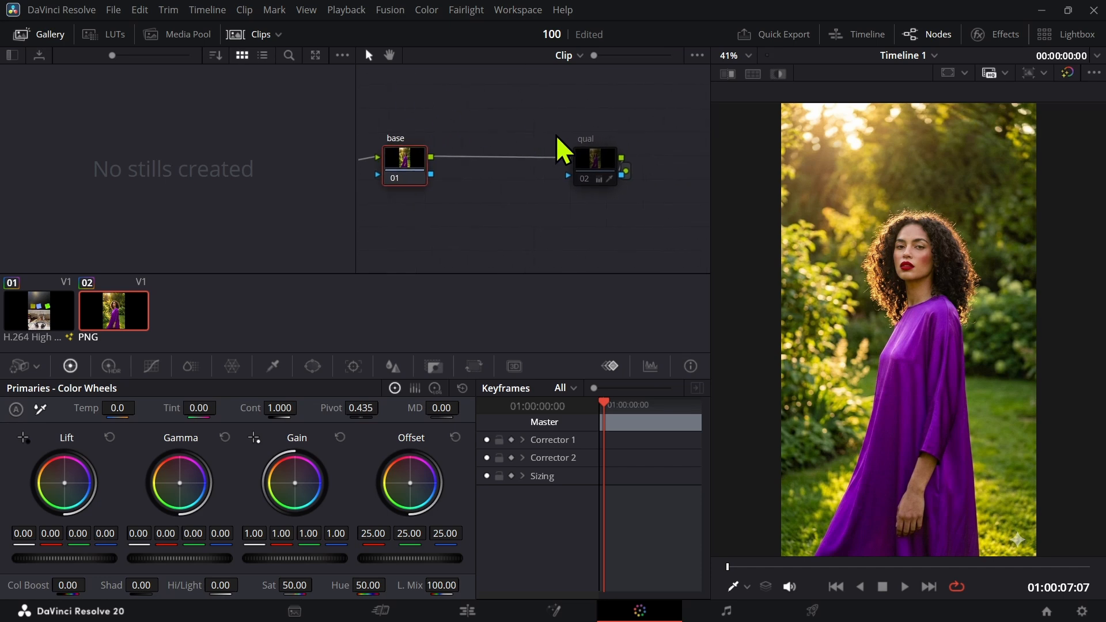
pyautogui.click(592, 161)
pyautogui.moveTo(592, 159); pyautogui.dragTo(531, 156)
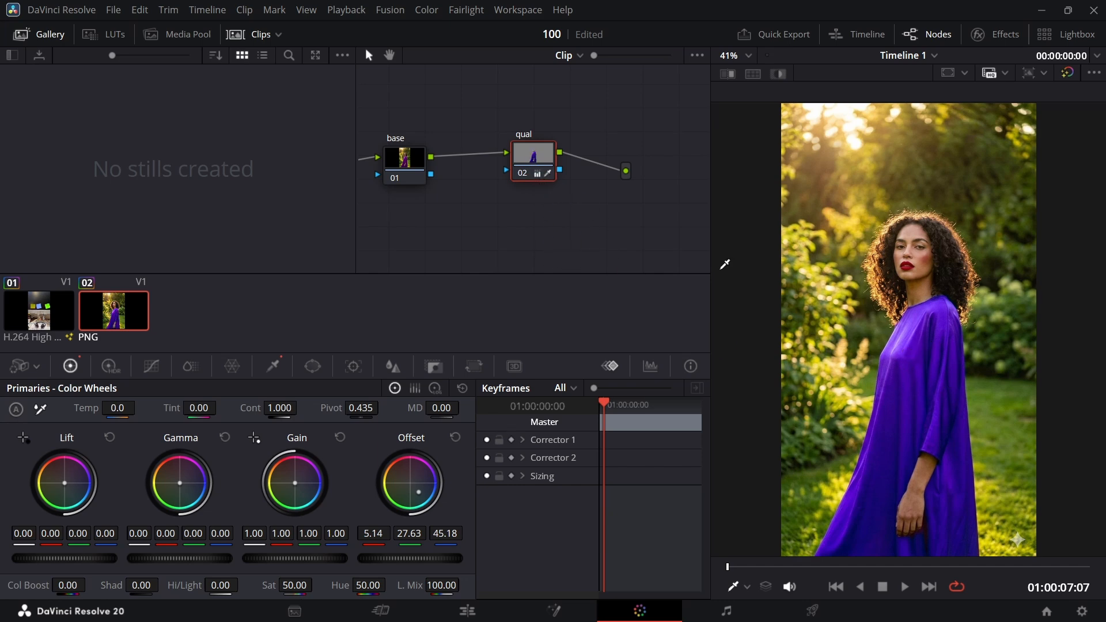
# Change the qual node's label to "color change".
pyautogui.moveTo(535, 155)
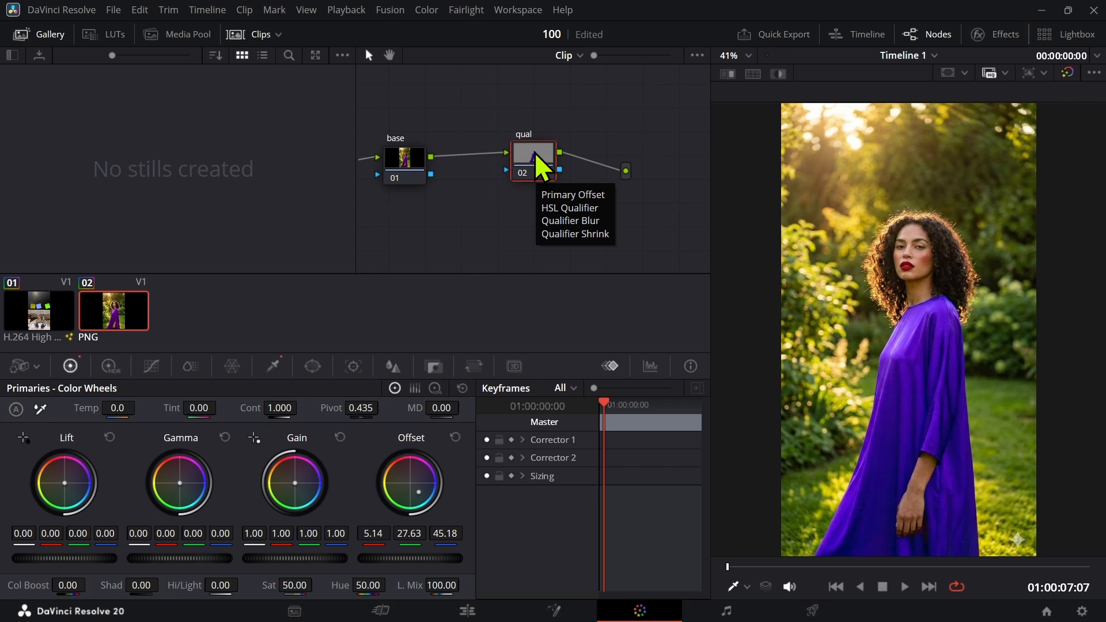
pyautogui.rightClick(535, 154)
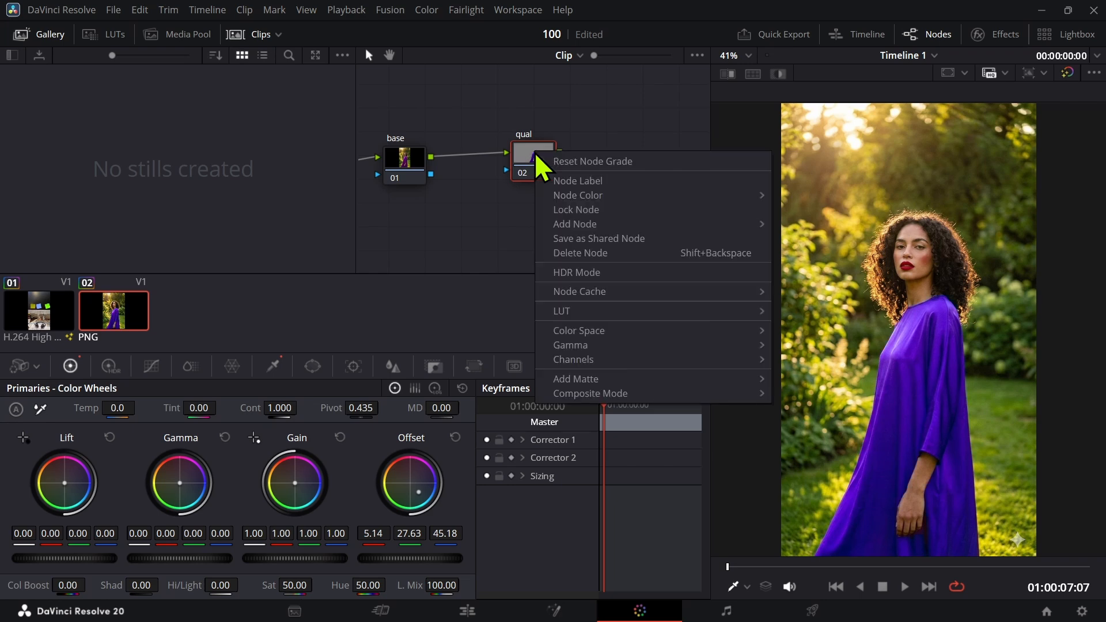
pyautogui.click(564, 181)
pyautogui.write('color change')
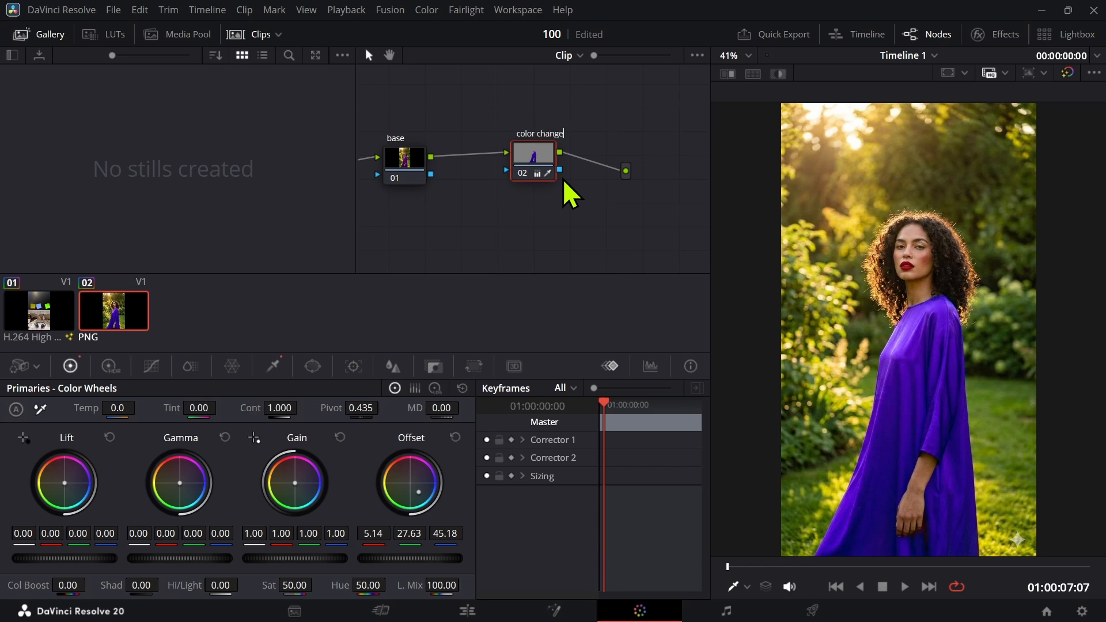
pyautogui.press('Return')
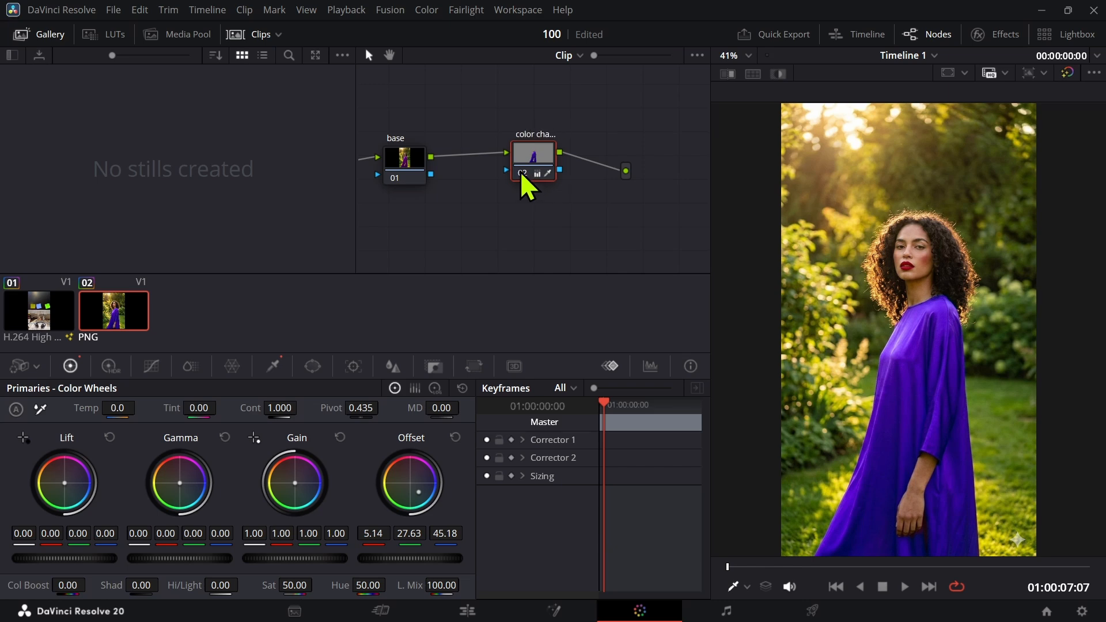
# Shift the base and color change nodes up and away from the output to free space in the node graph.
pyautogui.moveTo(542, 180); pyautogui.dragTo(508, 154)
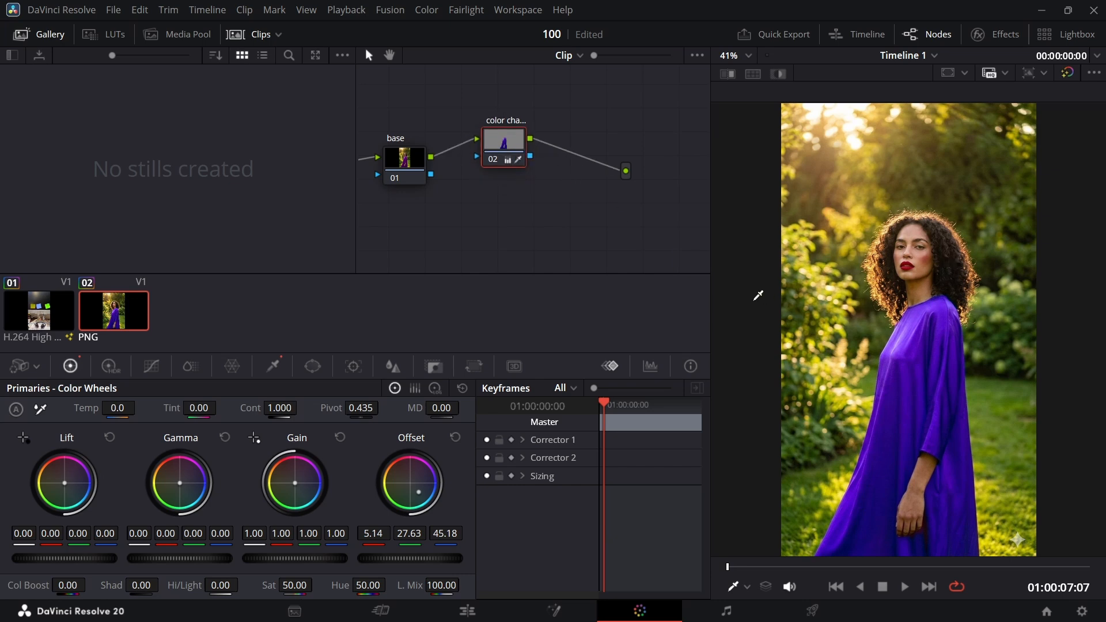
pyautogui.moveTo(420, 166); pyautogui.dragTo(407, 133)
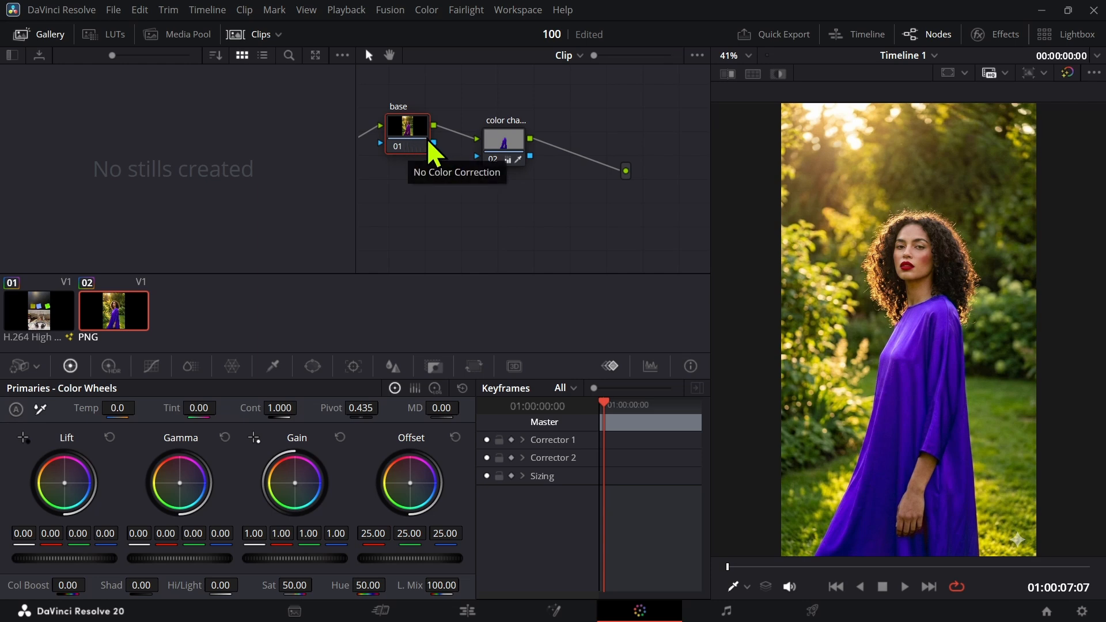
pyautogui.moveTo(427, 139); pyautogui.dragTo(426, 165)
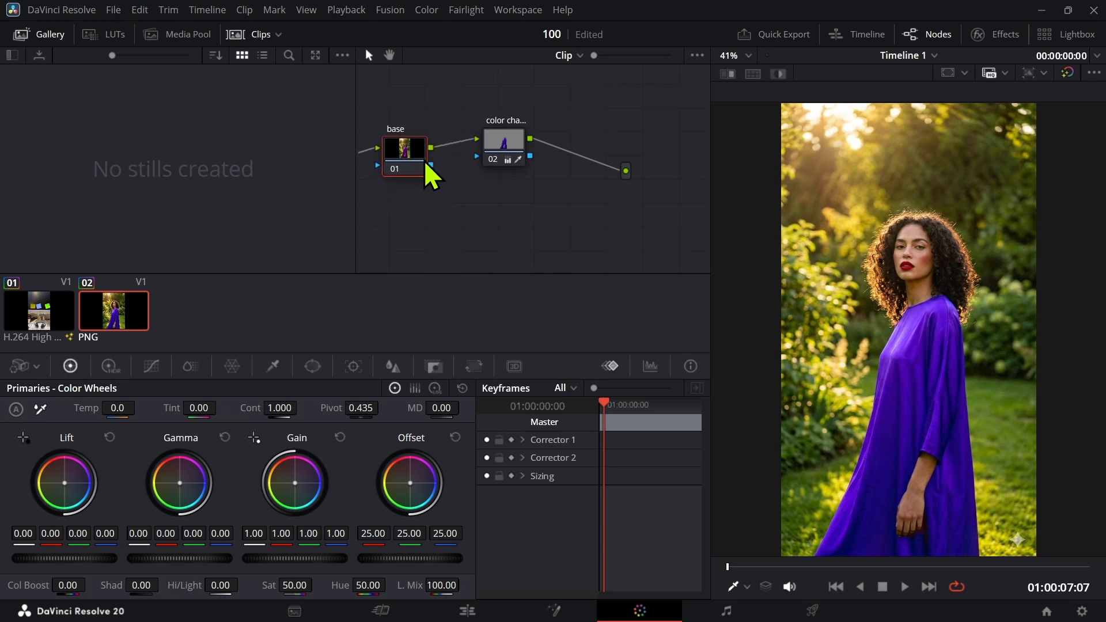
pyautogui.moveTo(410, 145); pyautogui.dragTo(402, 122)
pyautogui.moveTo(503, 135); pyautogui.dragTo(497, 129)
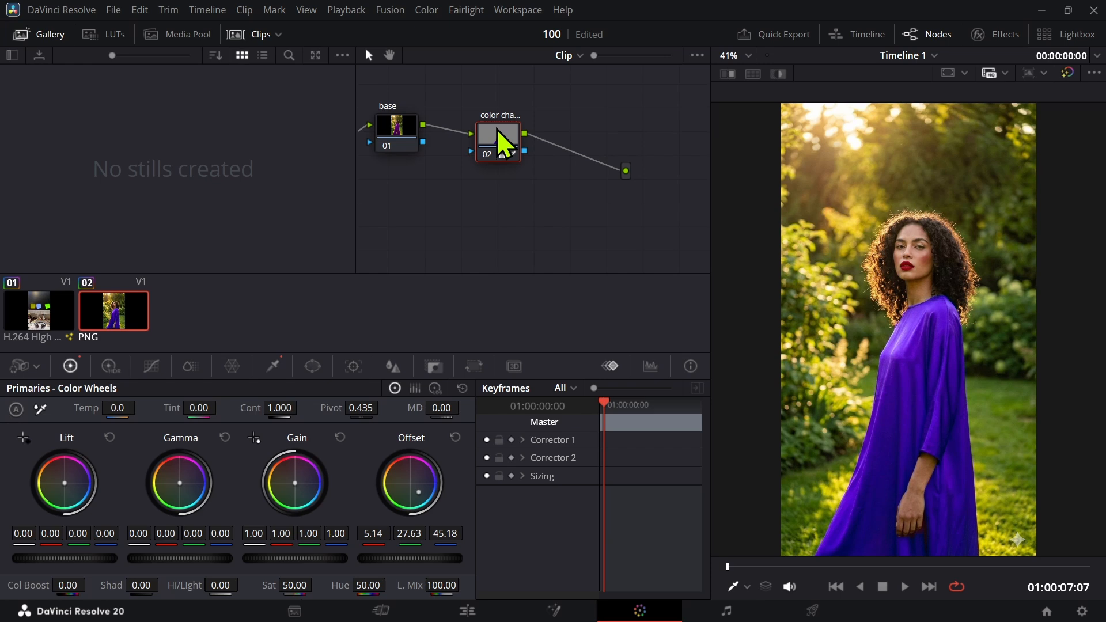
# Add a serial node after the color change node and label it "contrast".
pyautogui.hotkey('alt', 's')
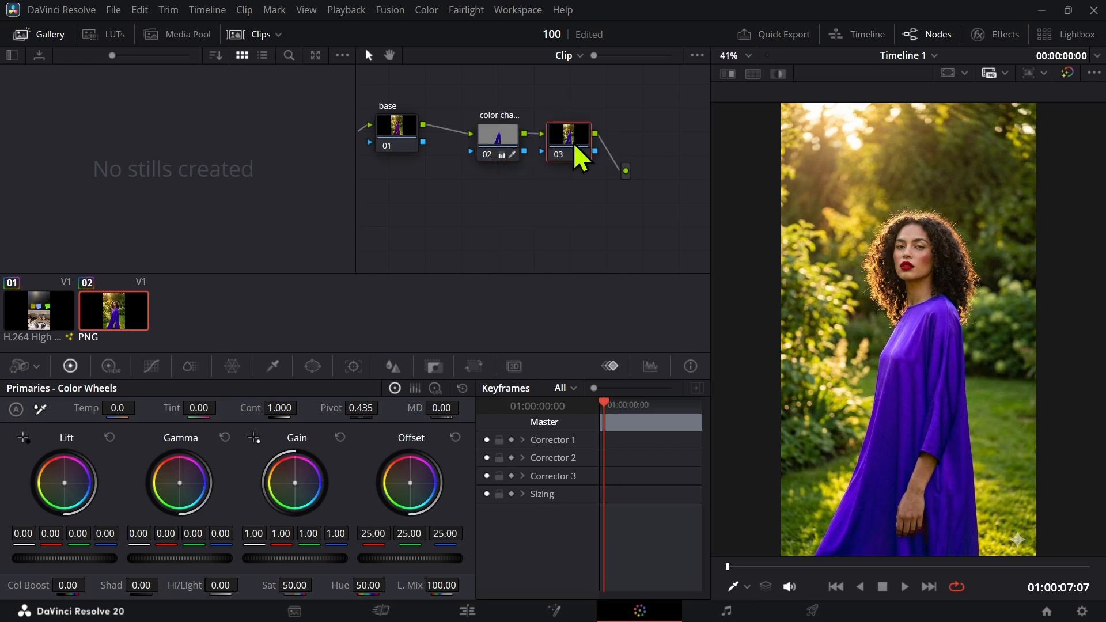
pyautogui.rightClick(574, 146)
pyautogui.click(586, 168)
pyautogui.write('contrast')
pyautogui.press('Return')
# Shape a gentle S-curve on the contrast node's custom curve, lowering the shadows and raising the highlights.
pyautogui.click(151, 367)
pyautogui.click(102, 526)
pyautogui.click(215, 455)
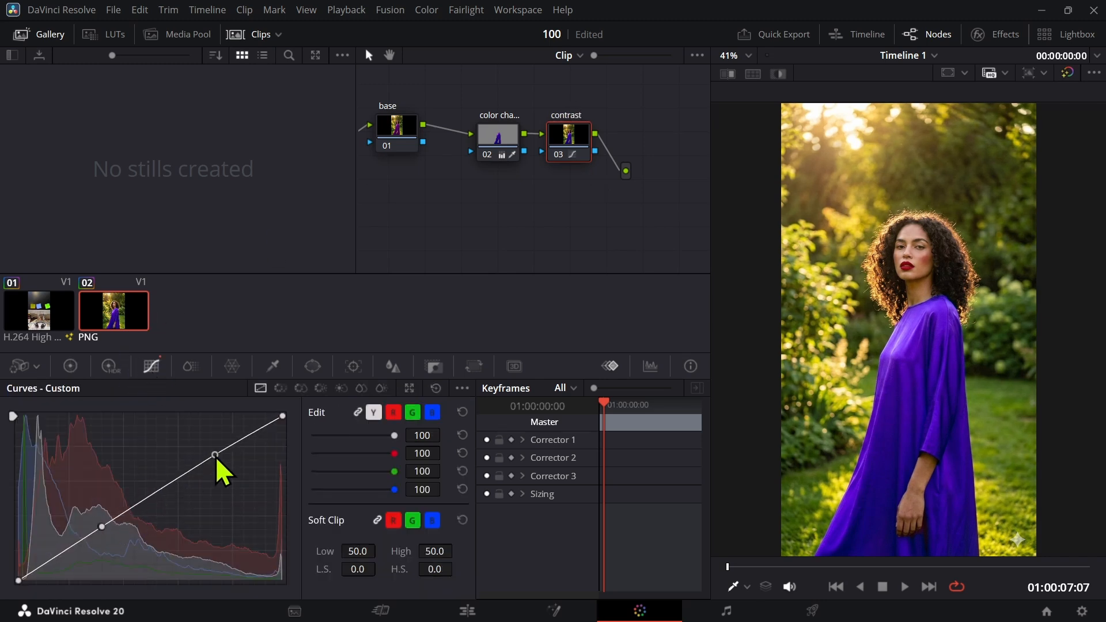
pyautogui.moveTo(105, 531); pyautogui.dragTo(109, 538)
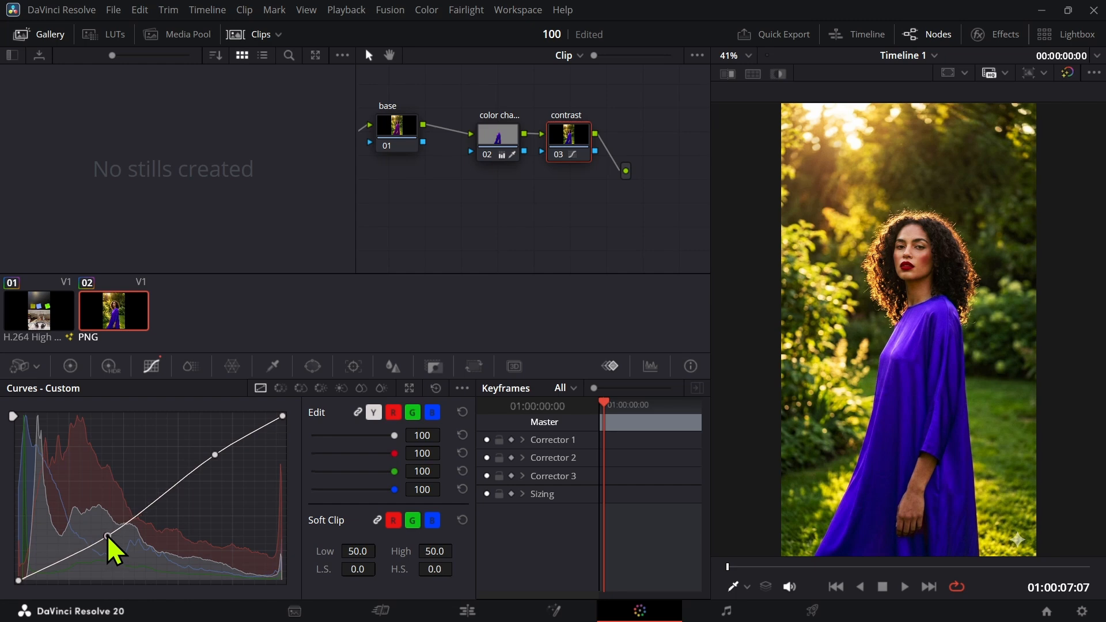
pyautogui.moveTo(217, 455)
pyautogui.mouseDown()
pyautogui.moveTo(211, 445)
pyautogui.moveTo(216, 454)
pyautogui.mouseUp()
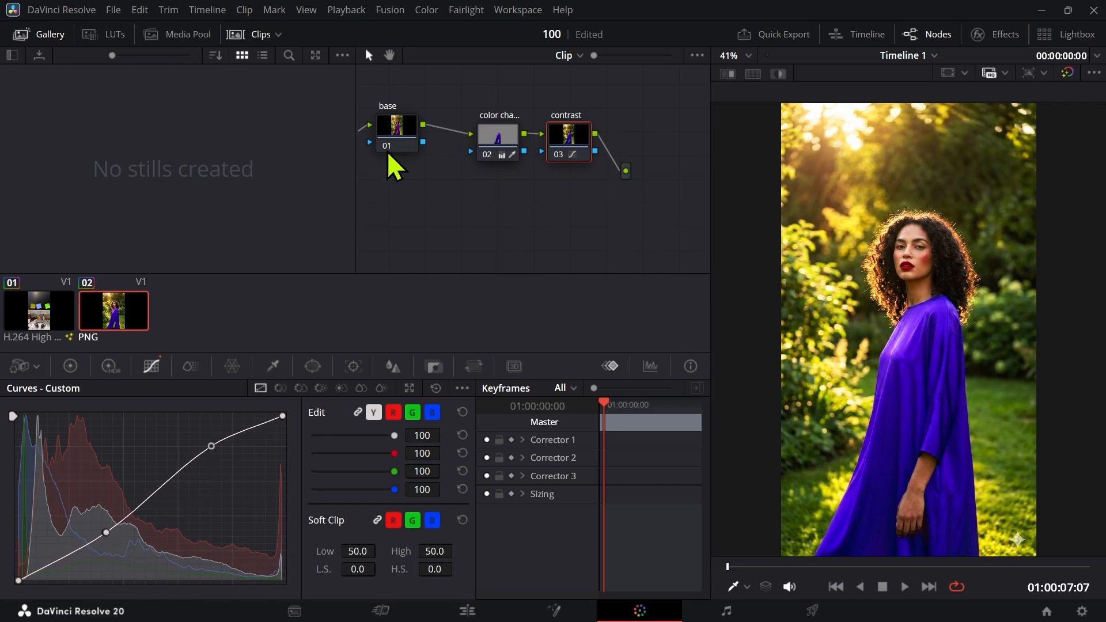
# Stagger the three nodes, placing the color change node below and between the base and contrast nodes.
pyautogui.moveTo(389, 134)
pyautogui.mouseDown()
pyautogui.moveTo(389, 160)
pyautogui.moveTo(385, 146)
pyautogui.mouseUp()
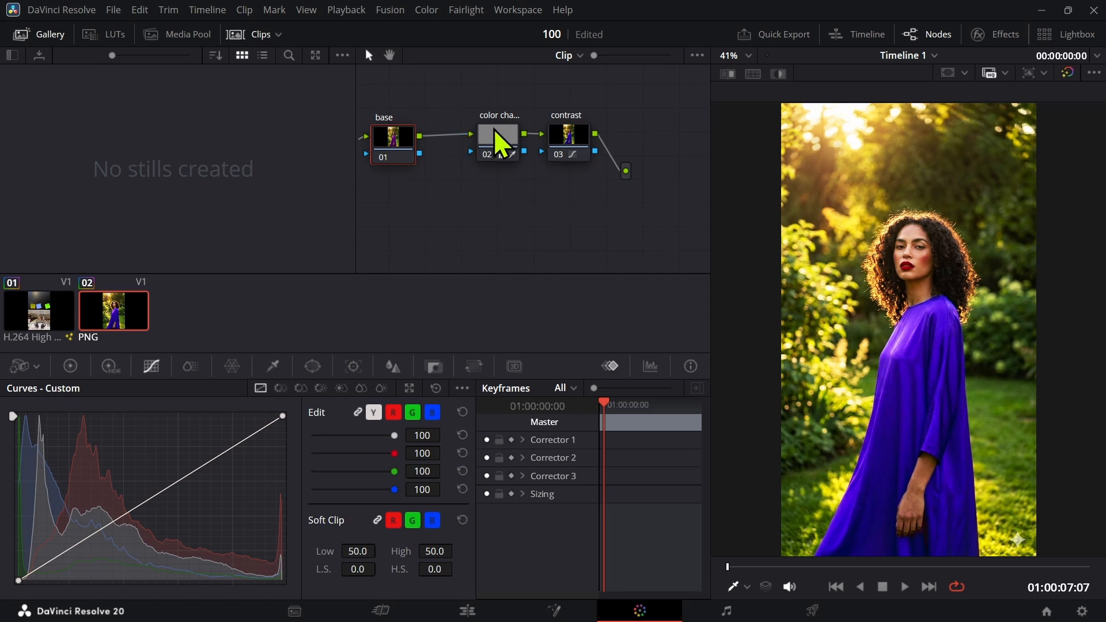
pyautogui.moveTo(493, 129); pyautogui.dragTo(474, 209)
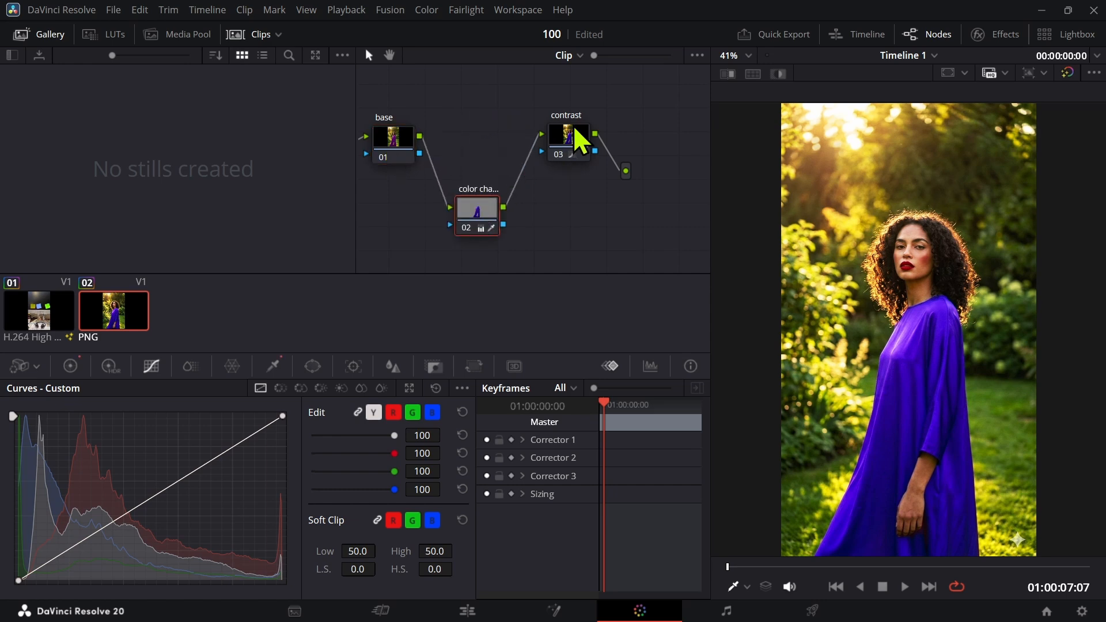
pyautogui.moveTo(573, 140)
pyautogui.mouseDown()
pyautogui.moveTo(574, 181)
pyautogui.moveTo(569, 160)
pyautogui.mouseUp()
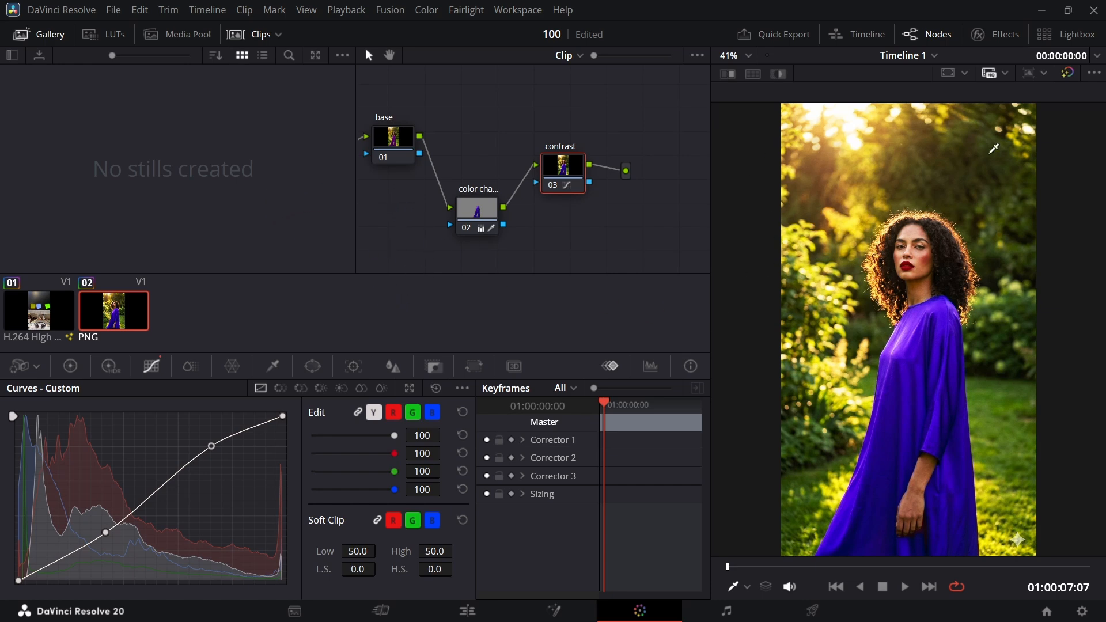
# Reset the UI layout, and turn off vertical resolution in the project settings for a 1920 x 1080 HD timeline.
pyautogui.click(518, 9)
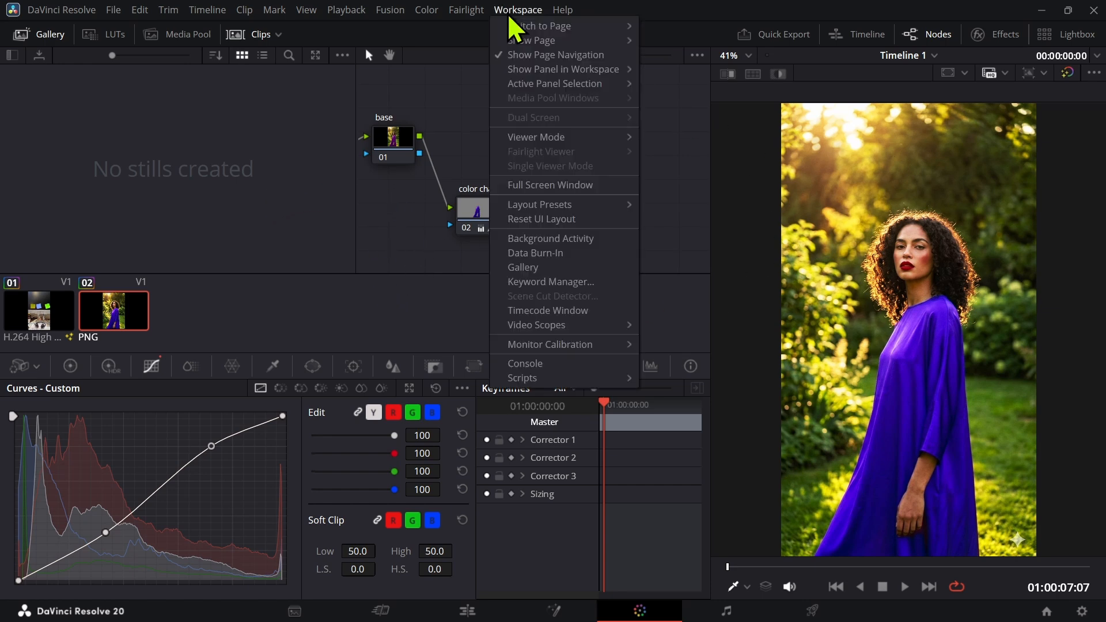
pyautogui.click(541, 219)
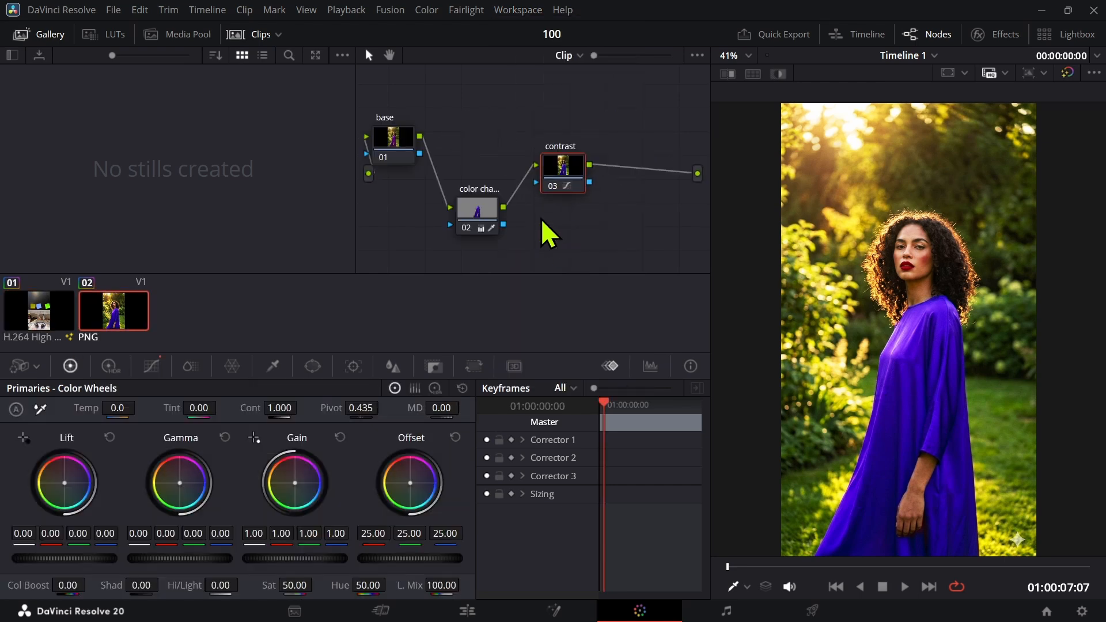
pyautogui.click(1082, 611)
pyautogui.click(512, 177)
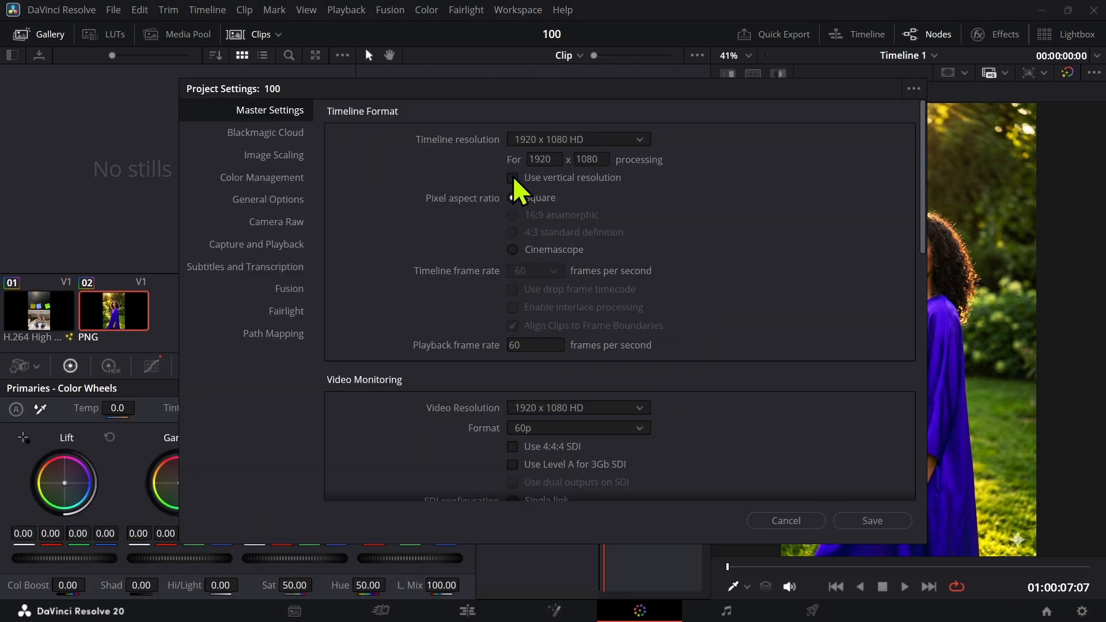
pyautogui.click(873, 521)
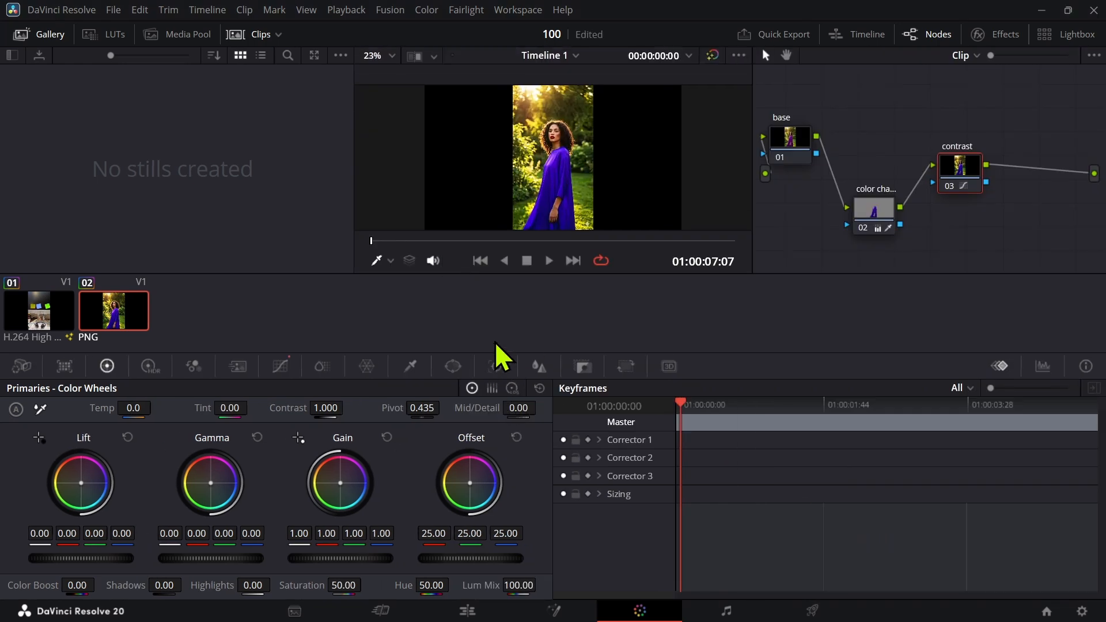
# Zoom the viewer image to 27% and widen the viewer slightly into the gallery area.
pyautogui.scroll(4, 461, 190)
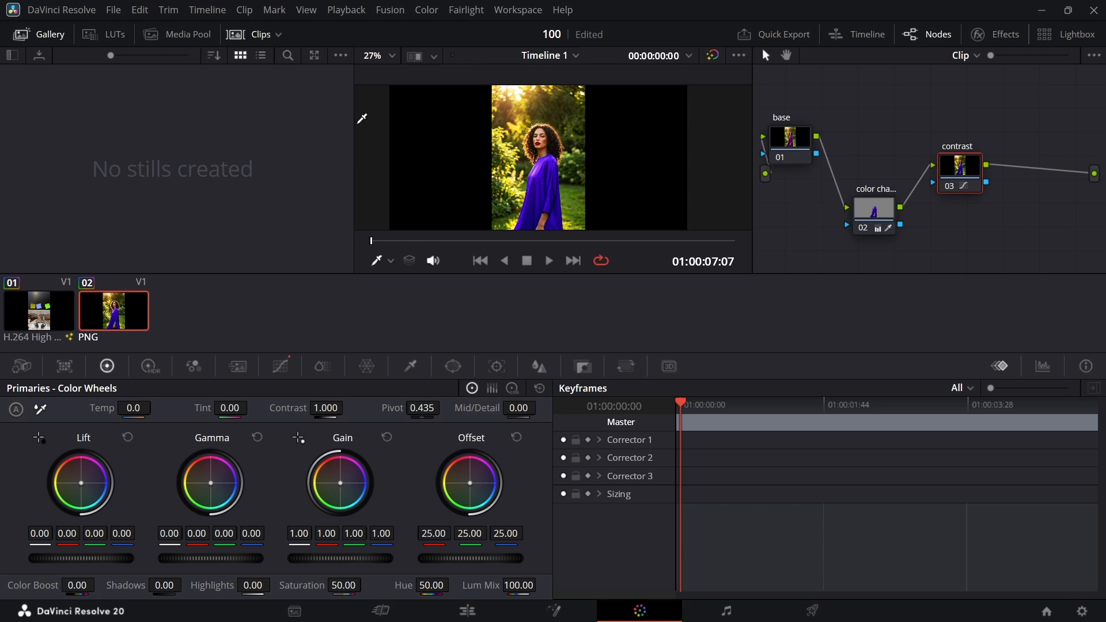
pyautogui.moveTo(353, 123); pyautogui.dragTo(338, 123)
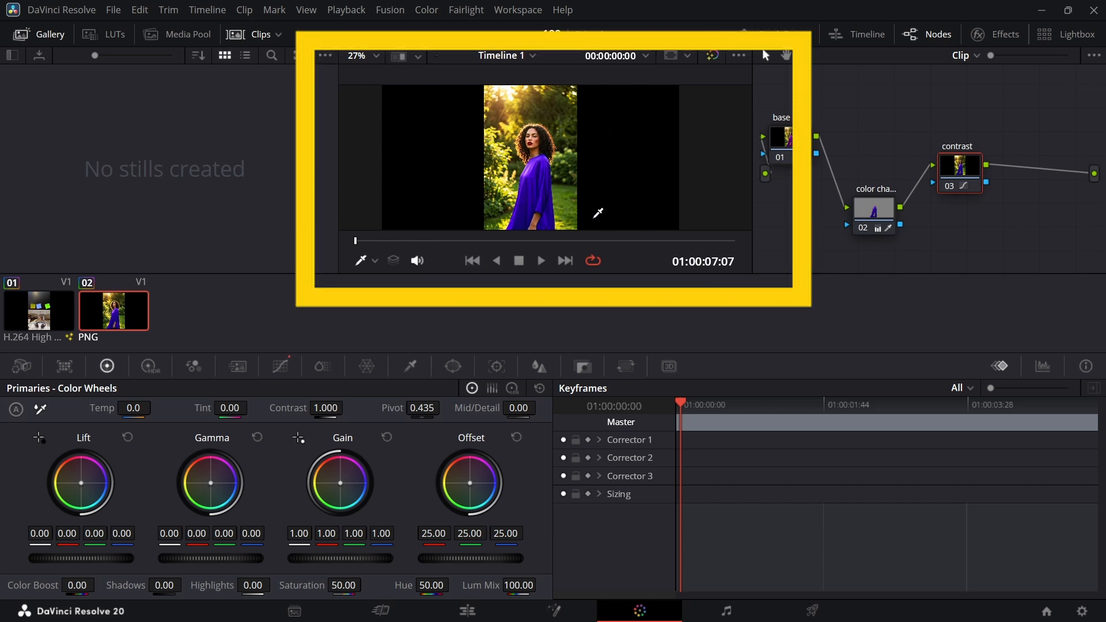
# Play the first clip with the sticky notes briefly, stop playback, and return to the second clip.
pyautogui.click(46, 318)
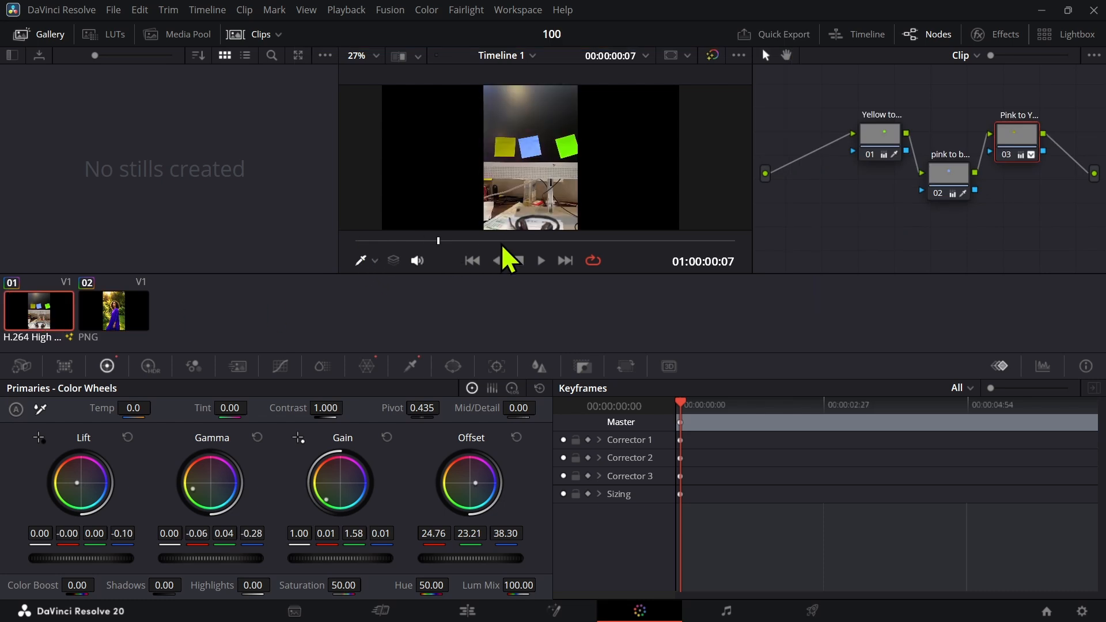
pyautogui.click(541, 261)
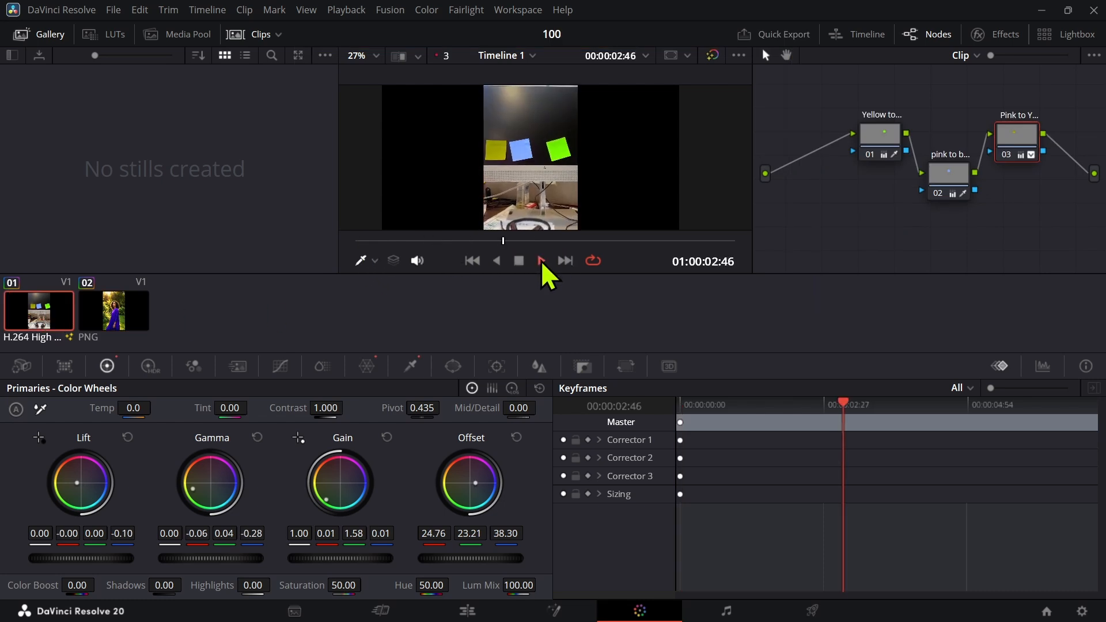
pyautogui.click(519, 260)
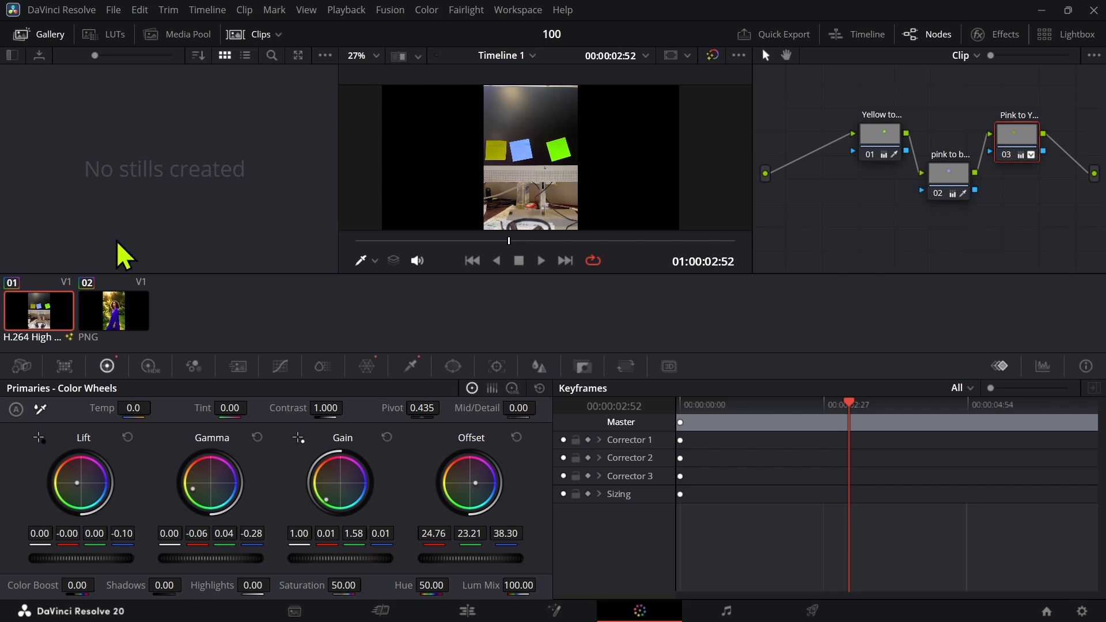
pyautogui.click(127, 320)
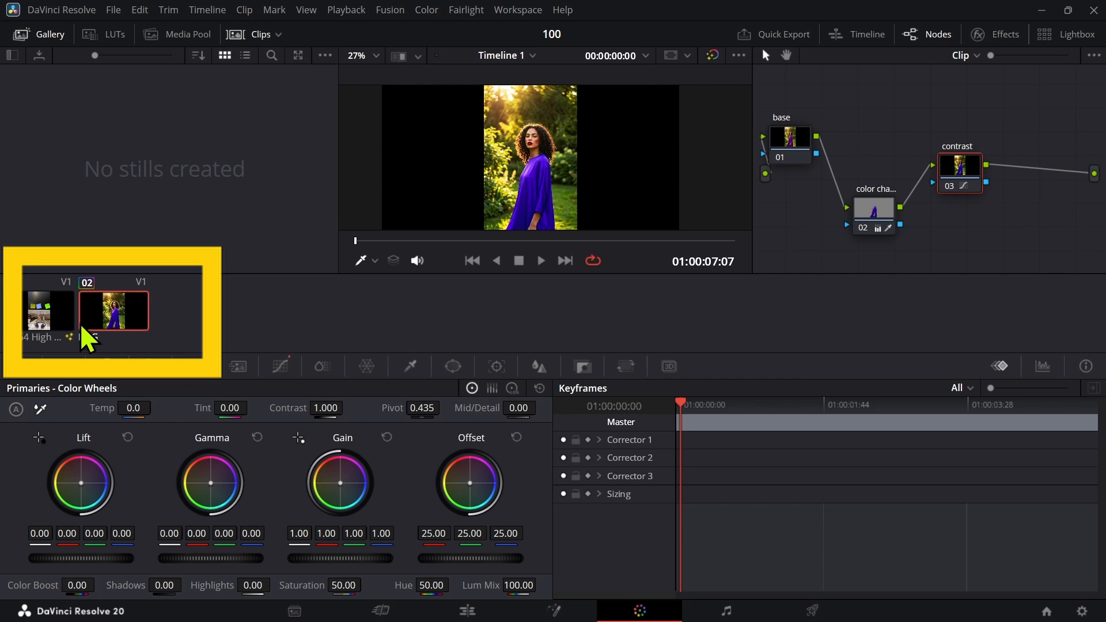
# Hide the clips strip and the gallery, zoom the viewer to 40%, and widen the node graph area.
pyautogui.click(236, 34)
pyautogui.scroll(2, 521, 271)
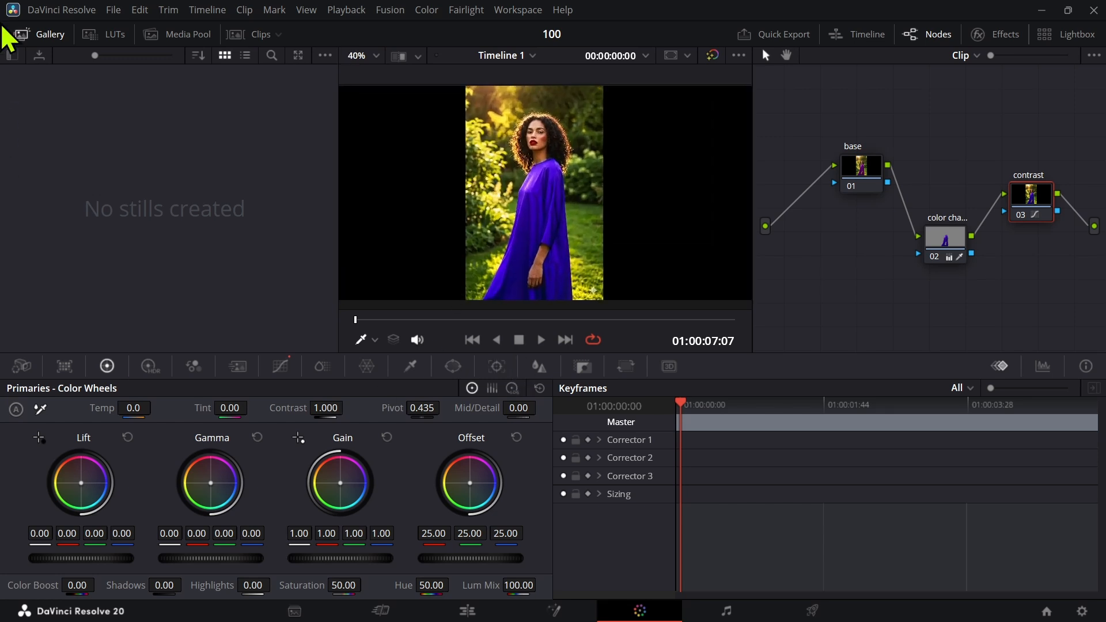
pyautogui.click(22, 35)
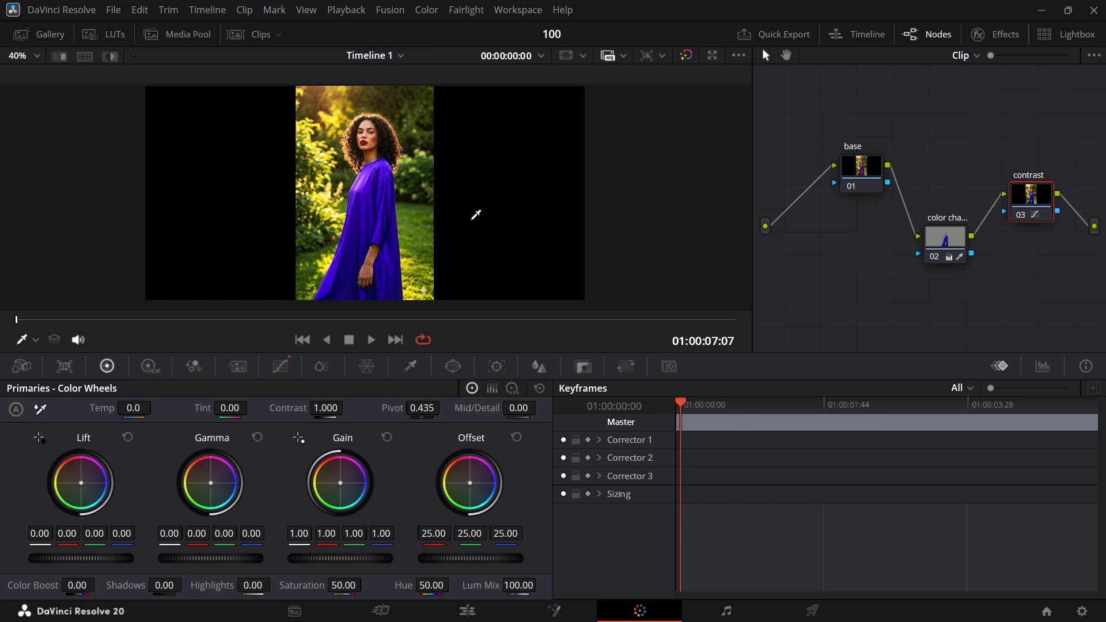
pyautogui.moveTo(751, 142); pyautogui.dragTo(516, 144)
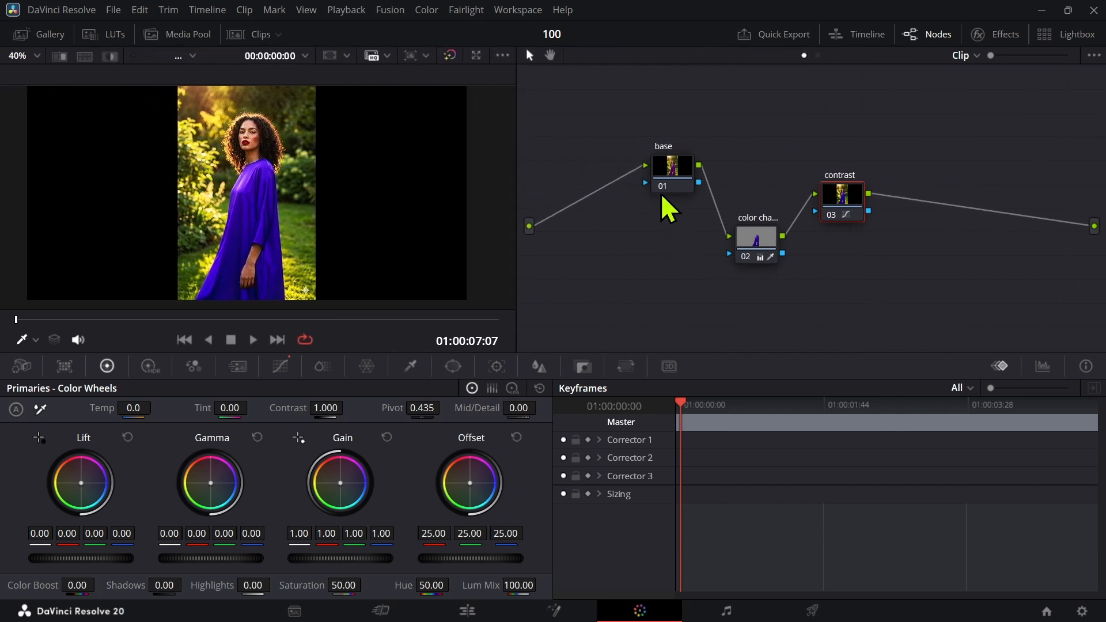
# Lower the base node level with the color change node, and shift all three nodes together slightly to the right.
pyautogui.moveTo(666, 176); pyautogui.dragTo(657, 243)
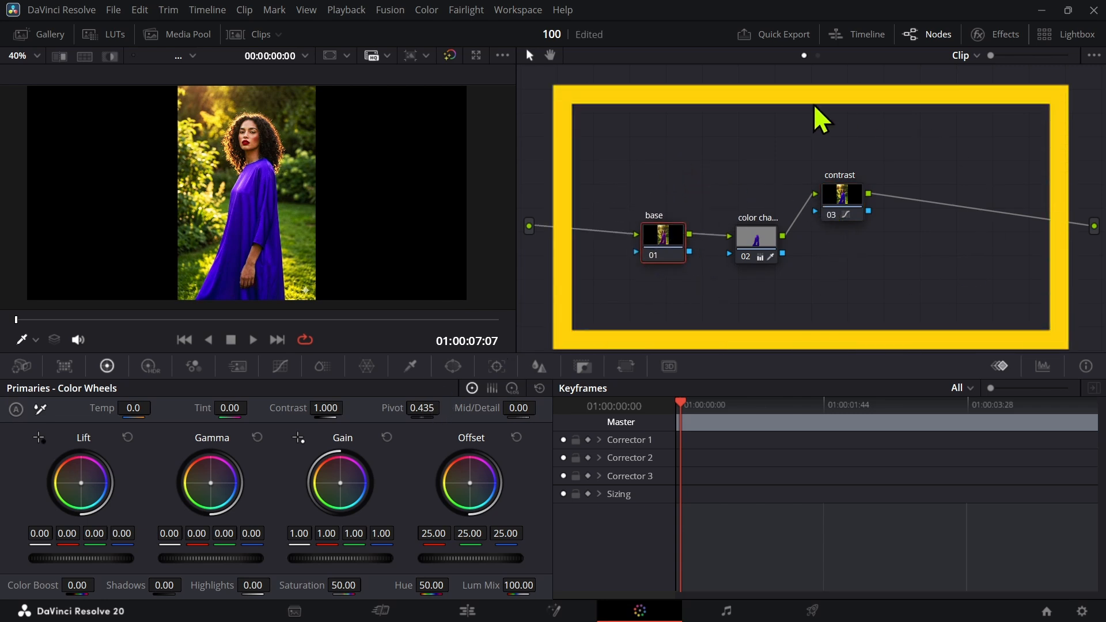
pyautogui.moveTo(947, 80); pyautogui.dragTo(623, 317)
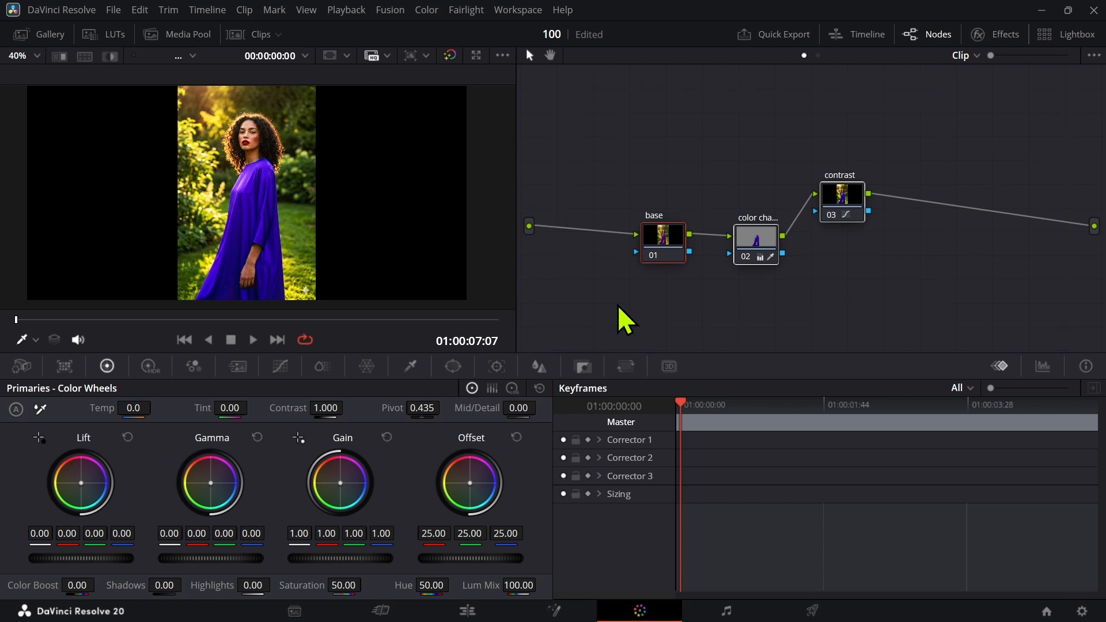
pyautogui.moveTo(663, 234); pyautogui.dragTo(718, 226)
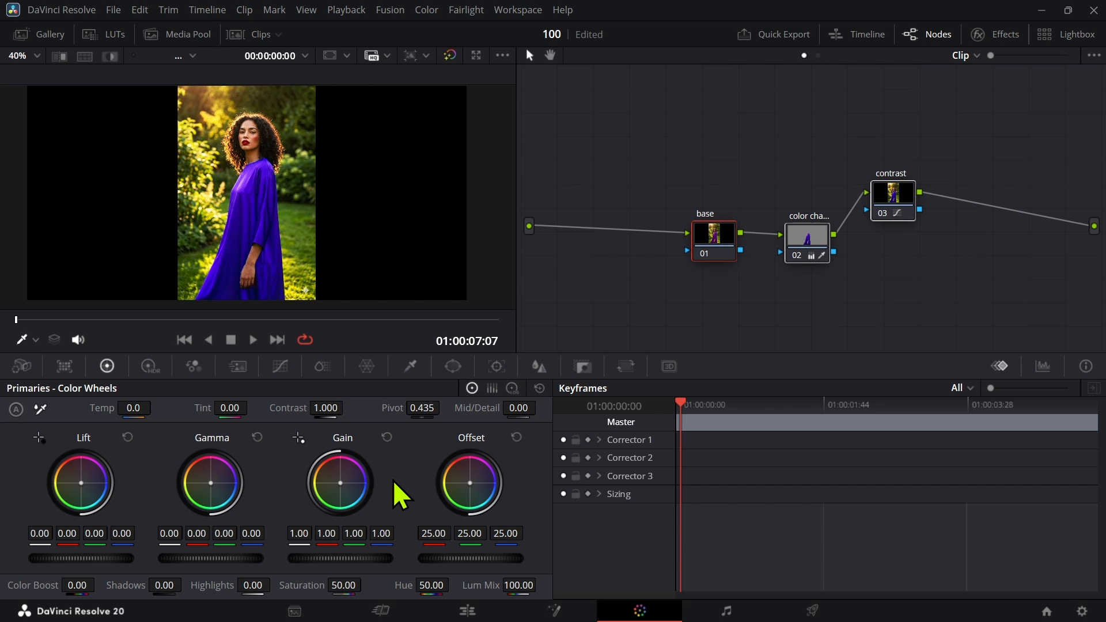
# Show the scopes in place of the keyframes, and select the color change, contrast and base nodes in turn.
pyautogui.click(1044, 366)
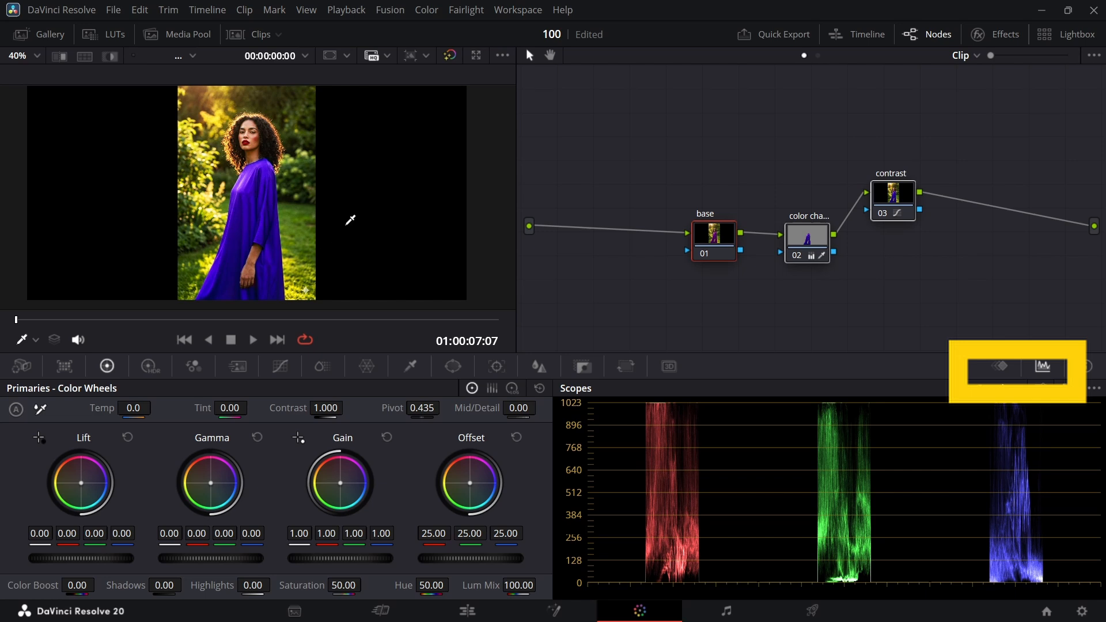
pyautogui.click(805, 243)
pyautogui.click(889, 201)
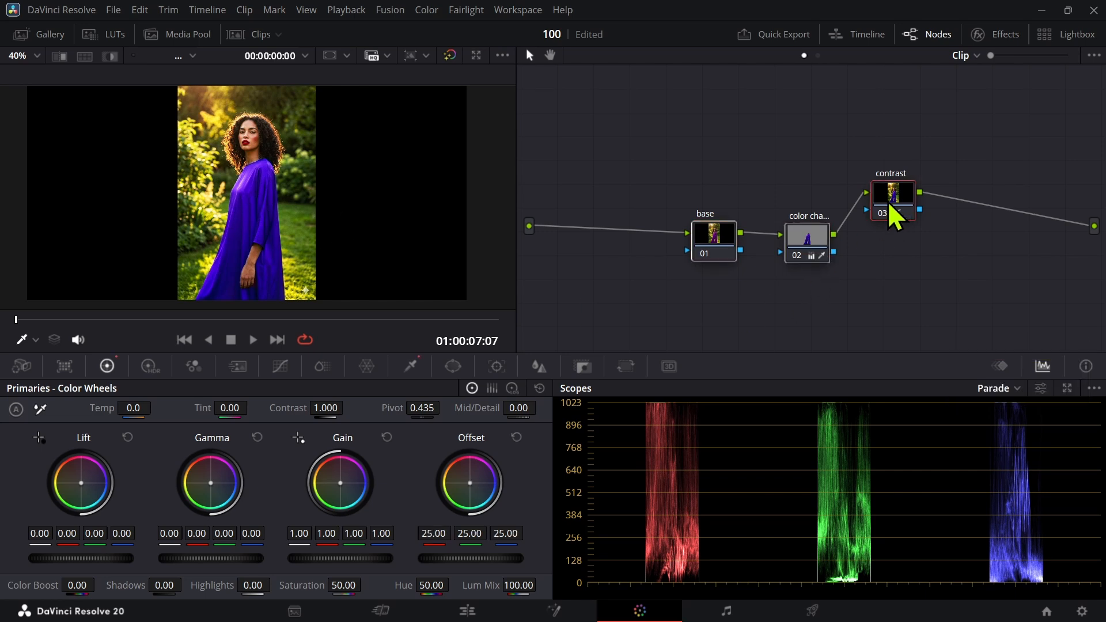
pyautogui.click(705, 236)
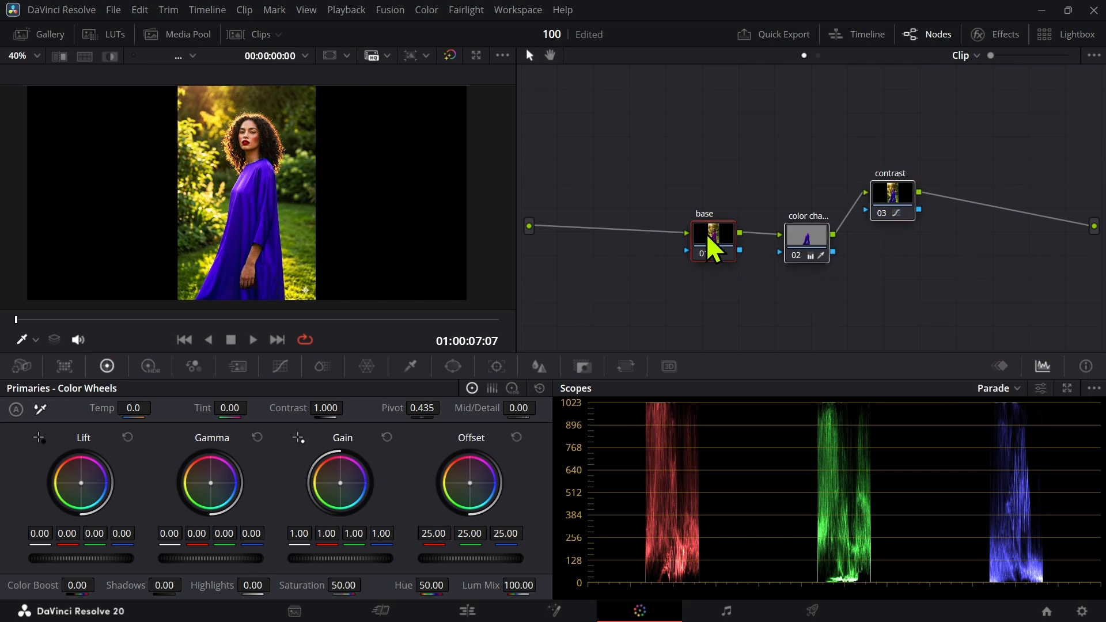
# Compare the scope types by viewing the Waveform and returning to the Parade.
pyautogui.click(1010, 390)
pyautogui.click(1011, 408)
pyautogui.click(1013, 389)
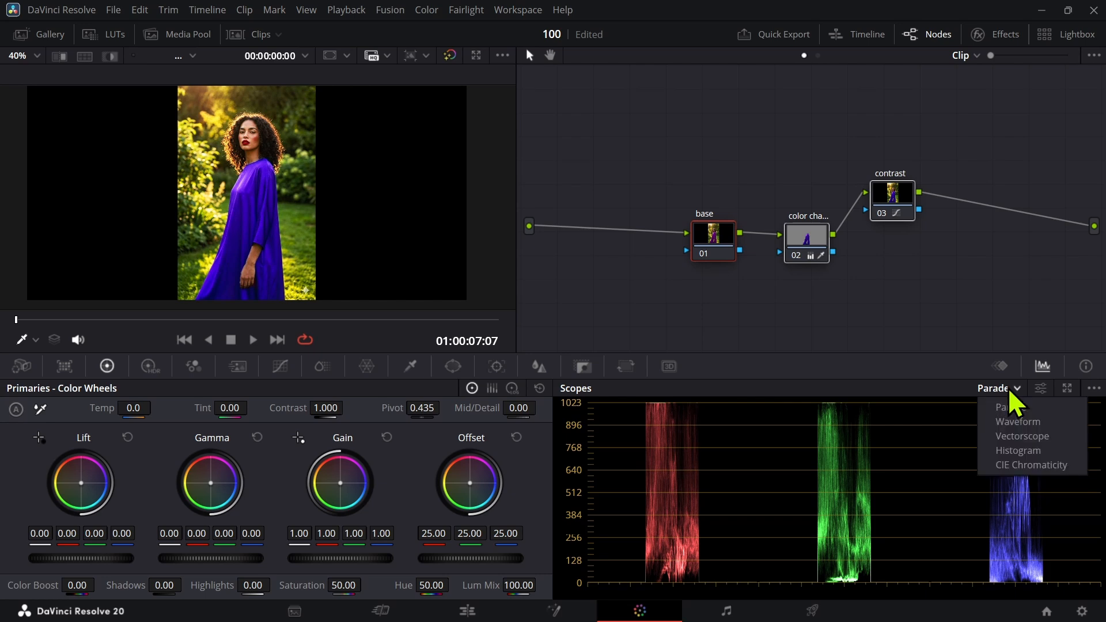
pyautogui.click(1009, 409)
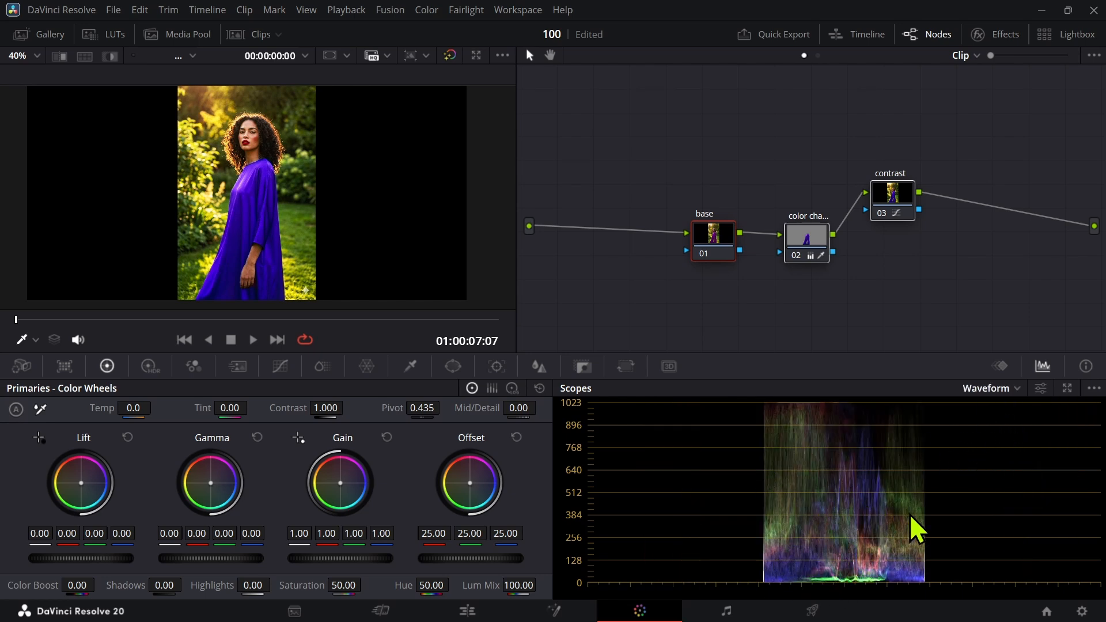
pyautogui.click(990, 392)
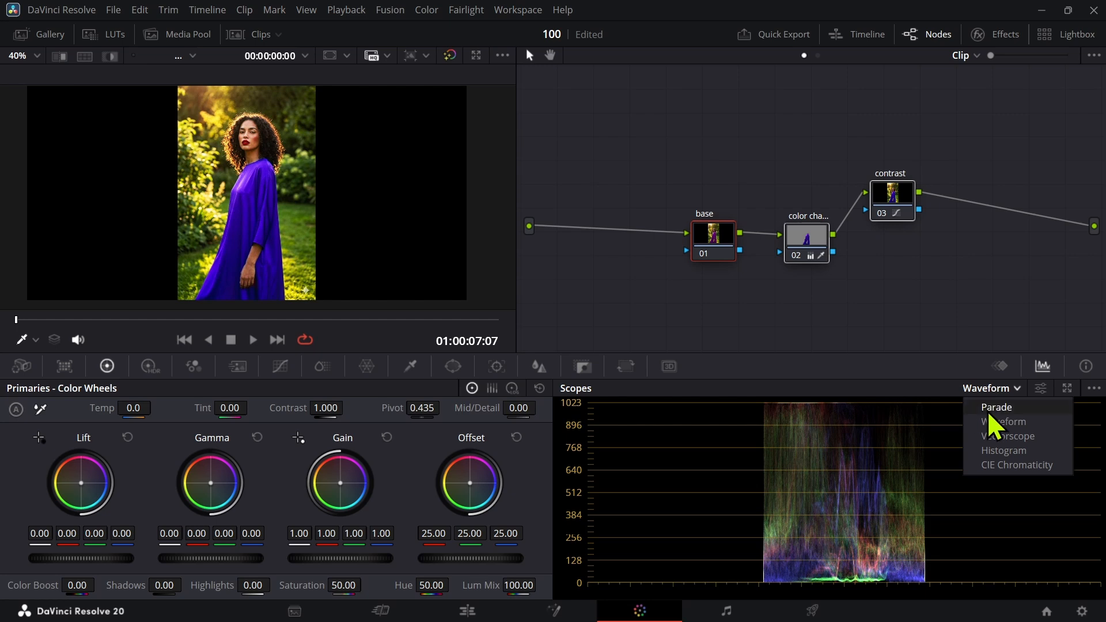
pyautogui.click(988, 410)
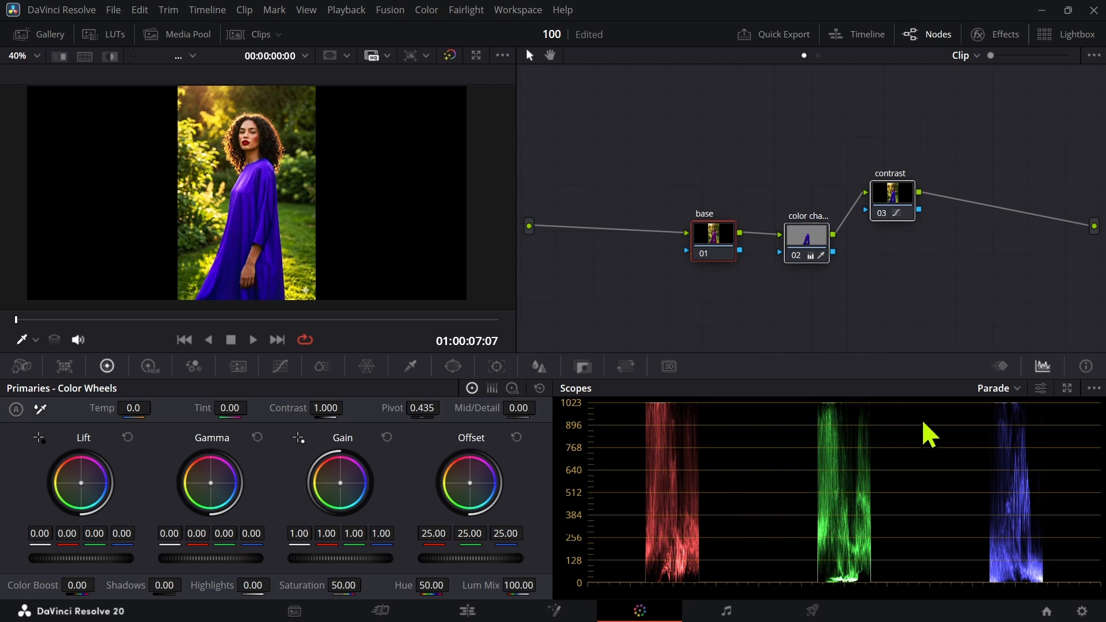
# Set the scope to Waveform and turn off its Colorize option.
pyautogui.click(1007, 389)
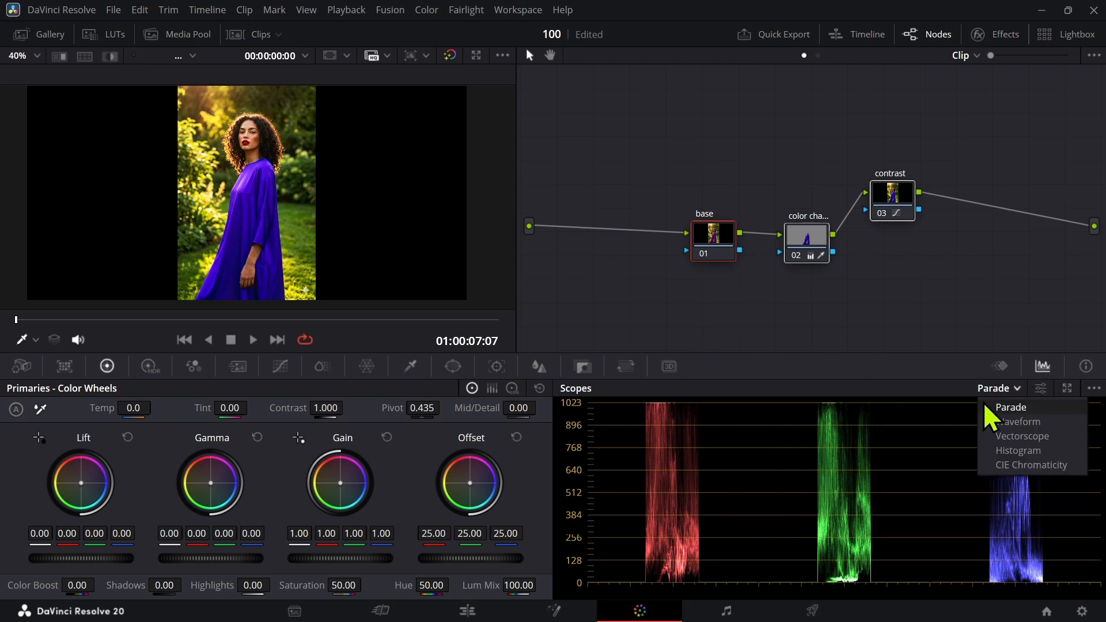
pyautogui.click(1001, 420)
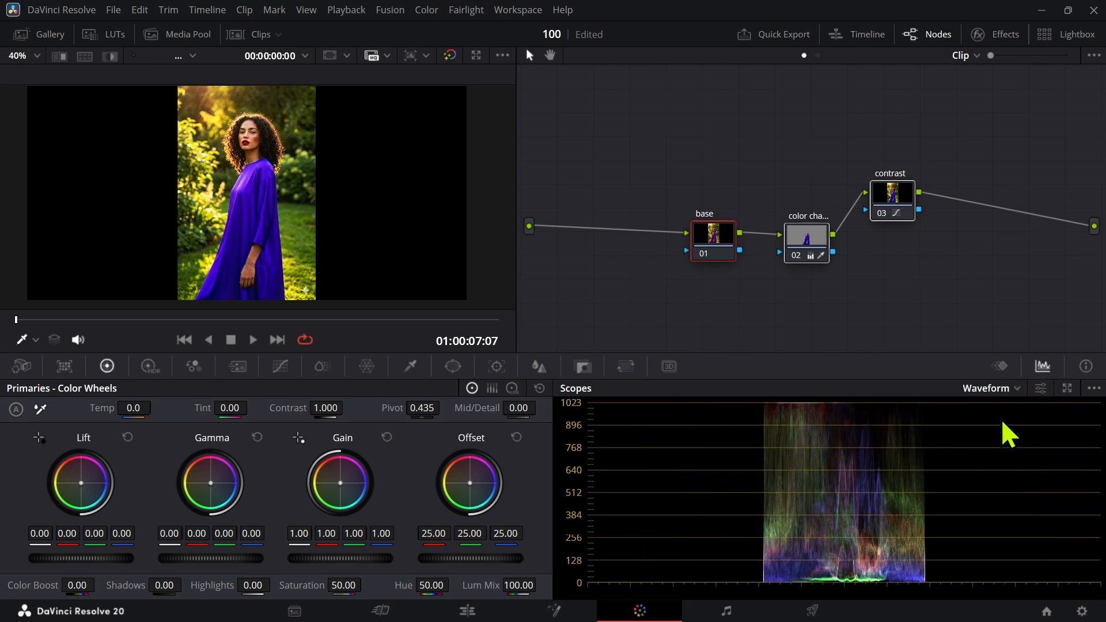
pyautogui.click(1041, 389)
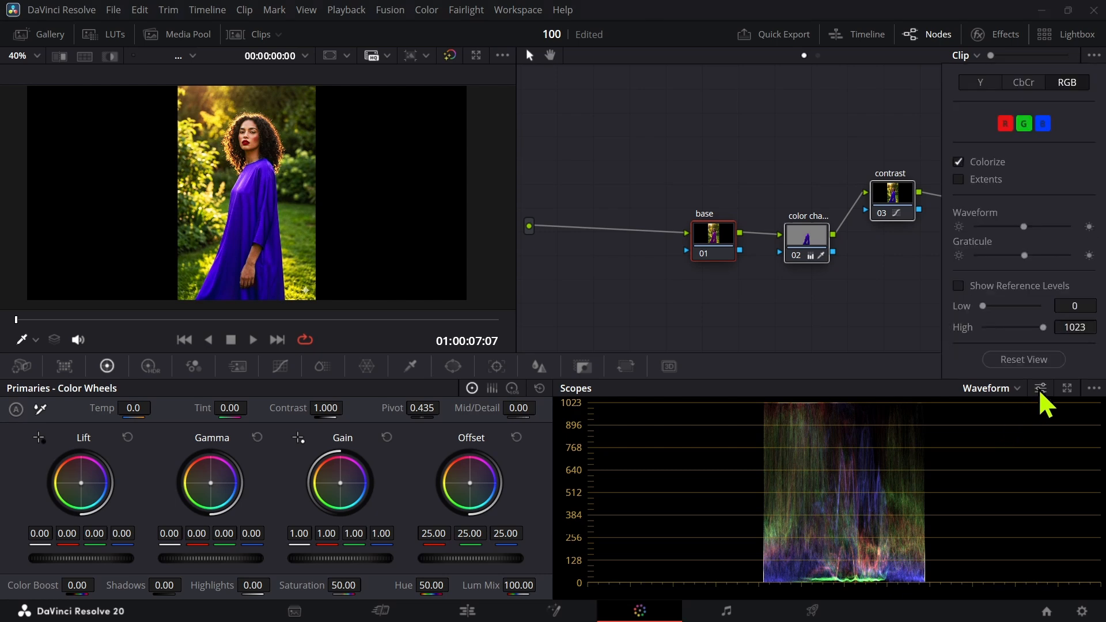
pyautogui.click(961, 162)
pyautogui.click(765, 379)
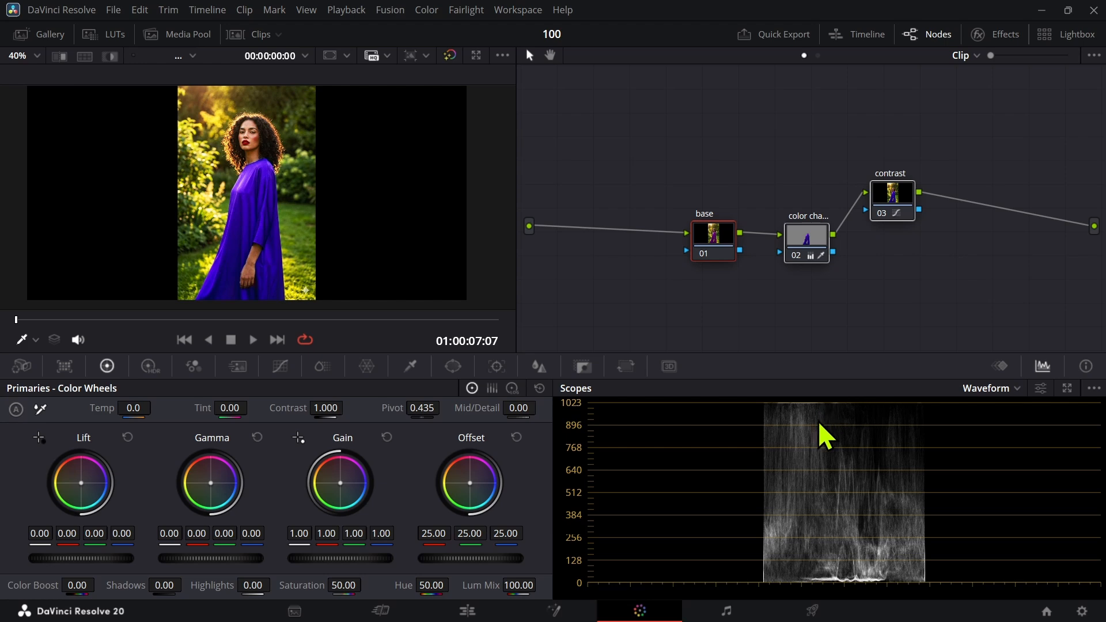
# On the contrast node's custom curve, lower the highlight point moderately and raise the shadow point slightly.
pyautogui.click(892, 201)
pyautogui.click(280, 367)
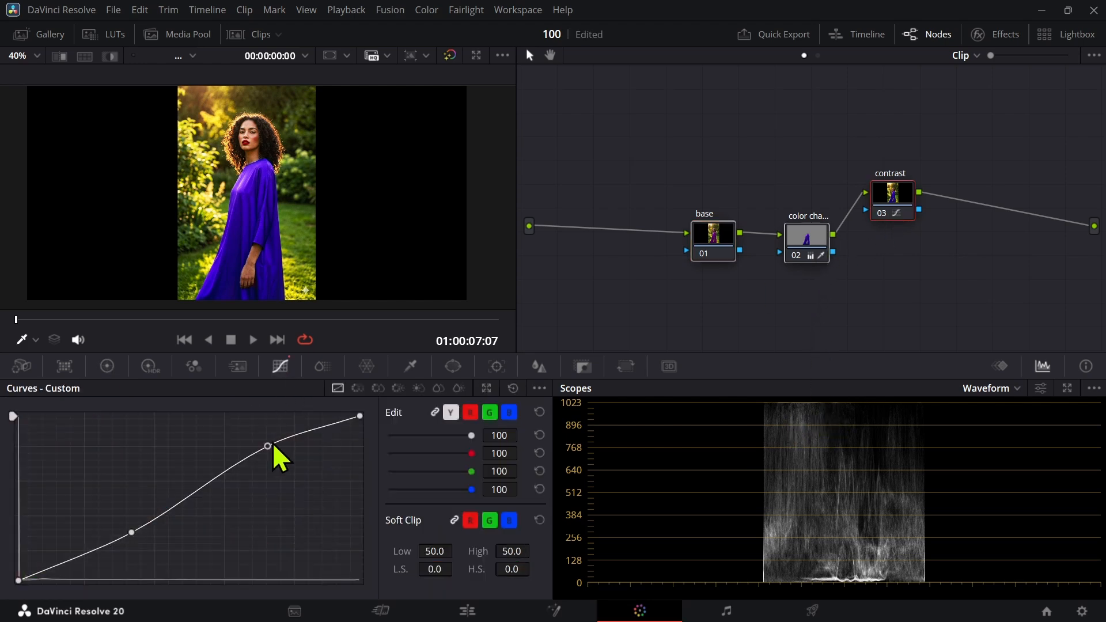
pyautogui.moveTo(270, 450); pyautogui.dragTo(287, 494)
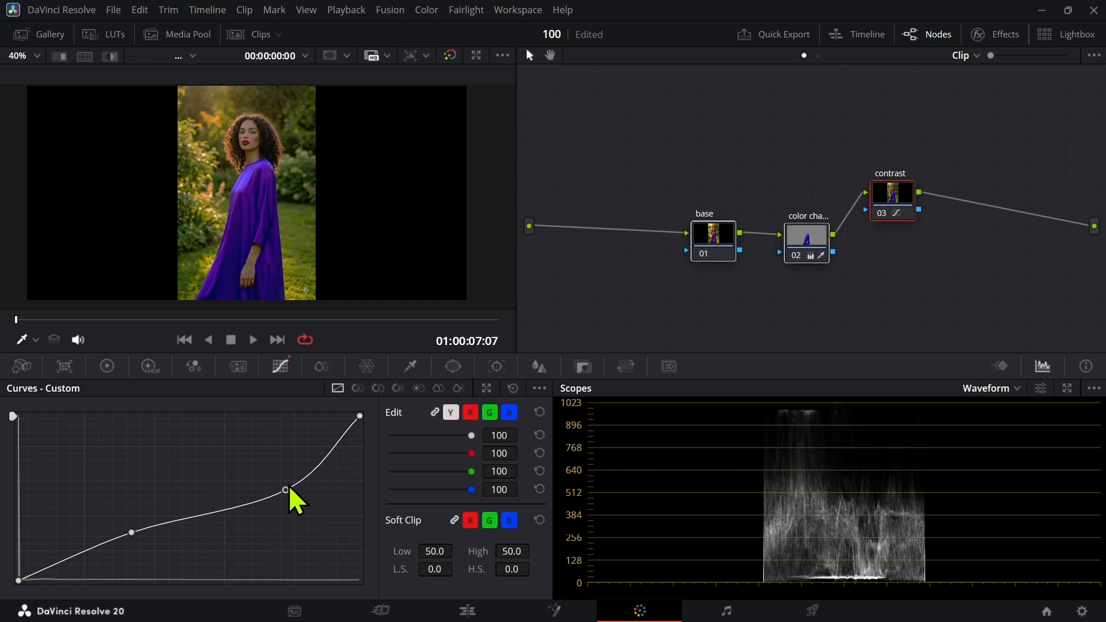
pyautogui.moveTo(287, 493)
pyautogui.mouseDown()
pyautogui.moveTo(286, 465)
pyautogui.moveTo(287, 473)
pyautogui.mouseUp()
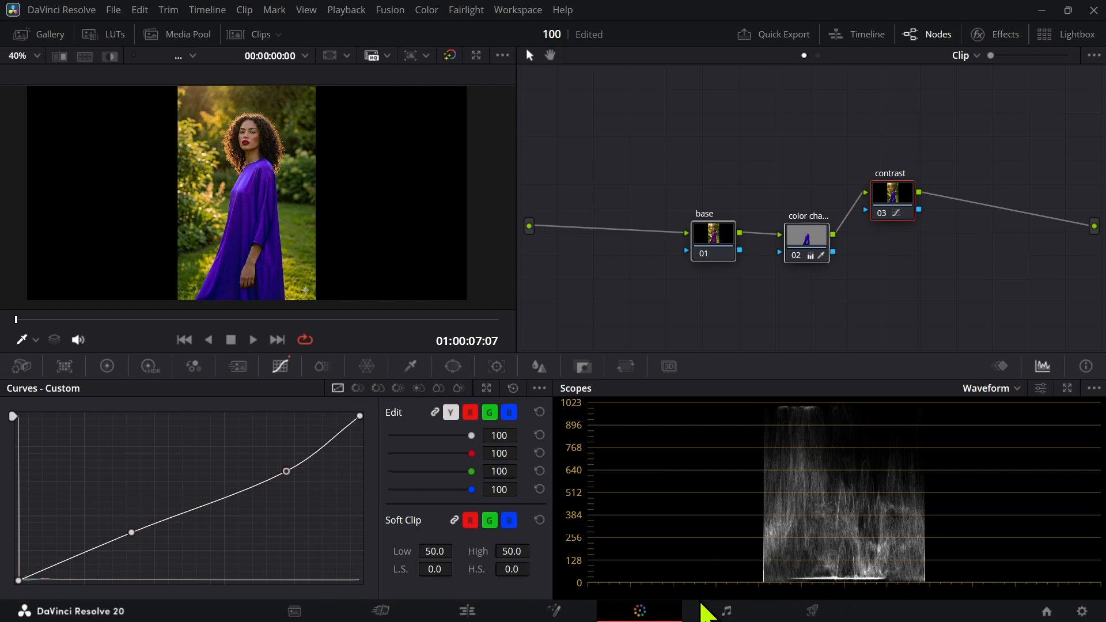
pyautogui.moveTo(133, 534)
pyautogui.mouseDown()
pyautogui.moveTo(145, 569)
pyautogui.moveTo(137, 530)
pyautogui.mouseUp()
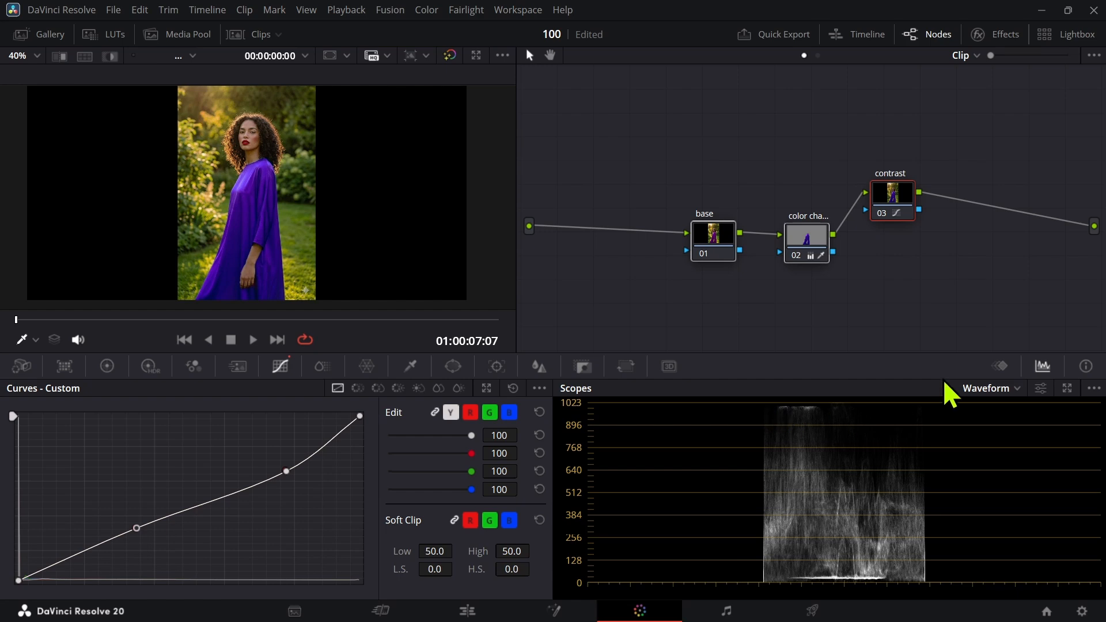
# Set the scope to Parade, and raise the highlight point on the contrast node's blue channel curve only.
pyautogui.click(1005, 388)
pyautogui.click(984, 403)
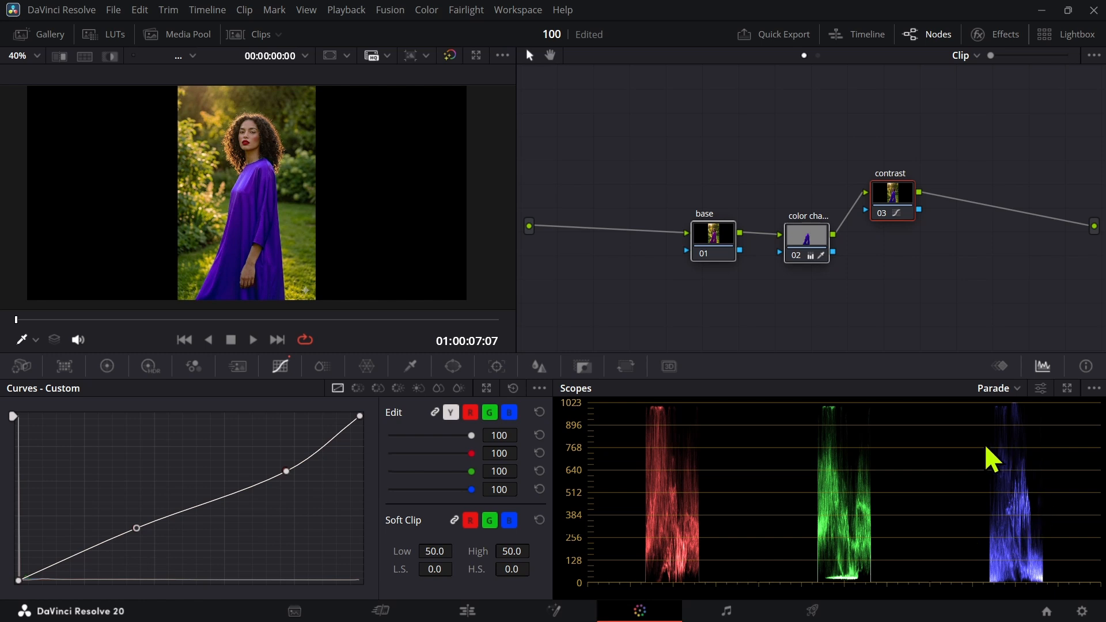
pyautogui.click(505, 409)
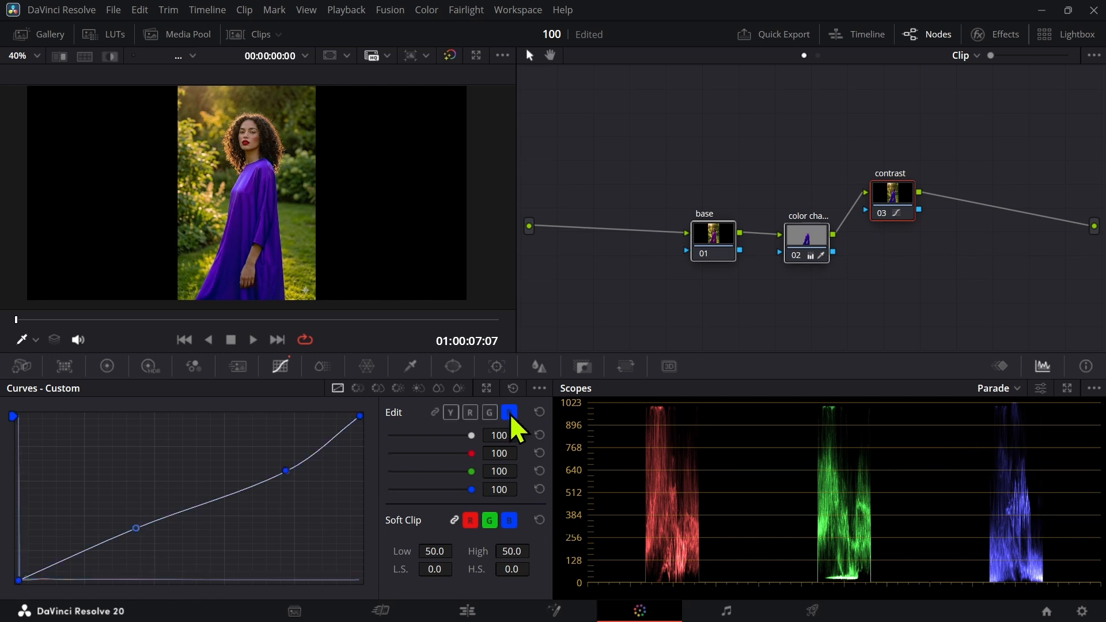
pyautogui.moveTo(284, 472)
pyautogui.mouseDown()
pyautogui.moveTo(296, 492)
pyautogui.moveTo(286, 459)
pyautogui.mouseUp()
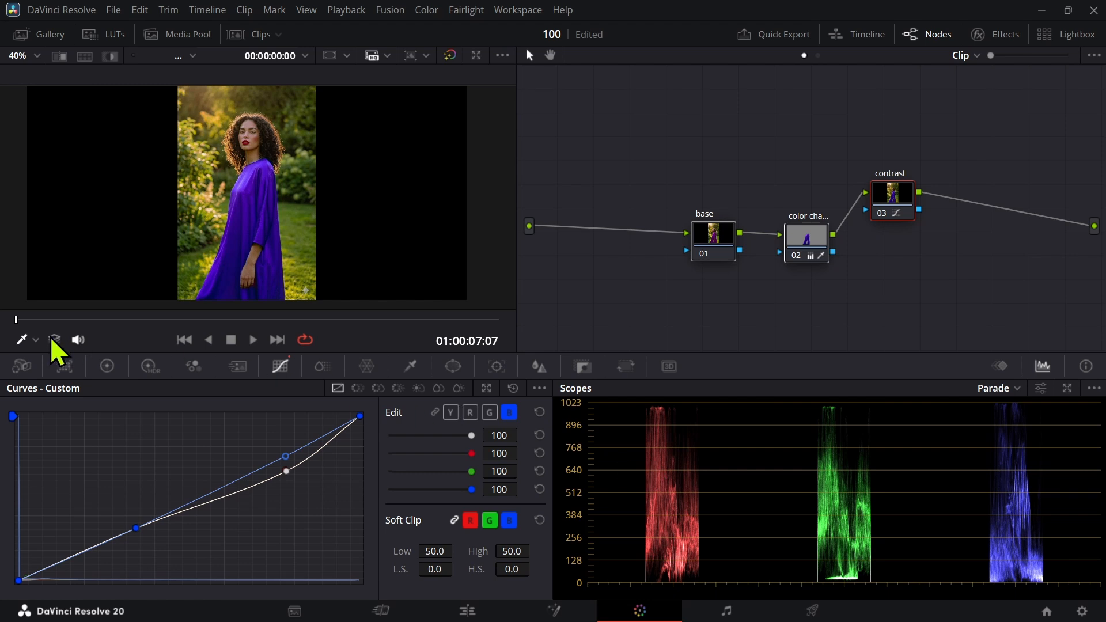
# Show the primaries color wheels, save the project, and reframe the woman at 62% in a widened viewer.
pyautogui.click(102, 367)
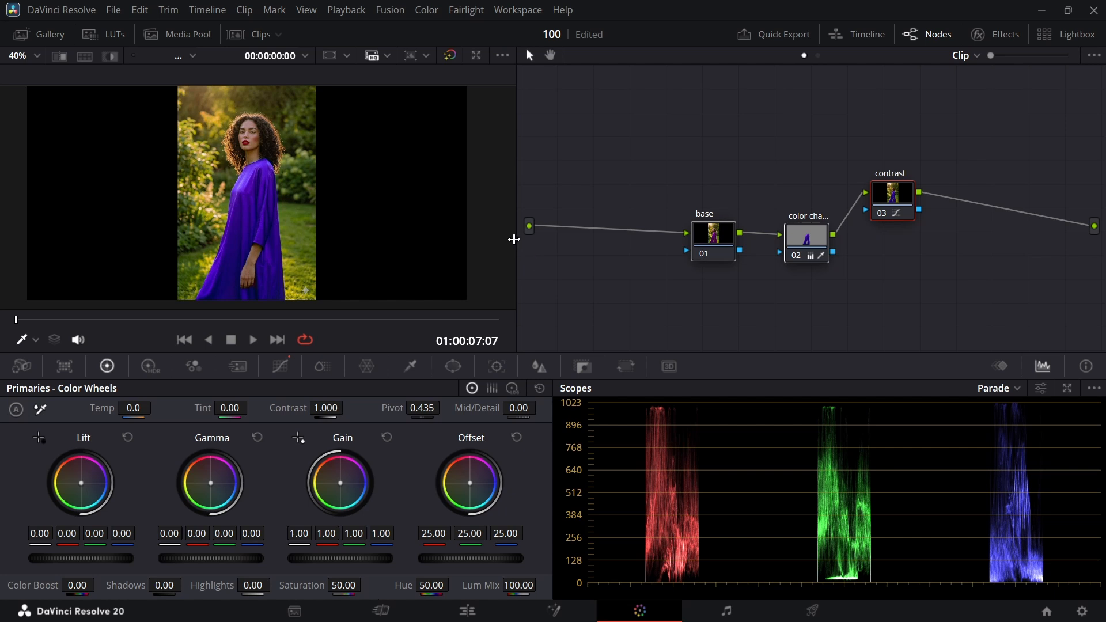
pyautogui.moveTo(514, 239); pyautogui.dragTo(740, 242)
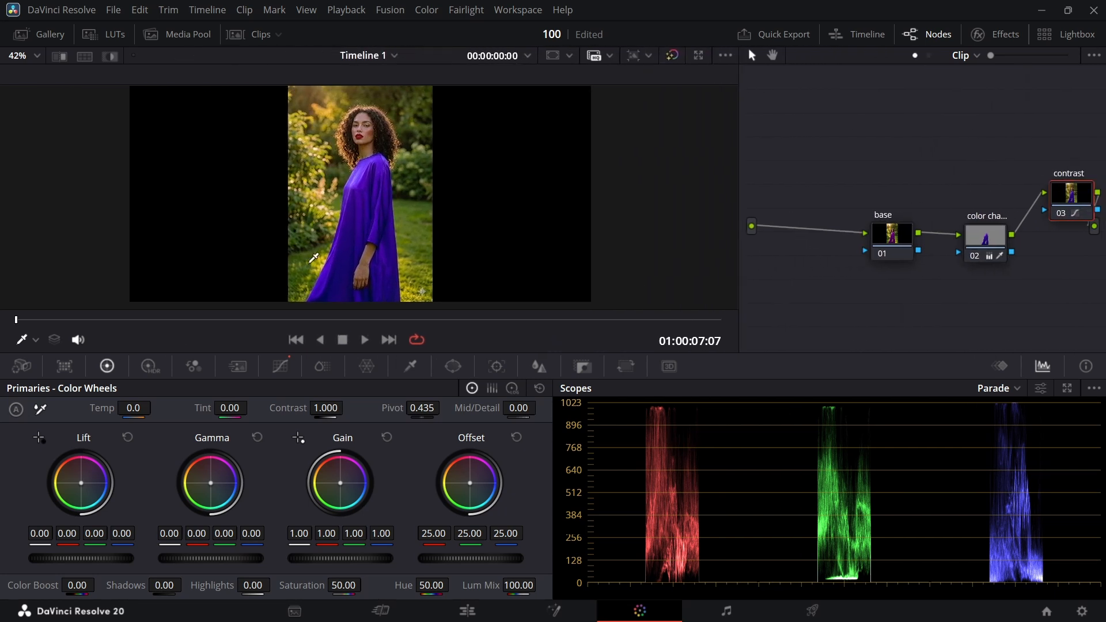
pyautogui.scroll(5, 370, 213)
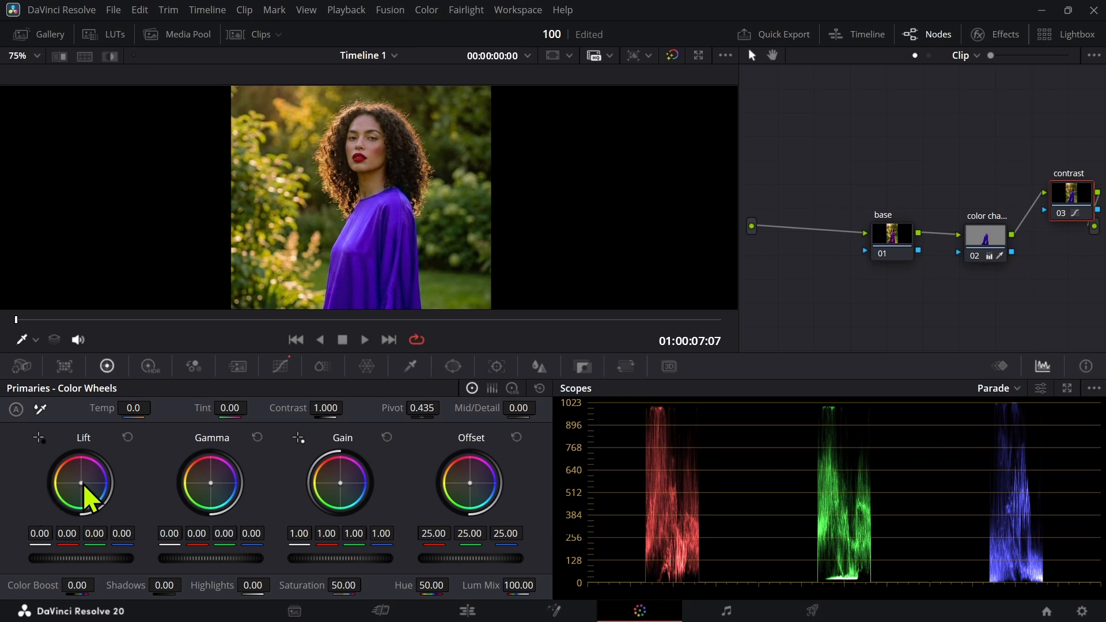
pyautogui.hotkey('ctrl', 's')
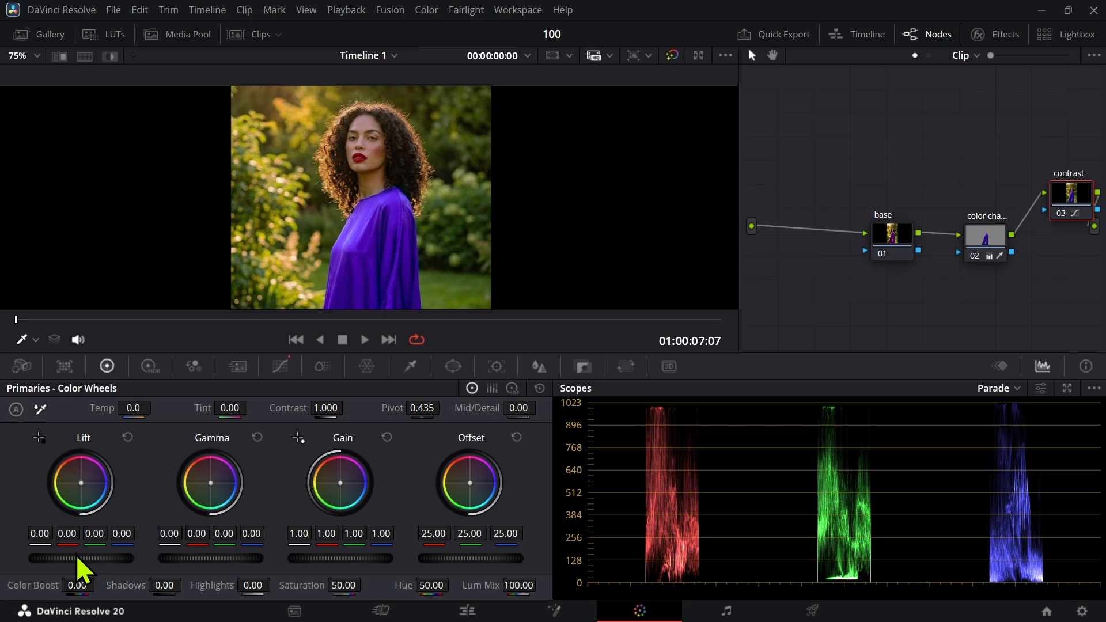
pyautogui.scroll(-1, 367, 235)
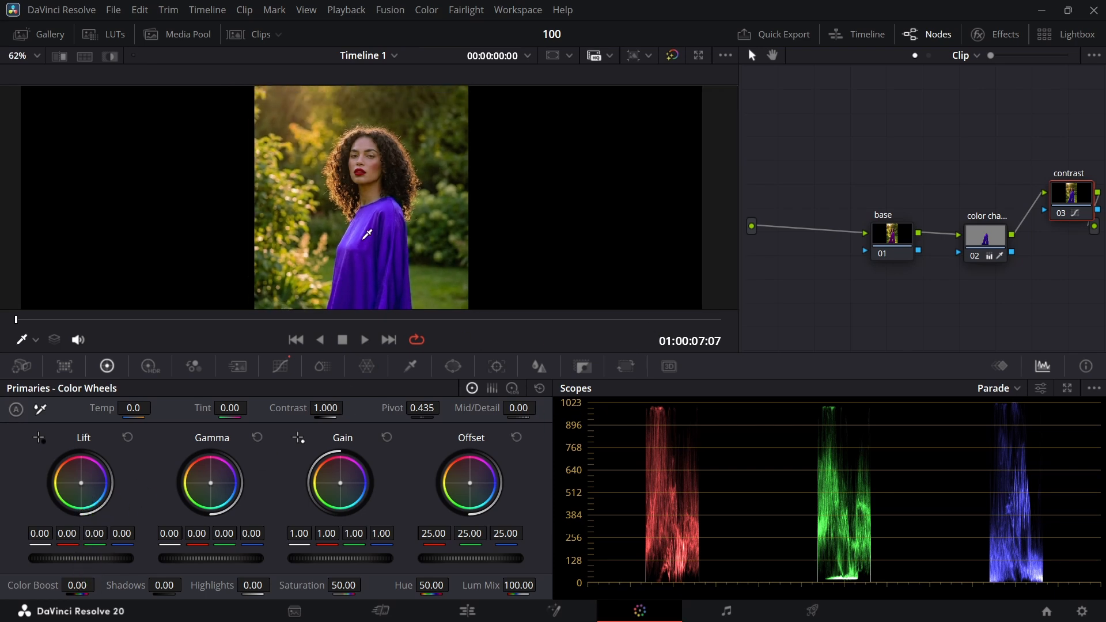
pyautogui.moveTo(366, 236)
pyautogui.mouseDown()
pyautogui.moveTo(338, 179)
pyautogui.moveTo(374, 219)
pyautogui.mouseUp()
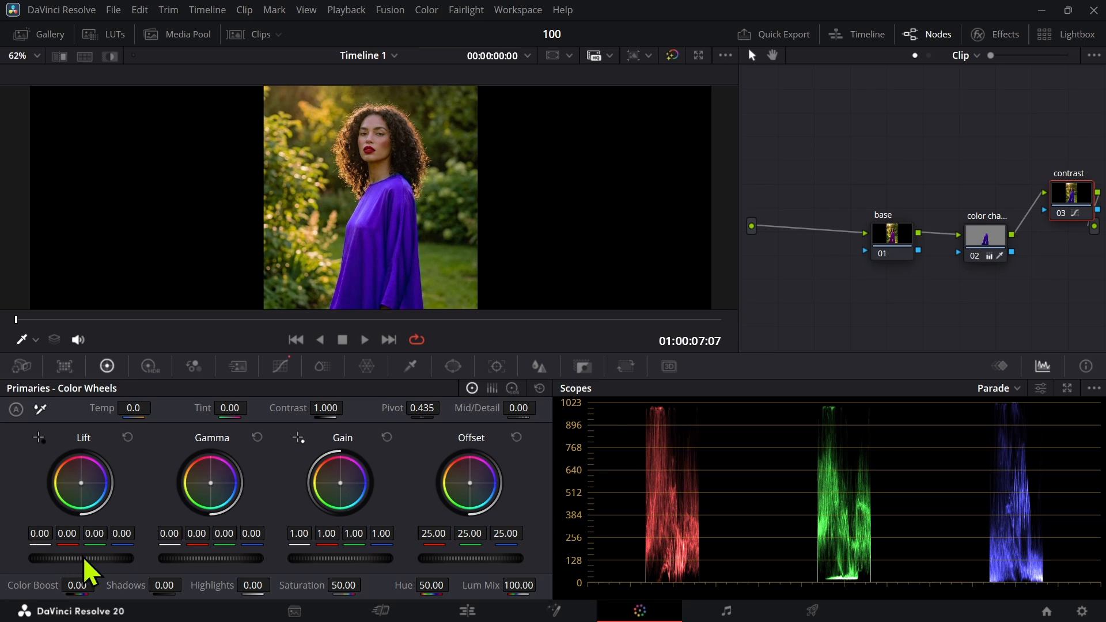
# Lower the contrast node's Lift to -0.01, checking the blacks on the Waveform scope and the face zoomed to 164%.
pyautogui.moveTo(83, 557); pyautogui.dragTo(78, 556)
pyautogui.click(1018, 390)
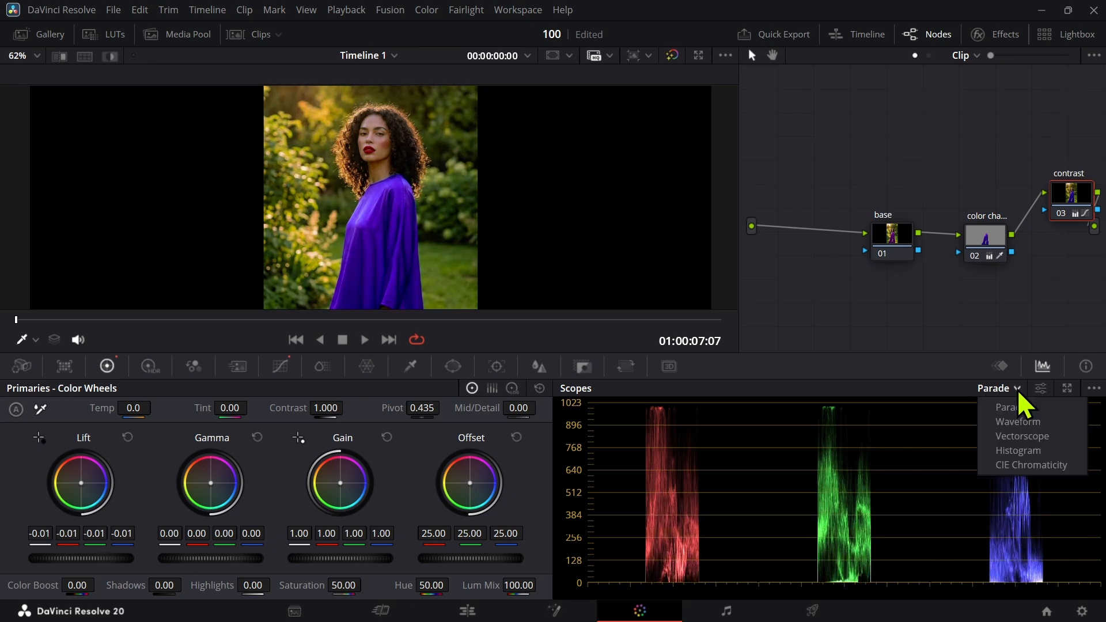
pyautogui.click(1007, 424)
pyautogui.scroll(-4, 733, 565)
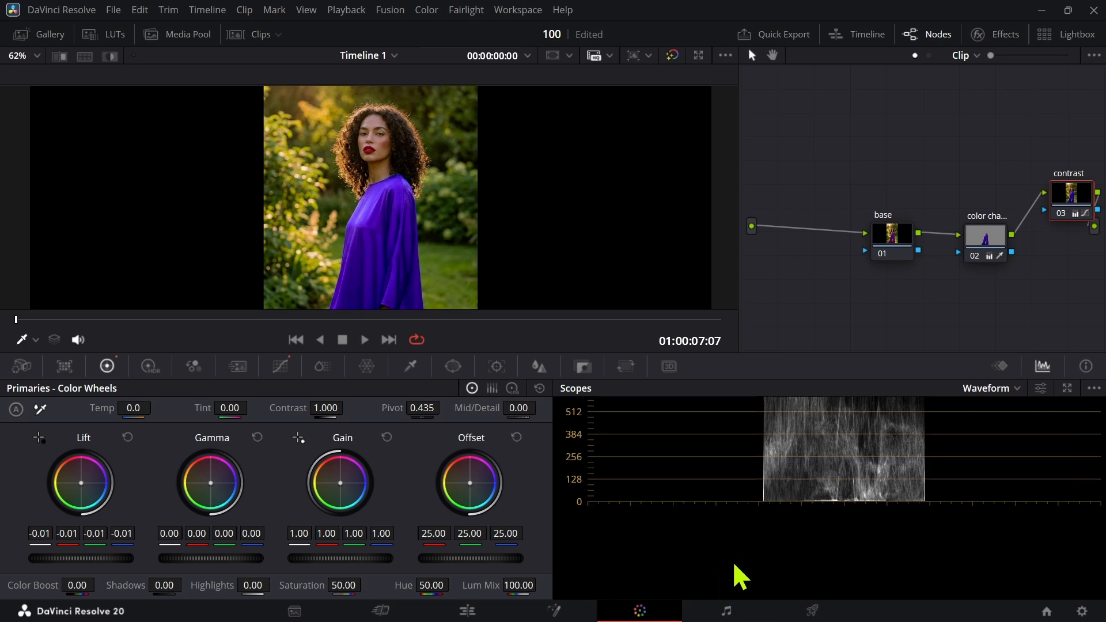
pyautogui.scroll(6, 828, 488)
pyautogui.scroll(-4, 828, 488)
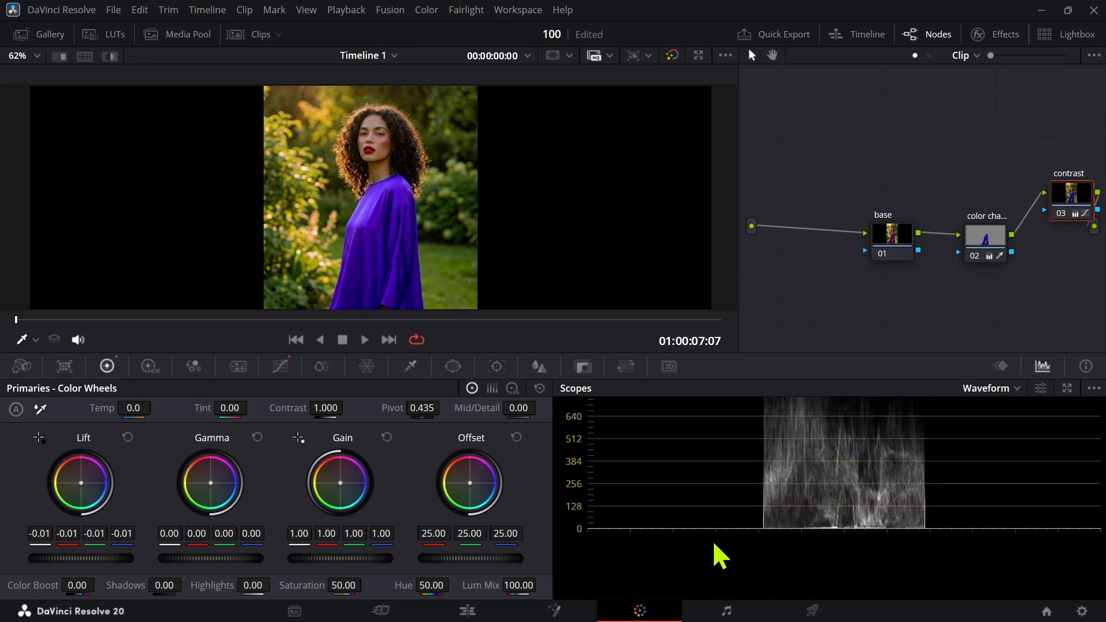
pyautogui.moveTo(81, 558)
pyautogui.mouseDown()
pyautogui.moveTo(54, 558)
pyautogui.moveTo(92, 558)
pyautogui.moveTo(81, 559)
pyautogui.mouseUp()
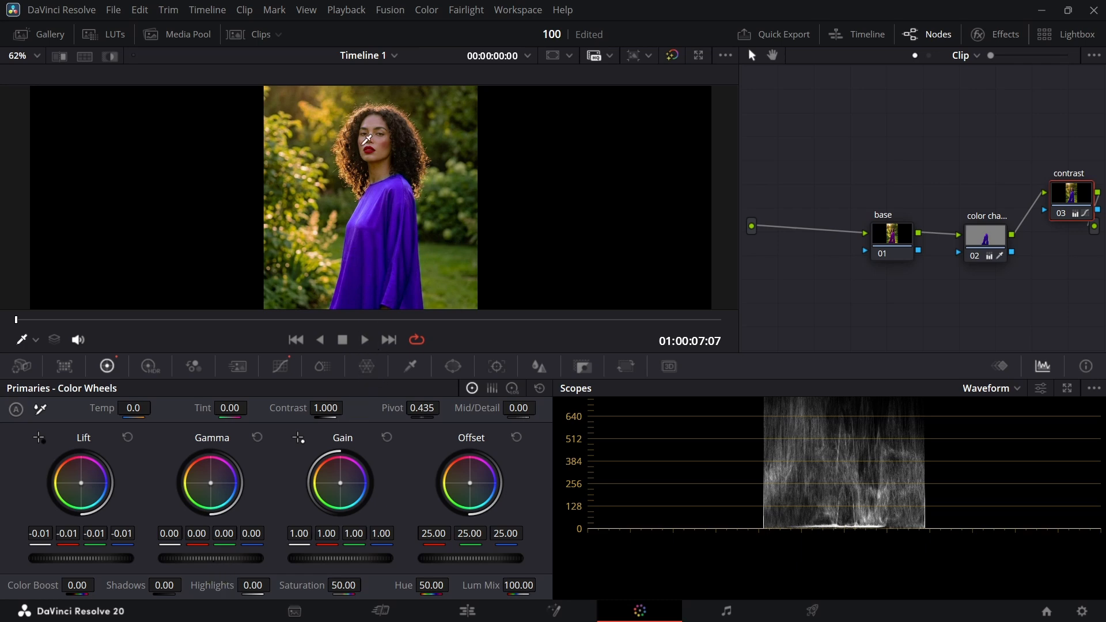
pyautogui.scroll(6, 366, 140)
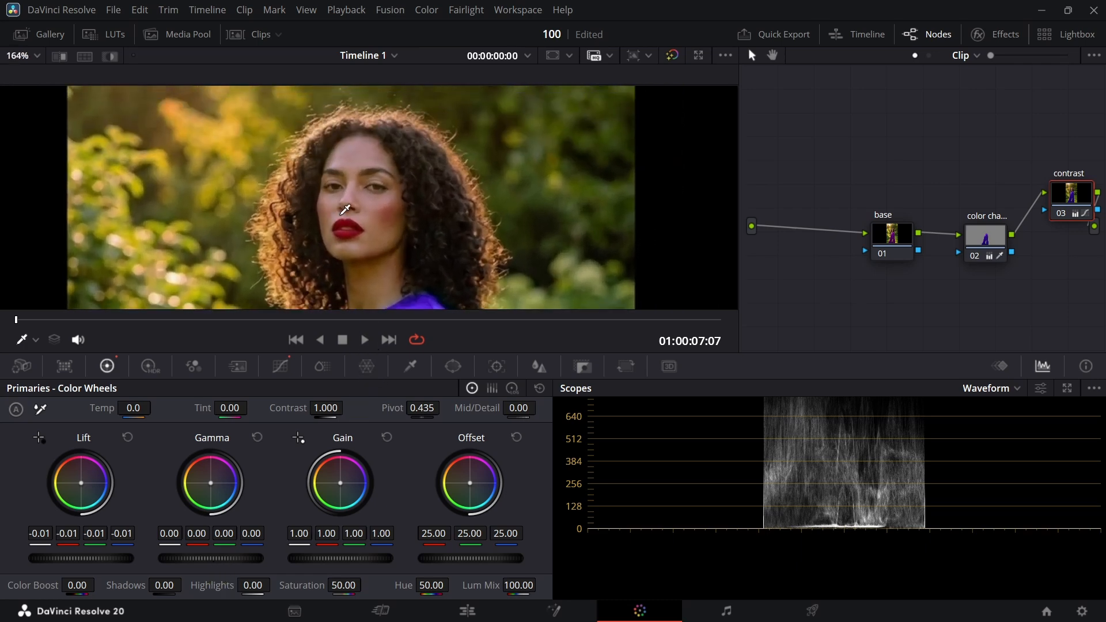
# Set the contrast node's Gamma to -0.01 and Gain to 1.04, checking the highlights on the Waveform scope.
pyautogui.scroll(-1, 345, 209)
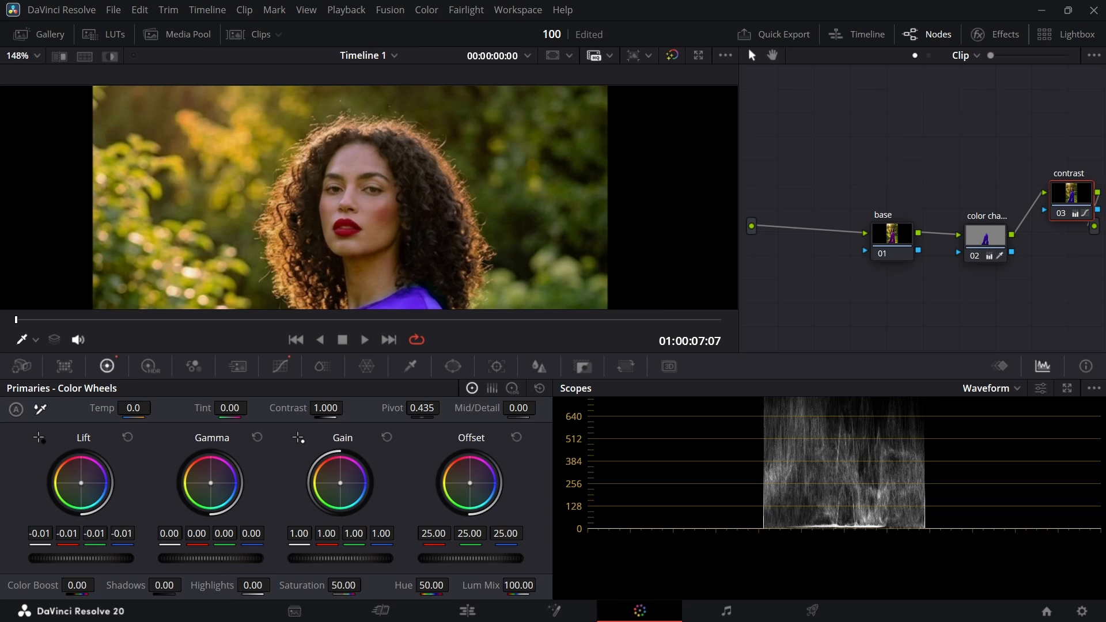
pyautogui.moveTo(211, 558)
pyautogui.mouseDown()
pyautogui.moveTo(221, 559)
pyautogui.moveTo(202, 558)
pyautogui.moveTo(242, 558)
pyautogui.moveTo(211, 558)
pyautogui.mouseUp()
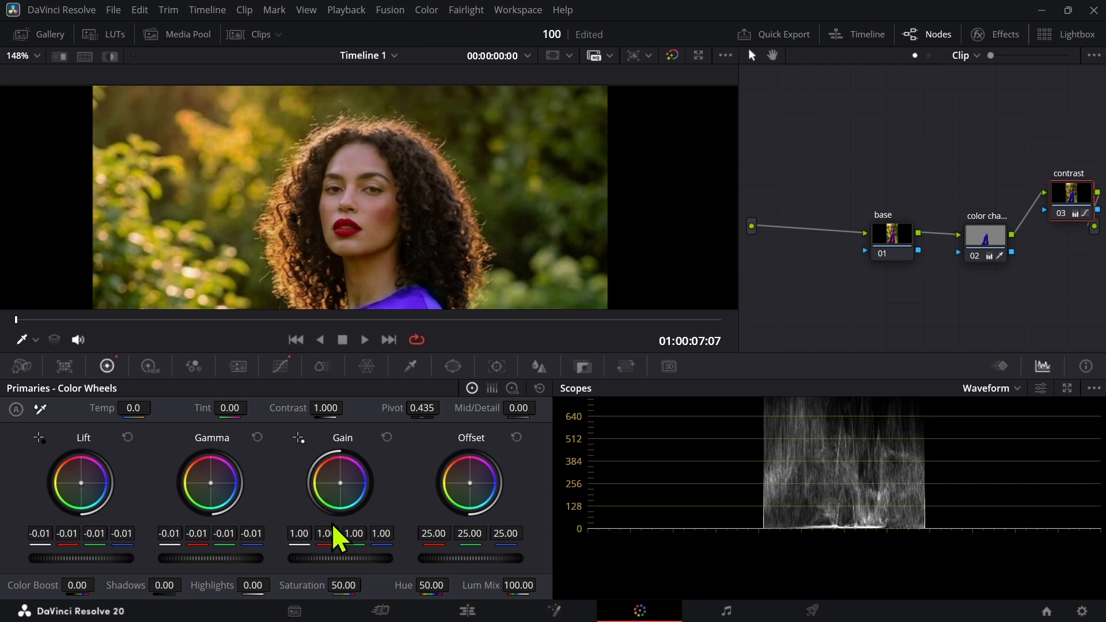
pyautogui.moveTo(341, 559)
pyautogui.mouseDown()
pyautogui.moveTo(321, 559)
pyautogui.moveTo(363, 558)
pyautogui.moveTo(347, 558)
pyautogui.mouseUp()
pyautogui.moveTo(806, 468)
pyautogui.mouseDown()
pyautogui.moveTo(810, 486)
pyautogui.moveTo(800, 411)
pyautogui.moveTo(787, 479)
pyautogui.mouseUp()
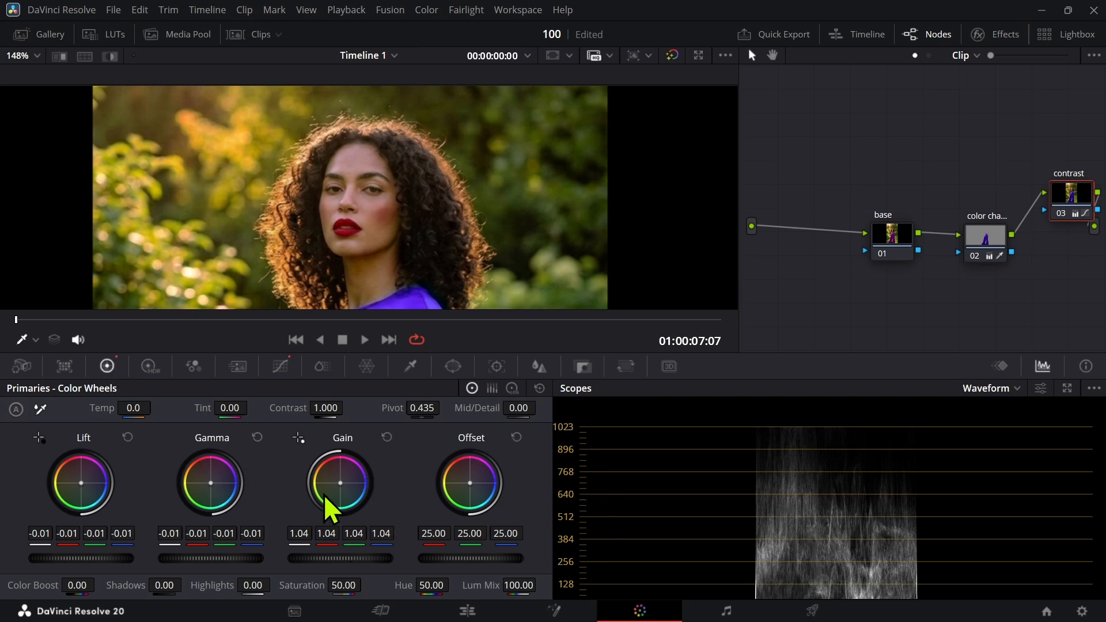
# Show the HSL qualifier and move the contrast node up, clear of the base and color change nodes.
pyautogui.click(411, 367)
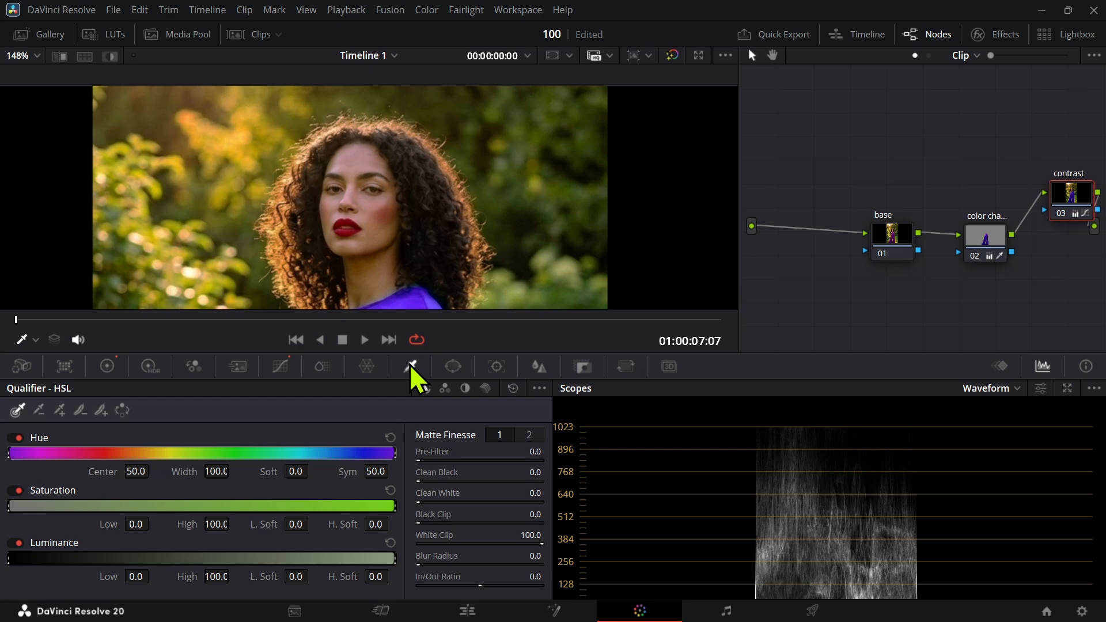
pyautogui.scroll(-4, 381, 225)
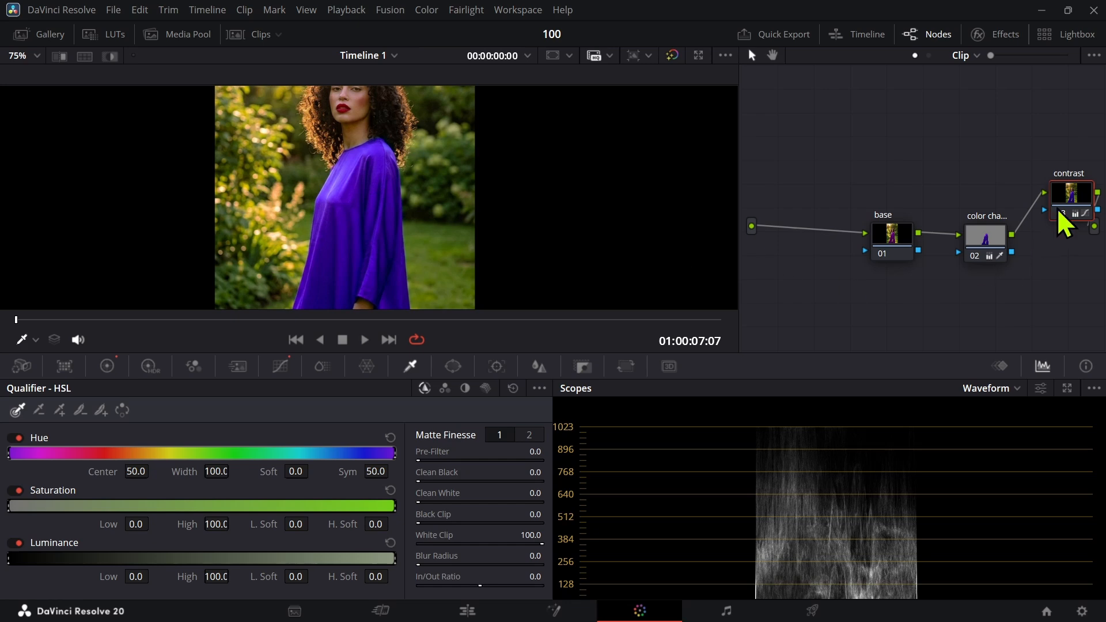
pyautogui.moveTo(1056, 179); pyautogui.dragTo(1046, 128)
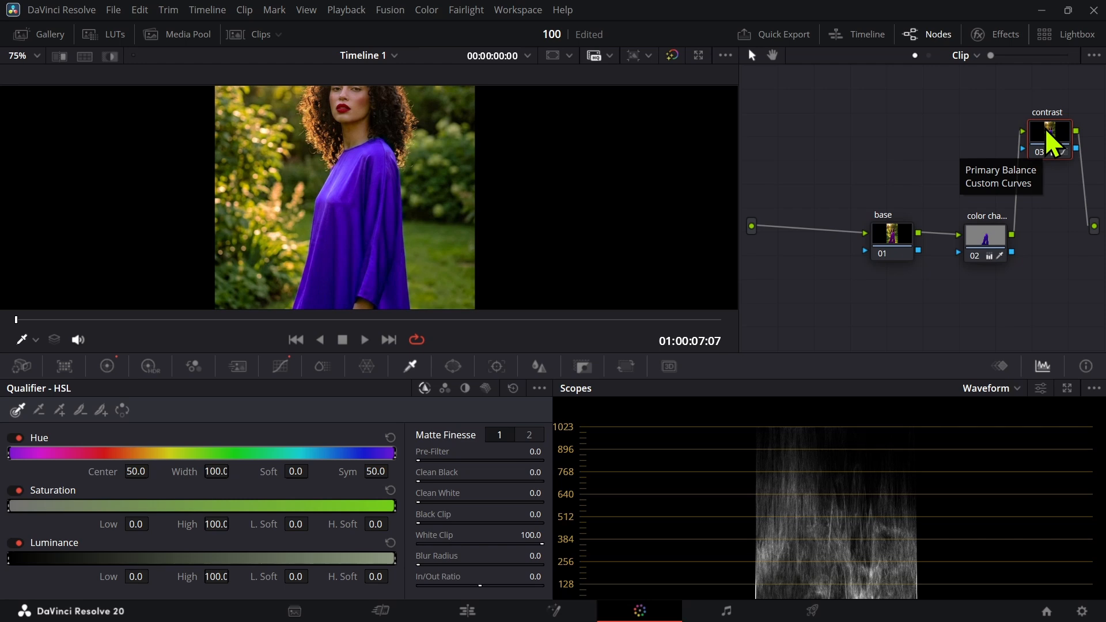
pyautogui.moveTo(968, 119); pyautogui.dragTo(790, 116)
# Select the color change node (02) and compare the purple dress with the node disabled and enabled.
pyautogui.click(880, 228)
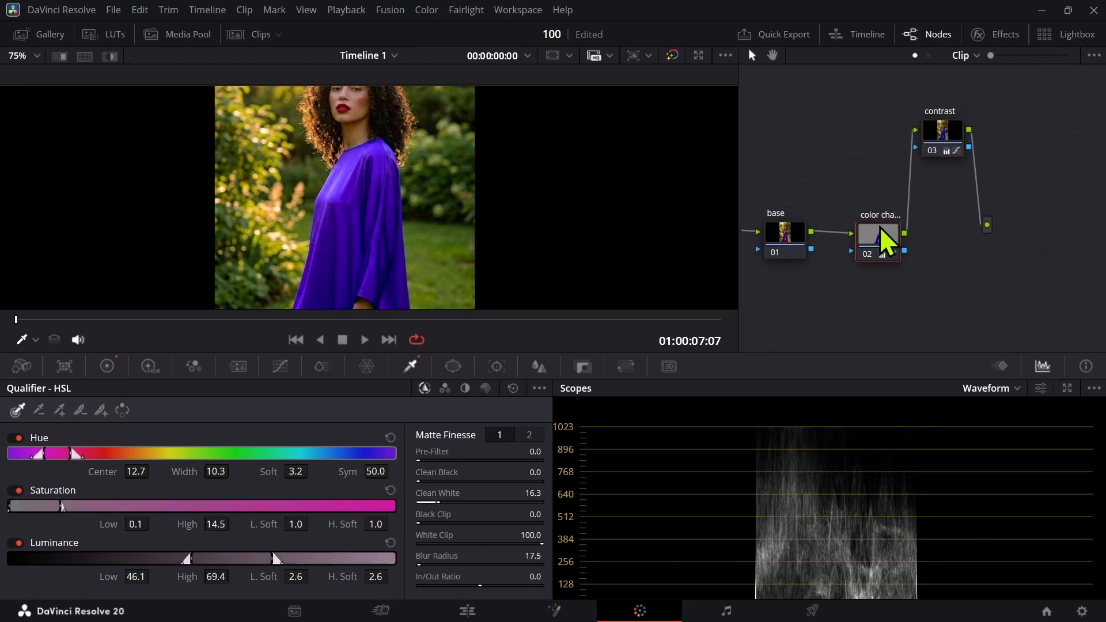
pyautogui.hotkey('ctrl', 'd')
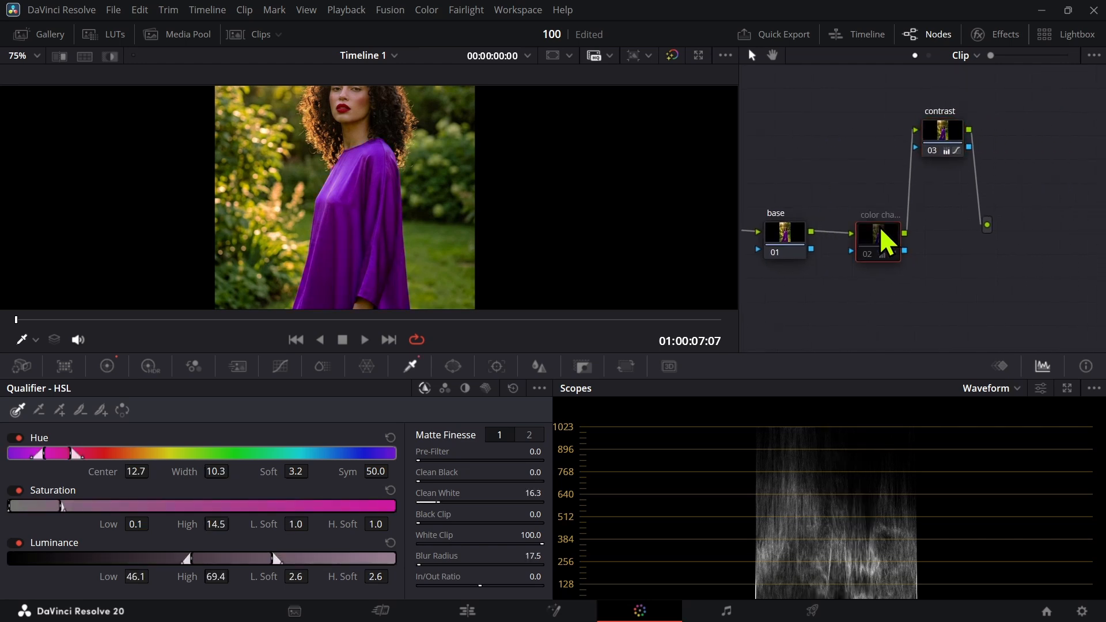
pyautogui.hotkey('ctrl', 'd')
pyautogui.hotkey('ctrl', 'd')
pyautogui.hotkey('ctrl', 'd')
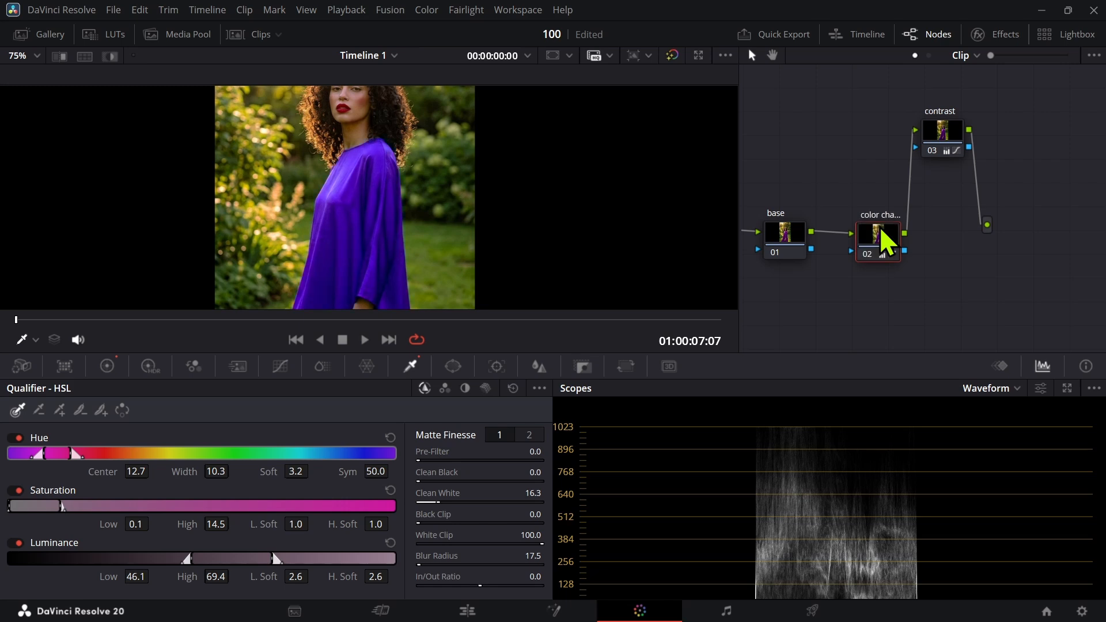
pyautogui.hotkey('ctrl', 'd')
pyautogui.hotkey('ctrl', 'd')
pyautogui.hotkey('ctrl', 'd')
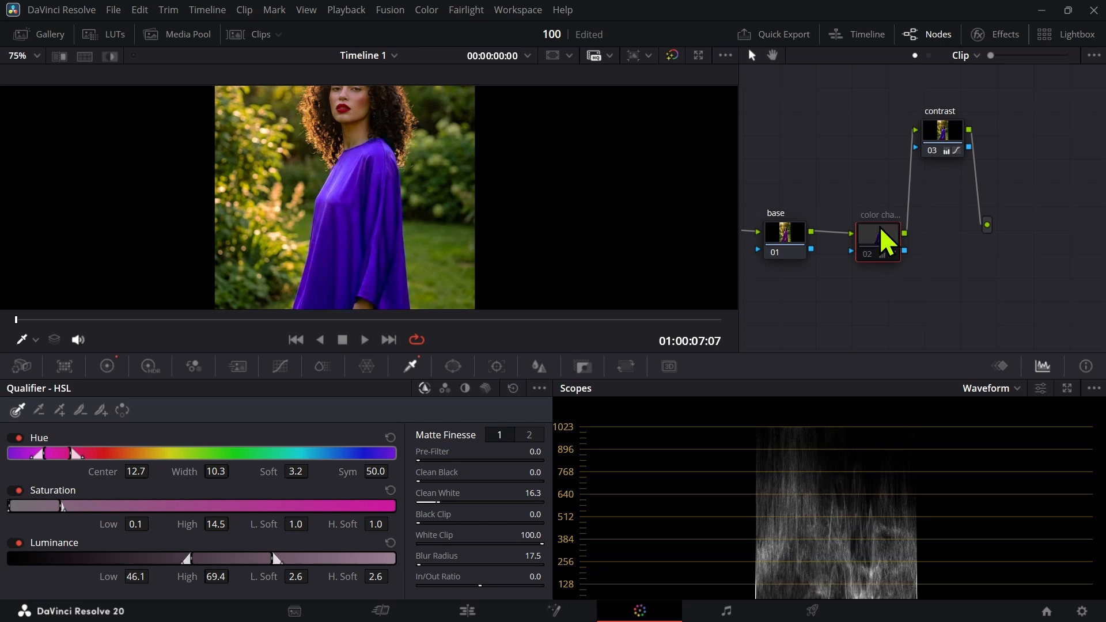
pyautogui.hotkey('ctrl', 'd')
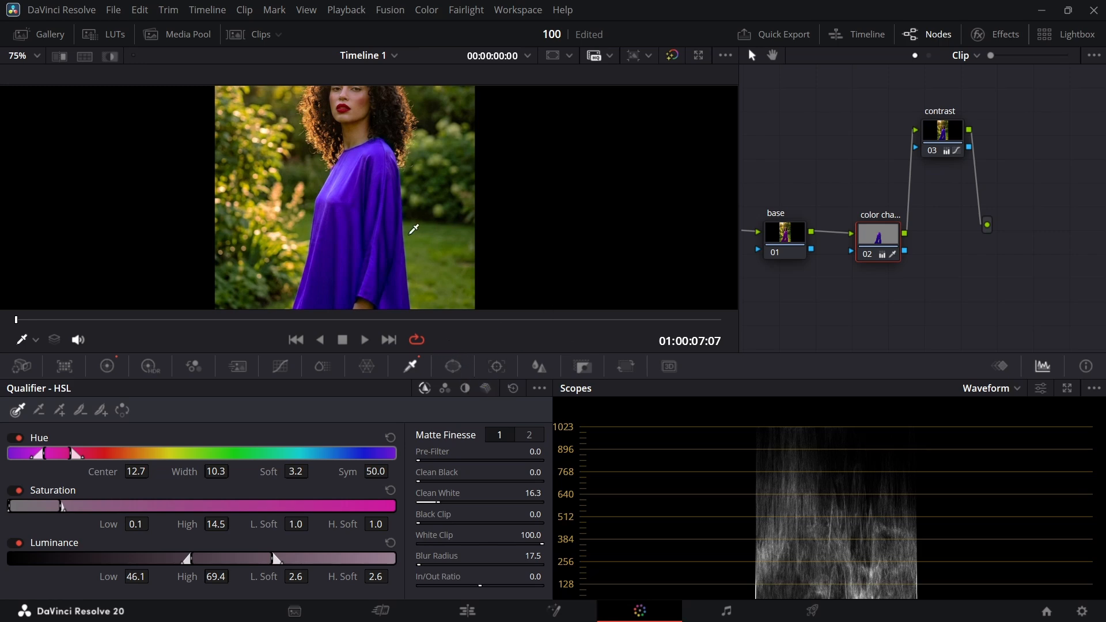
# Resample the purple dress with the HSL qualifier on node 02, covering a range of its fabric tones.
pyautogui.moveTo(413, 229); pyautogui.dragTo(473, 252)
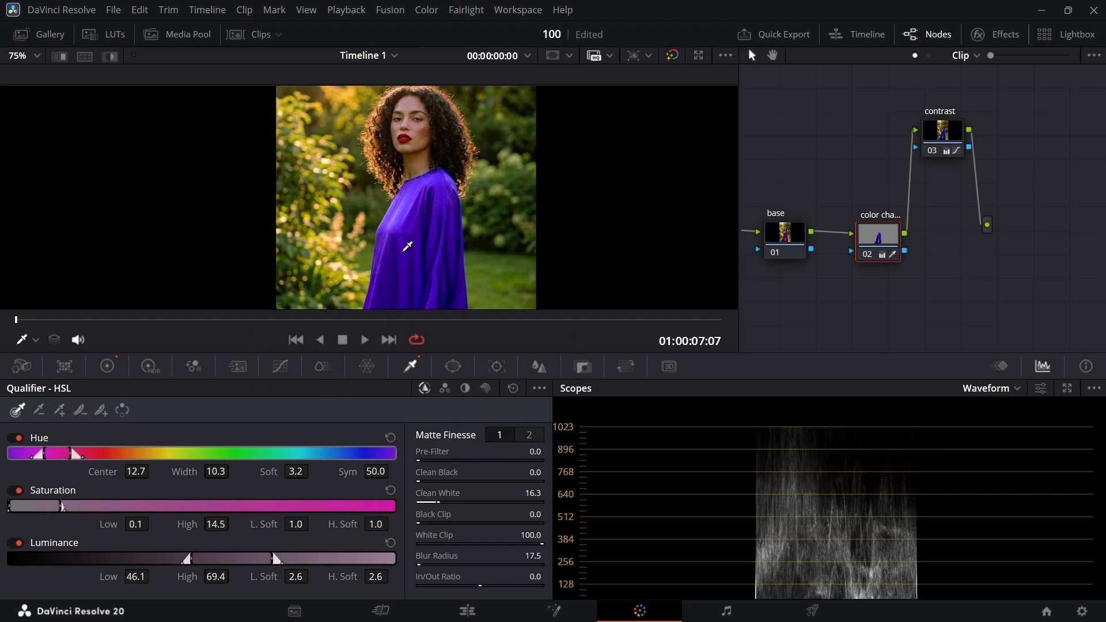
pyautogui.click(435, 193)
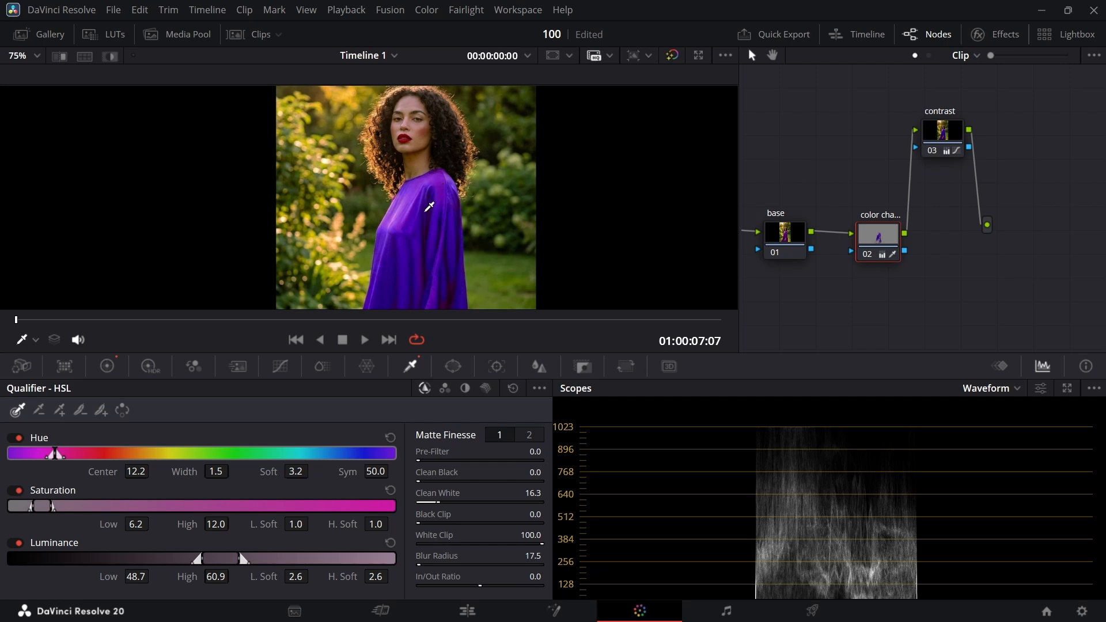
pyautogui.moveTo(420, 219)
pyautogui.mouseDown()
pyautogui.moveTo(404, 218)
pyautogui.moveTo(431, 183)
pyautogui.moveTo(440, 224)
pyautogui.mouseUp()
# Tint node 02 with the color wheels: Lift -0.09/0.02/0.08, Gamma 0.03/0.00/-0.07 and Gain 1.33/0.87/1.37 (red/green/blue).
pyautogui.click(109, 366)
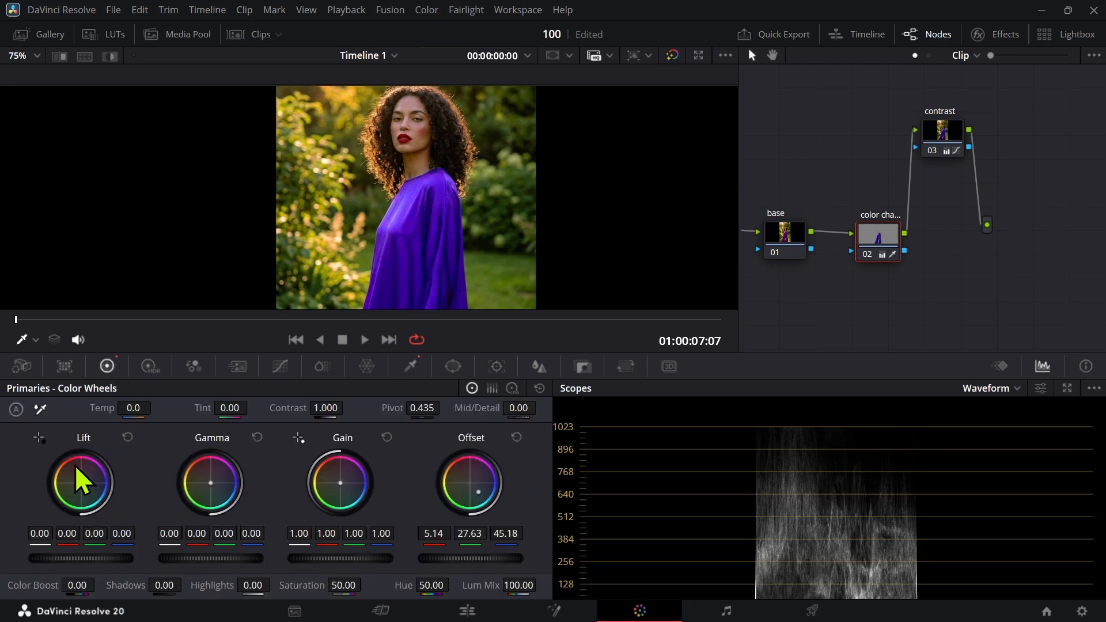
pyautogui.moveTo(87, 488); pyautogui.dragTo(85, 487)
pyautogui.moveTo(208, 501); pyautogui.dragTo(249, 494)
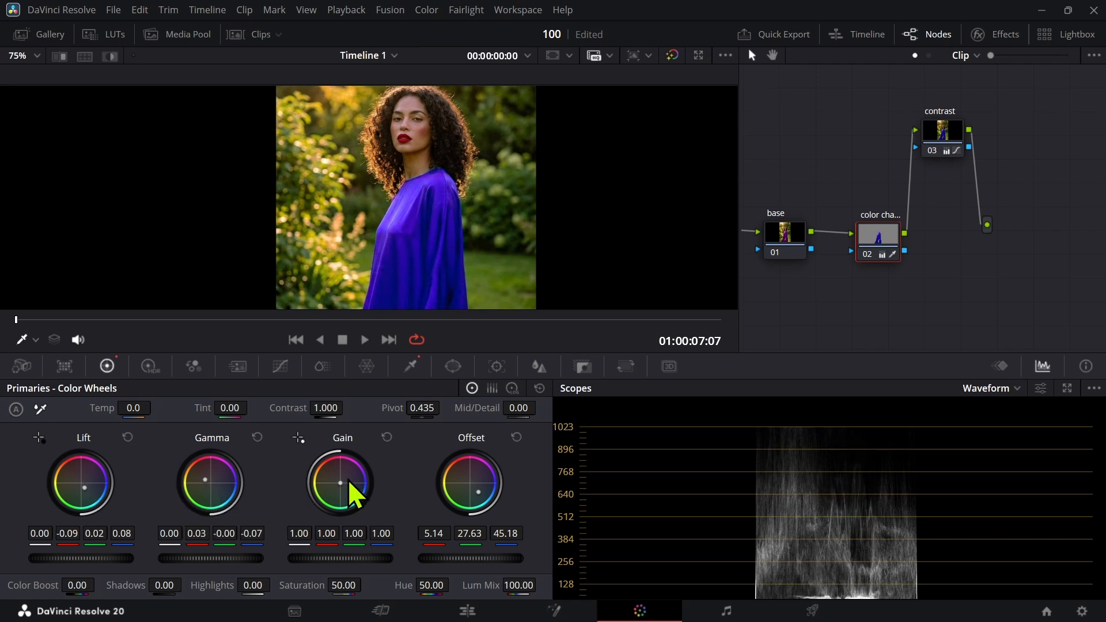
pyautogui.moveTo(348, 480); pyautogui.dragTo(347, 482)
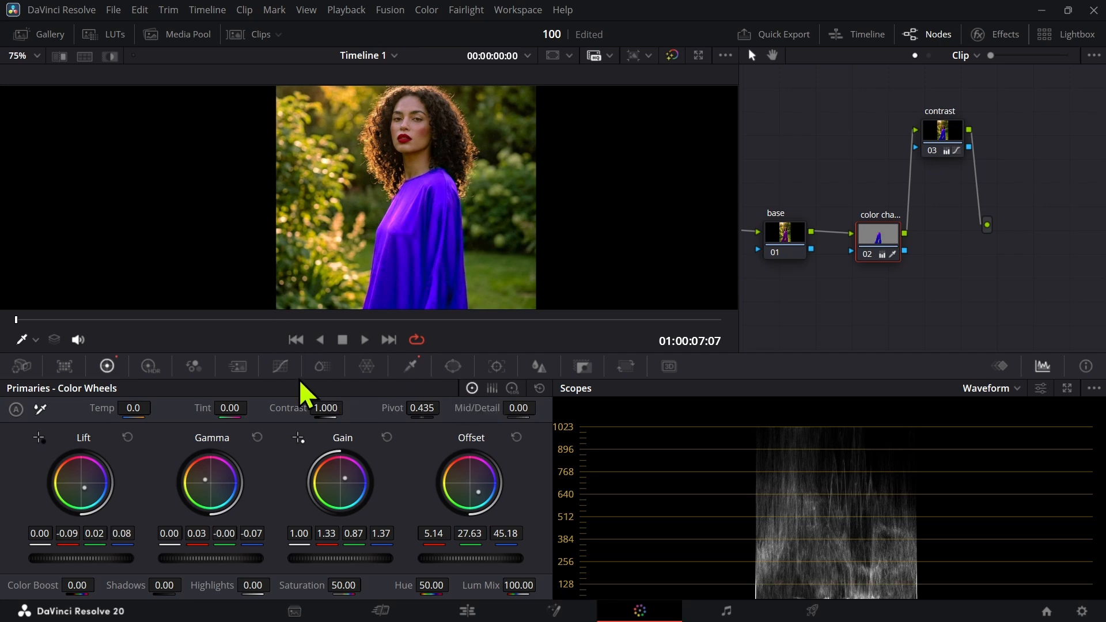
# Show the Window palette, and add a serial node labelled "face retouch" after the contrast node.
pyautogui.click(454, 367)
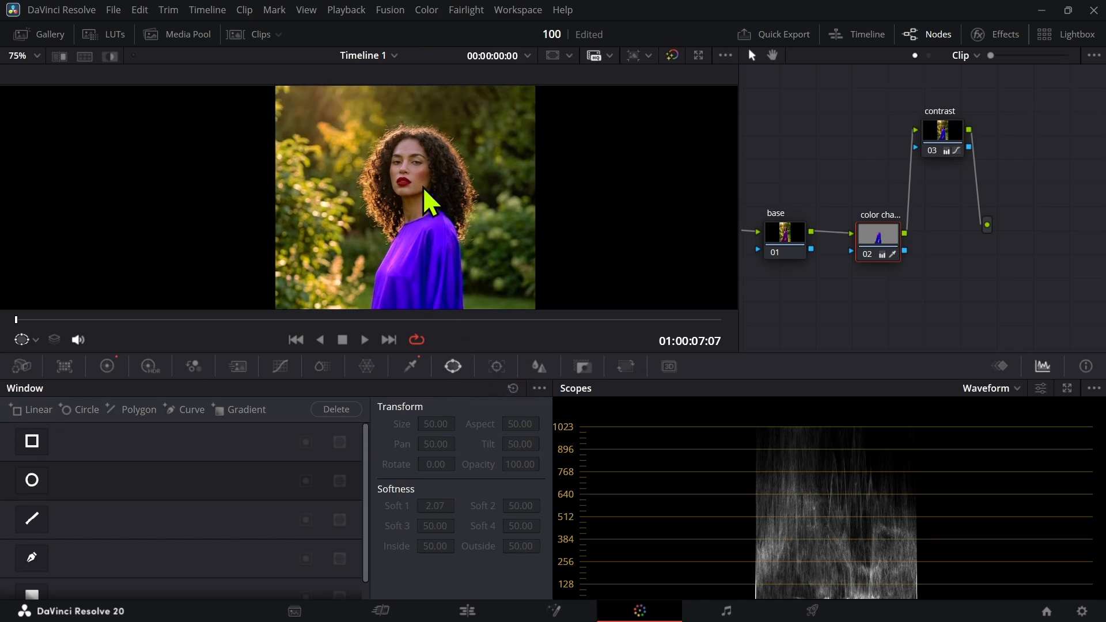
pyautogui.scroll(3, 423, 186)
pyautogui.scroll(-1, 423, 187)
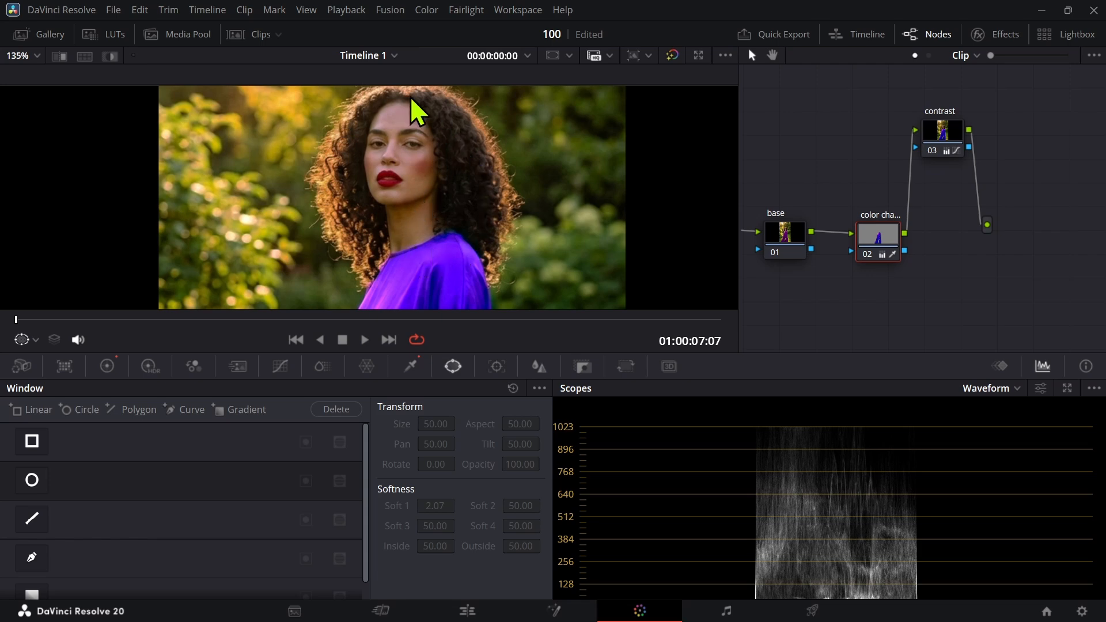
pyautogui.moveTo(402, 189); pyautogui.dragTo(413, 216)
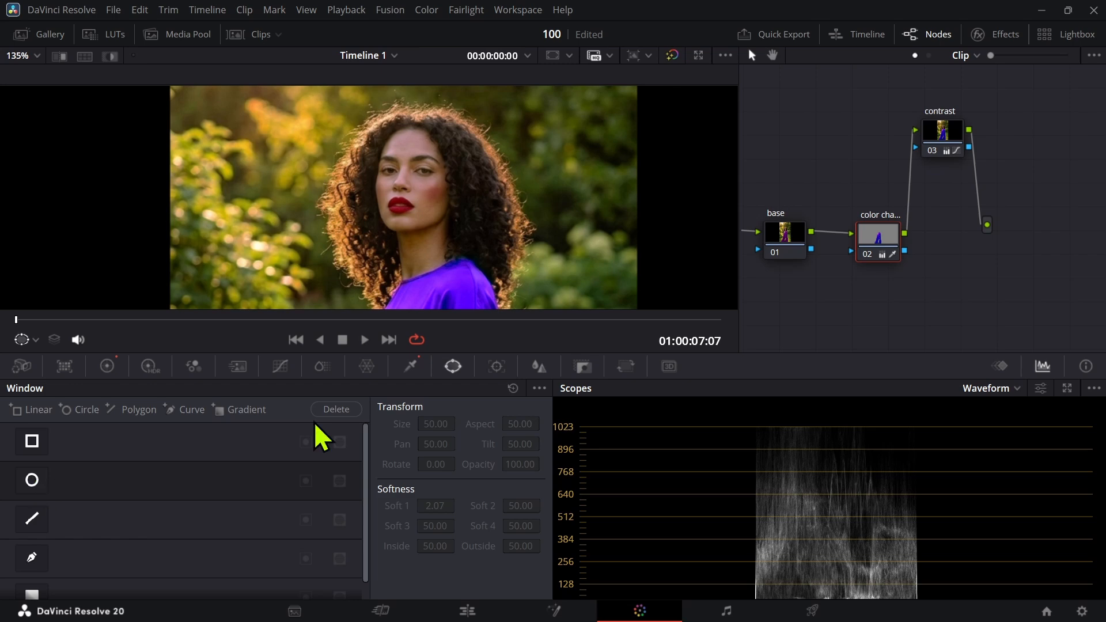
pyautogui.moveTo(859, 162); pyautogui.dragTo(830, 154)
pyautogui.click(895, 151)
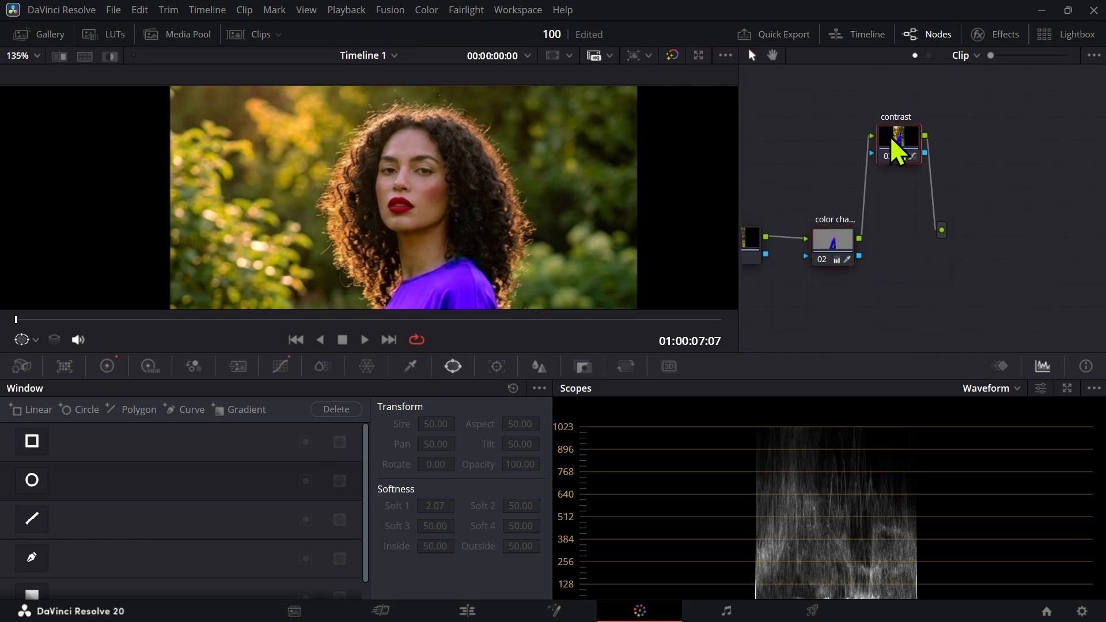
pyautogui.hotkey('alt', 's')
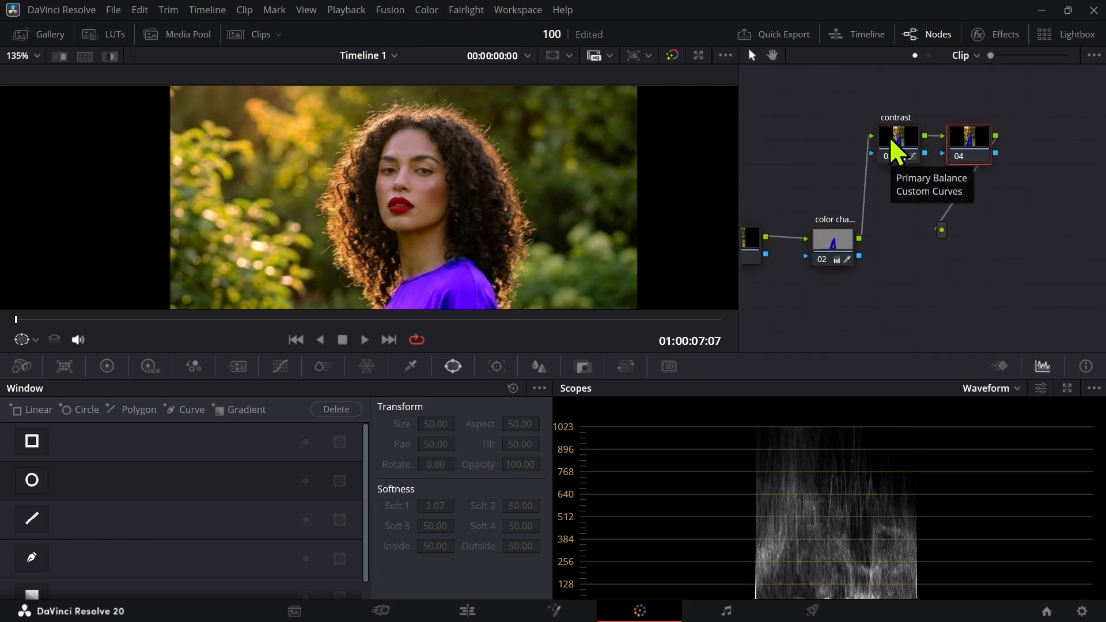
pyautogui.rightClick(965, 147)
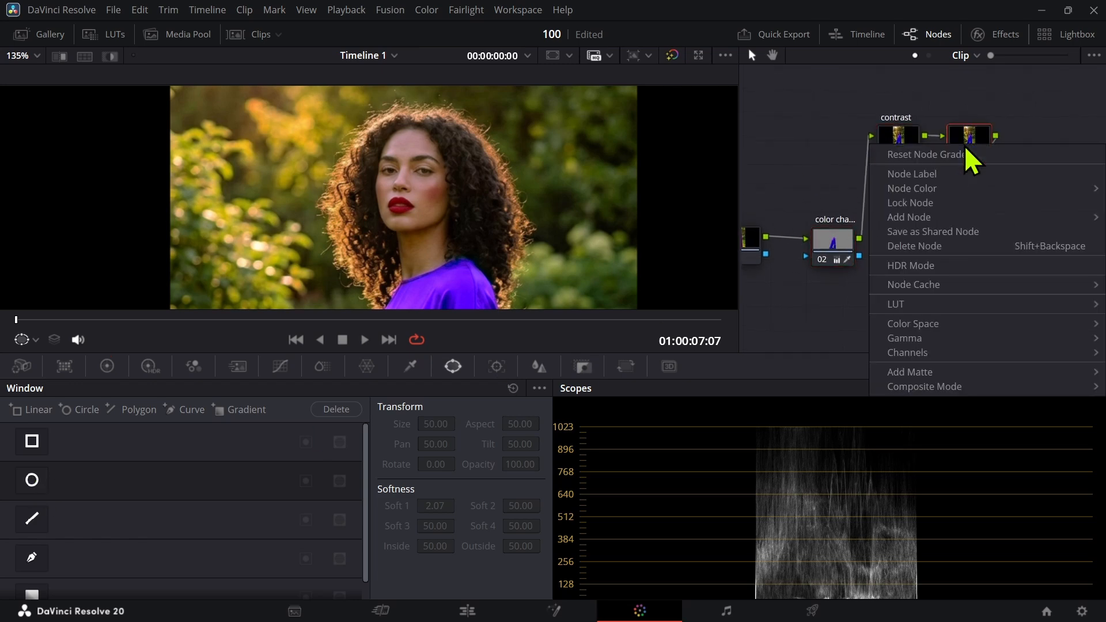
pyautogui.click(931, 172)
pyautogui.write('face')
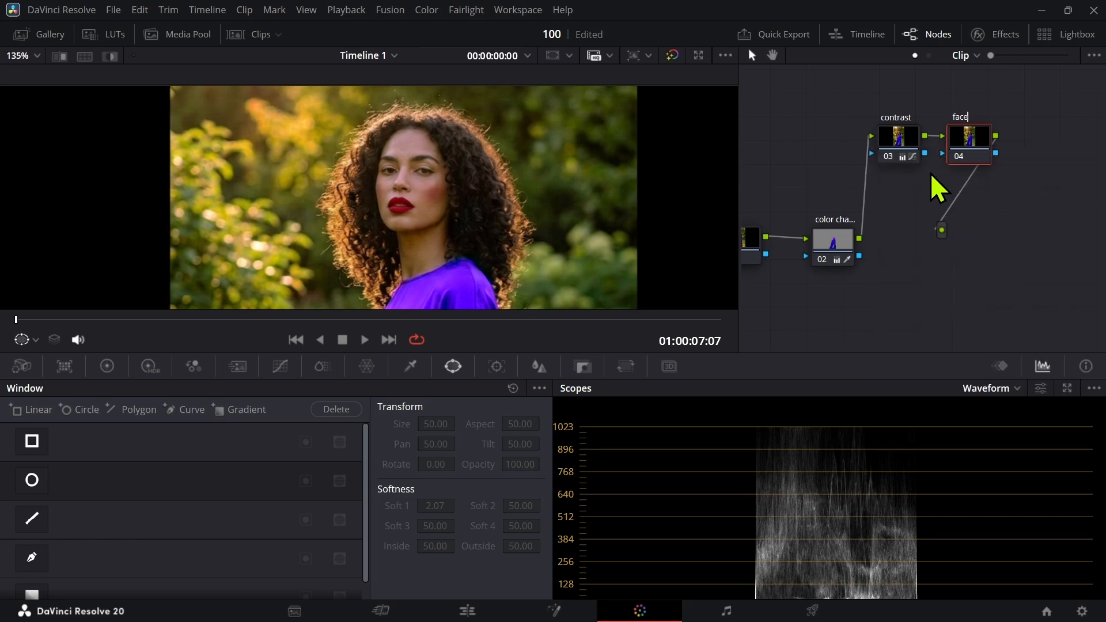
pyautogui.write(' retouch')
pyautogui.press('Return')
# Add a circular window to the face retouch node, shrink it, and centre it on the face at Pan 50.12, Tilt 52.26.
pyautogui.click(30, 478)
pyautogui.scroll(-4, 397, 240)
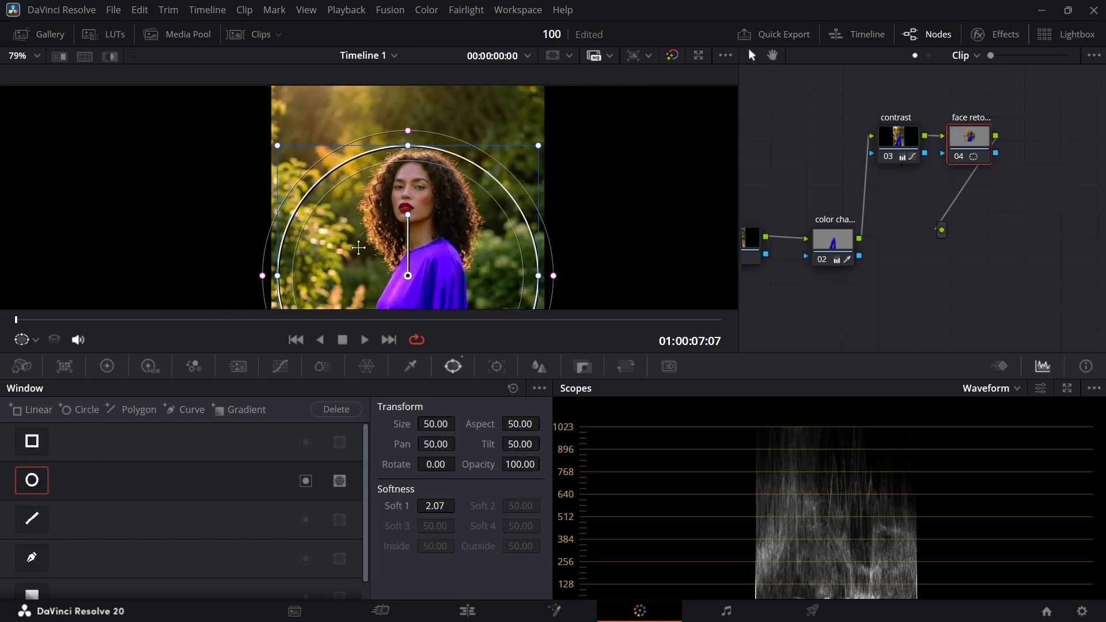
pyautogui.moveTo(358, 248); pyautogui.dragTo(385, 188)
pyautogui.moveTo(307, 91); pyautogui.dragTo(385, 165)
pyautogui.scroll(5, 436, 202)
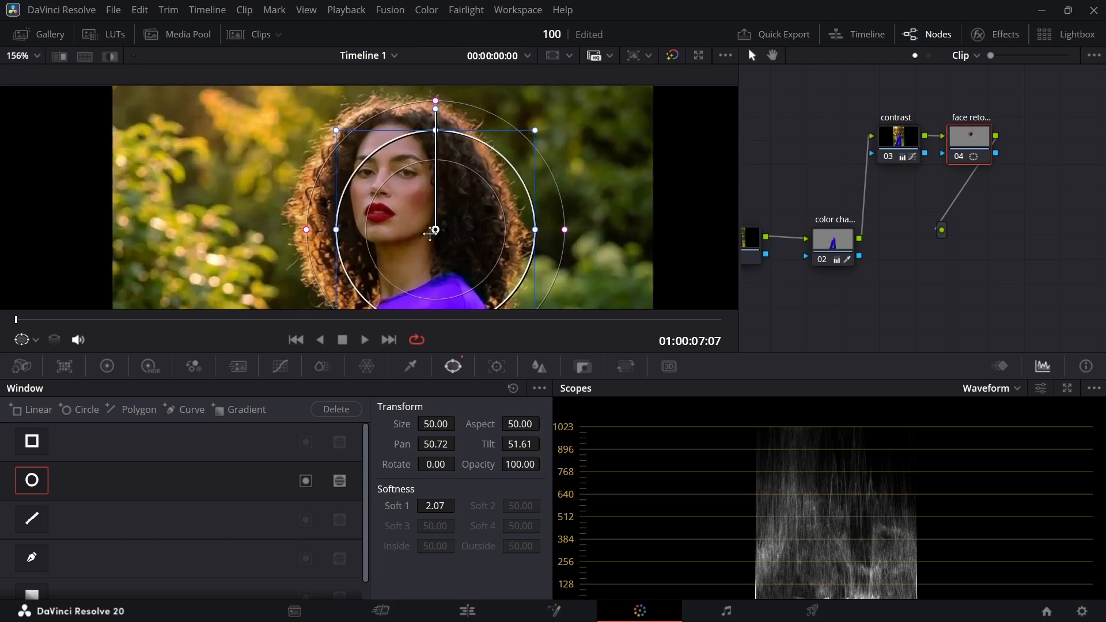
pyautogui.moveTo(431, 232); pyautogui.dragTo(387, 185)
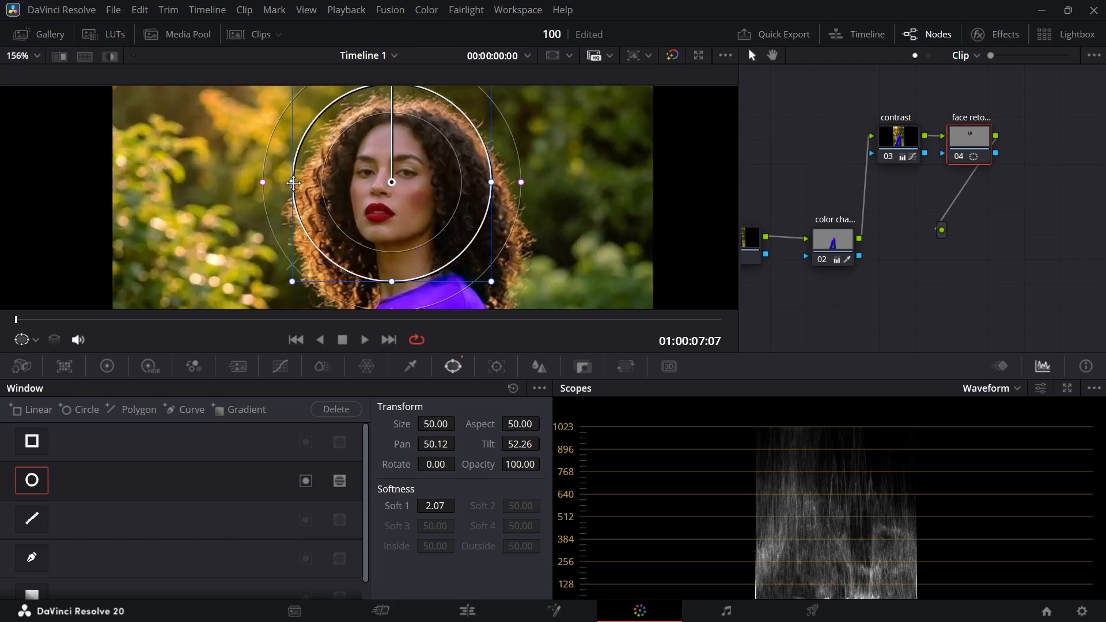
# Narrow the window to a face-fitting oval with Size 30.70 and Aspect 34.95, and reduce its softness to 1.45.
pyautogui.moveTo(293, 183); pyautogui.dragTo(342, 174)
pyautogui.scroll(3, 286, 152)
pyautogui.scroll(-2, 300, 273)
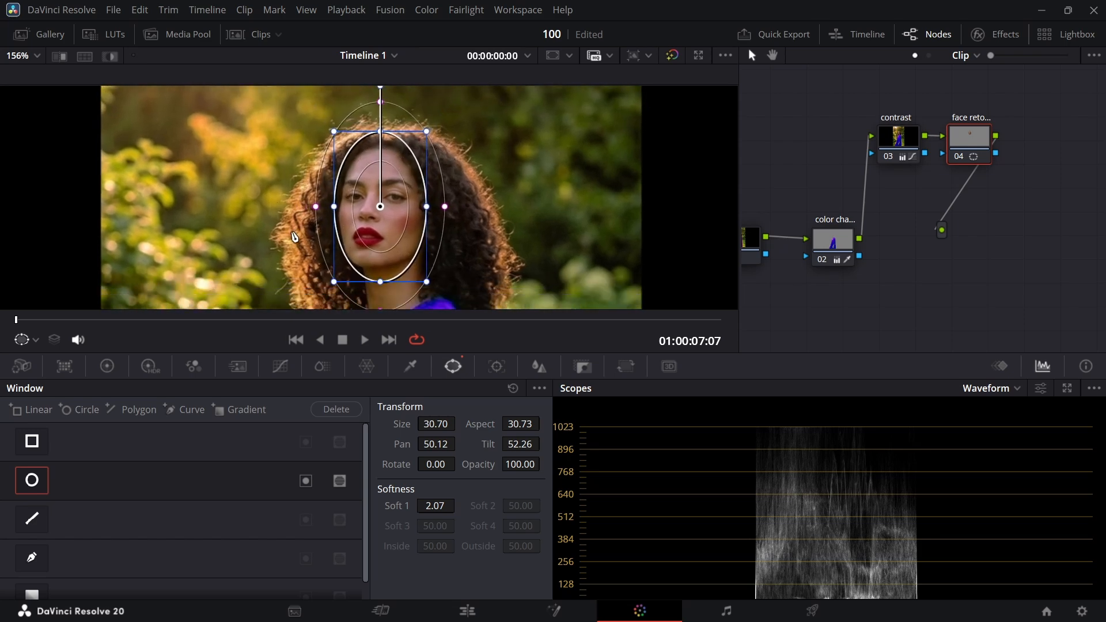
pyautogui.moveTo(383, 272); pyautogui.dragTo(382, 265)
pyautogui.moveTo(317, 199); pyautogui.dragTo(322, 203)
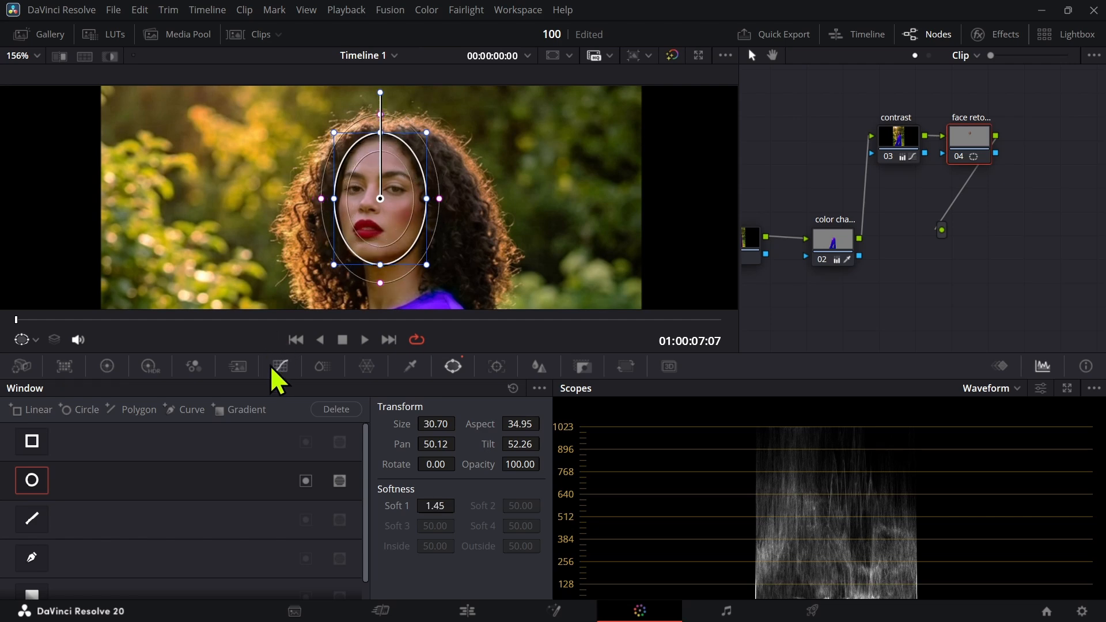
# Shift the face retouch node's Gamma to red 0.05, green -0.01 and blue -0.07, comparing with the node disabled.
pyautogui.click(107, 367)
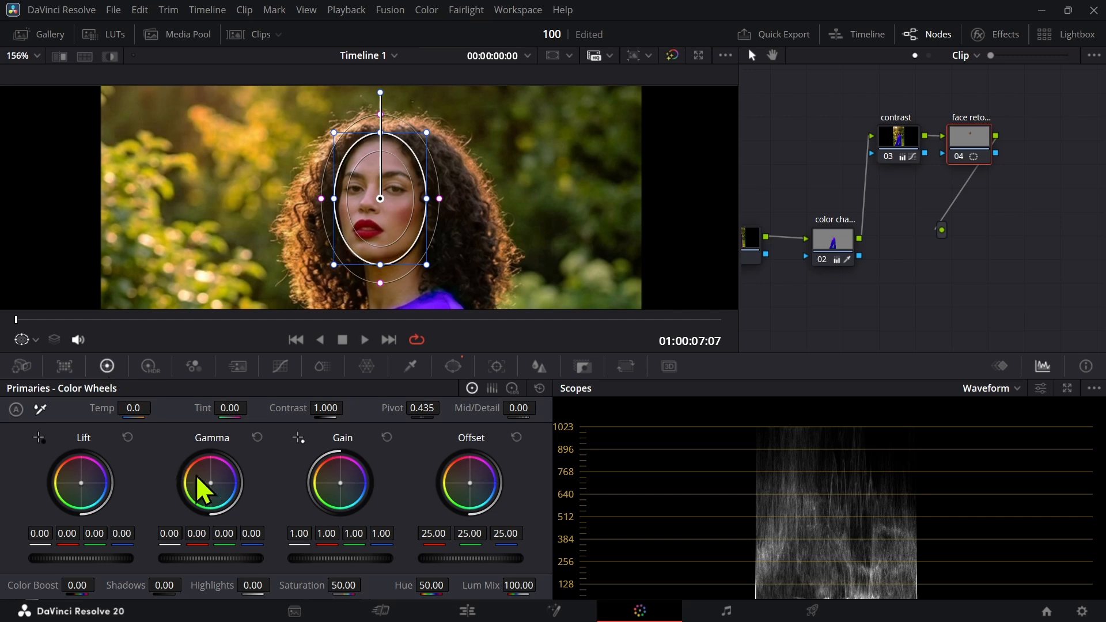
pyautogui.moveTo(209, 480); pyautogui.dragTo(210, 479)
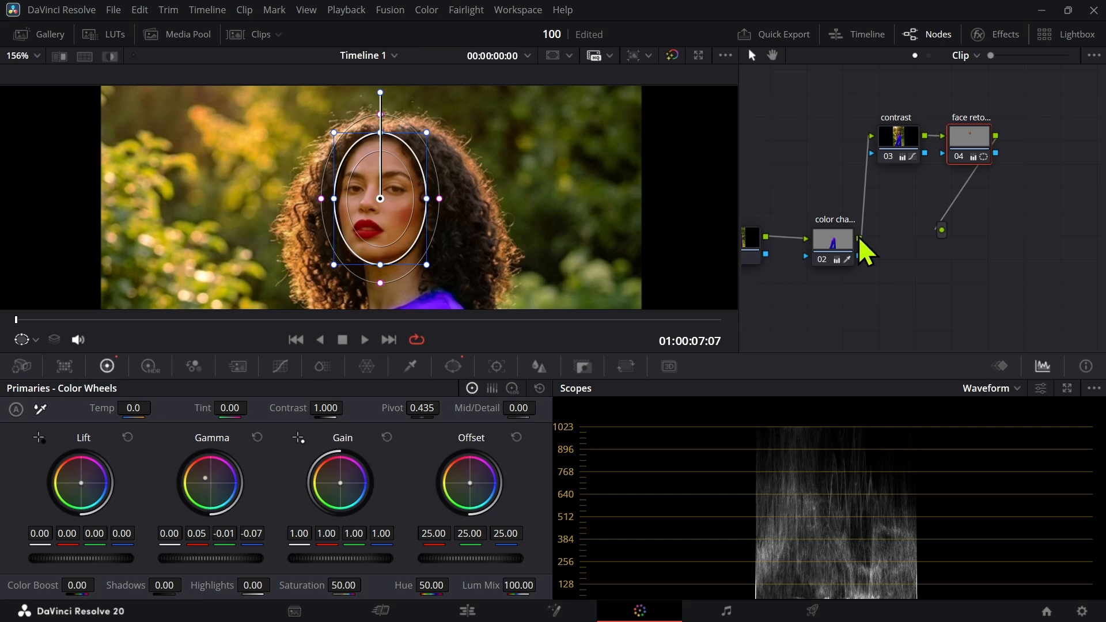
pyautogui.hotkey('ctrl', 'd')
pyautogui.hotkey('ctrl', 'd')
pyautogui.hotkey('ctrl', 'd')
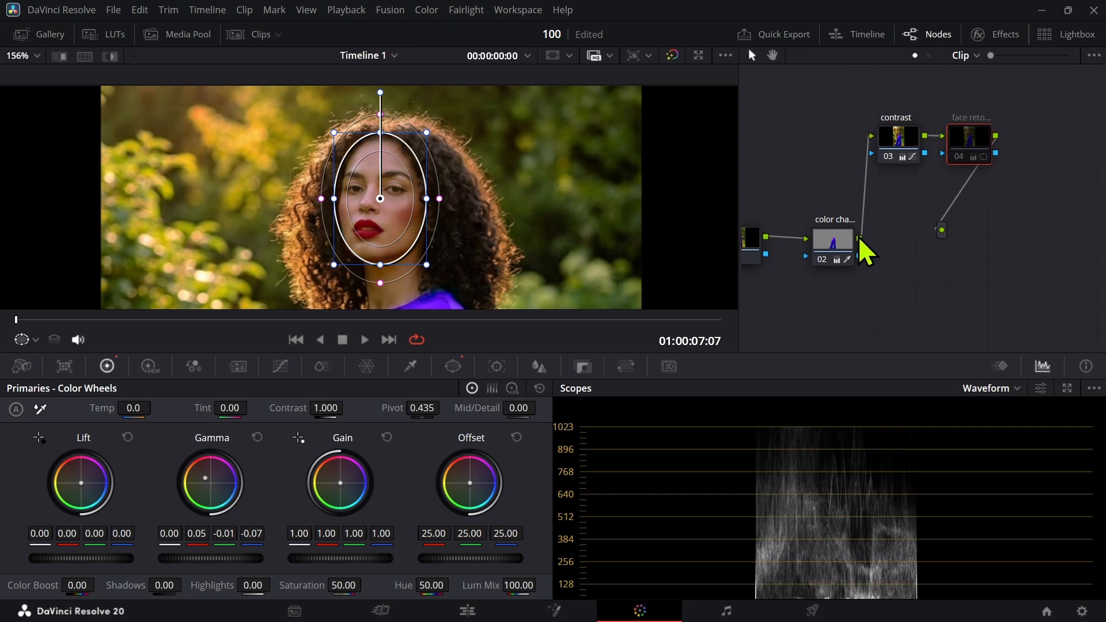
pyautogui.hotkey('ctrl', 'd')
# Examine the face at 267% with the face retouch node disabled and enabled.
pyautogui.scroll(2, 407, 194)
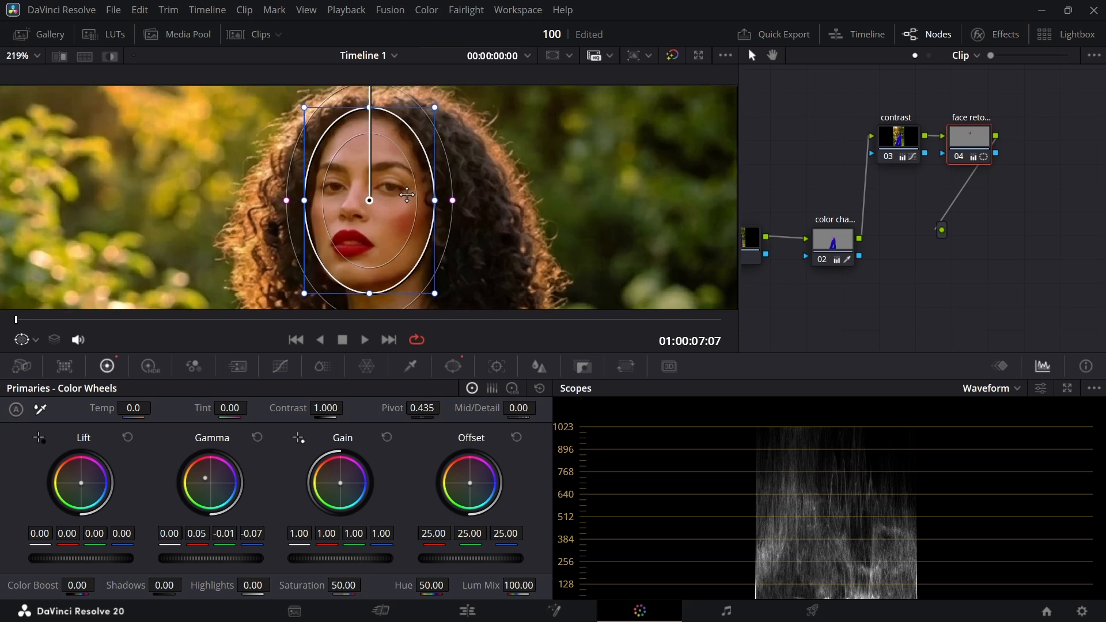
pyautogui.scroll(2, 407, 195)
pyautogui.hotkey('ctrl', 'd')
pyautogui.hotkey('ctrl', 'd')
pyautogui.hotkey('ctrl', 'd')
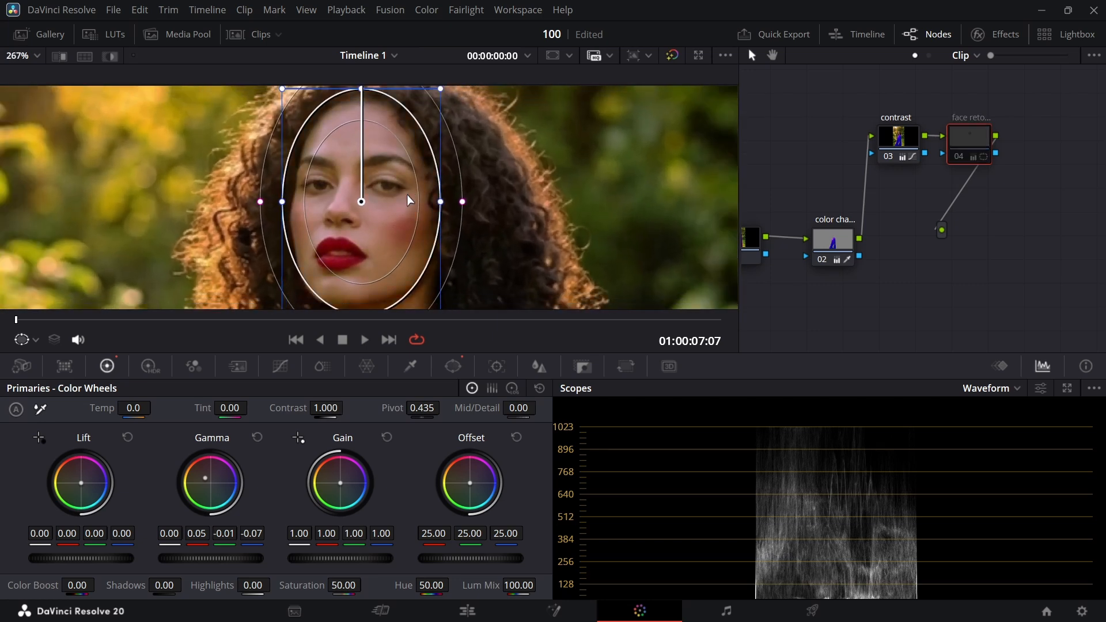
pyautogui.hotkey('ctrl', 'd')
pyautogui.hotkey('ctrl', 'd')
pyautogui.hotkey('ctrl', 'd')
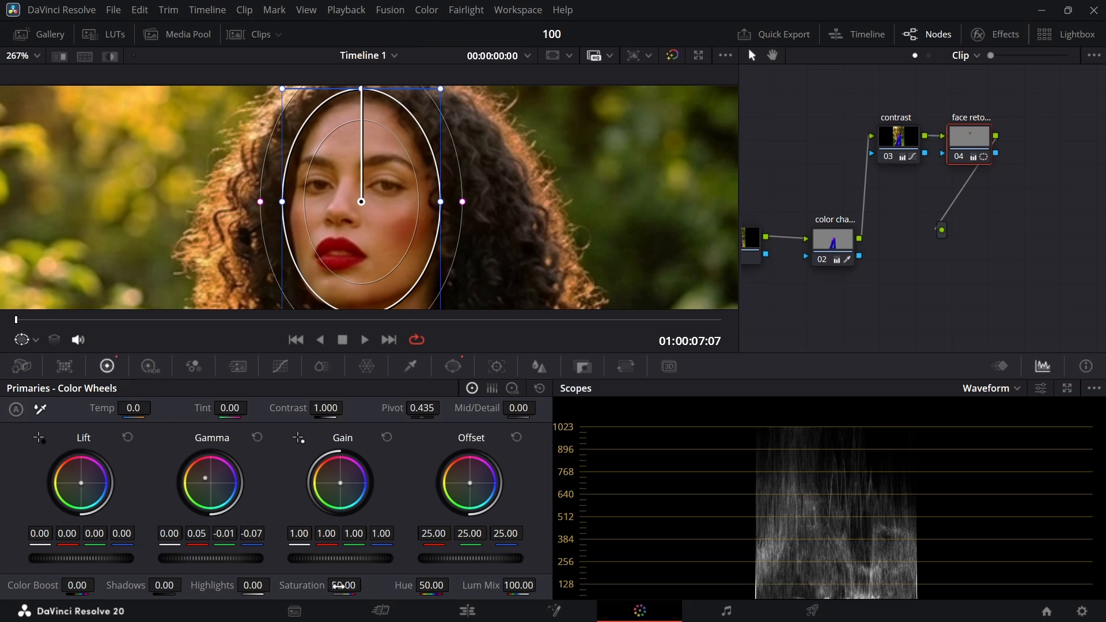
# Shift the face retouch node's Gain to red 0.80, green 1.02 and blue 1.31, and view the face at 141%.
pyautogui.moveTo(349, 495)
pyautogui.mouseDown()
pyautogui.moveTo(376, 509)
pyautogui.moveTo(351, 494)
pyautogui.mouseUp()
pyautogui.scroll(-4, 228, 116)
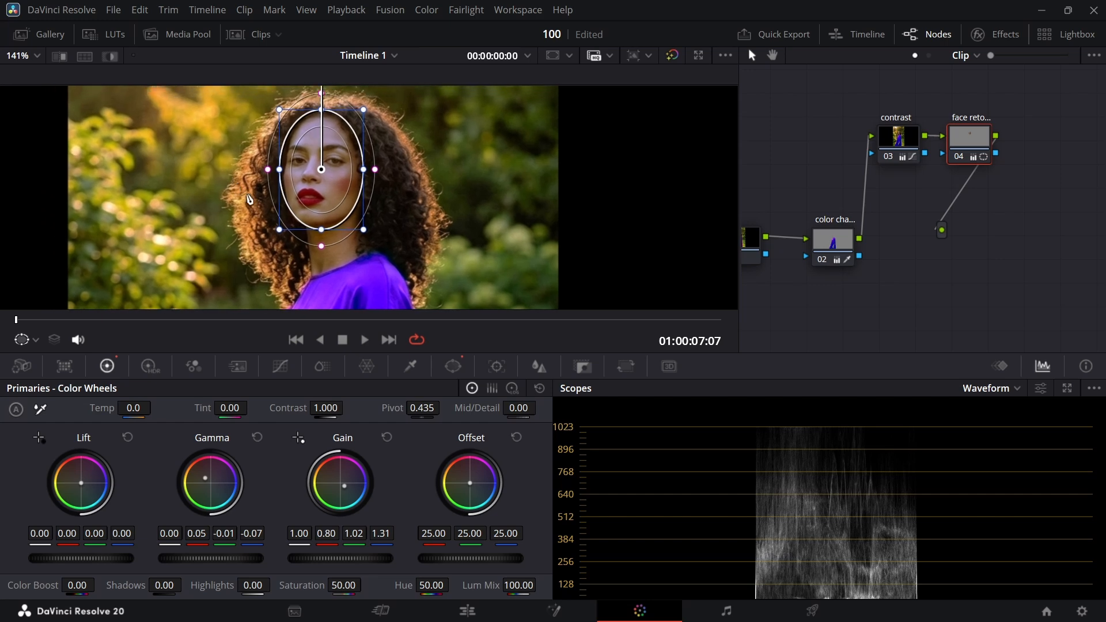
# Invert the face retouch node's circle window so its grade affects everything outside the face.
pyautogui.moveTo(247, 195); pyautogui.dragTo(265, 206)
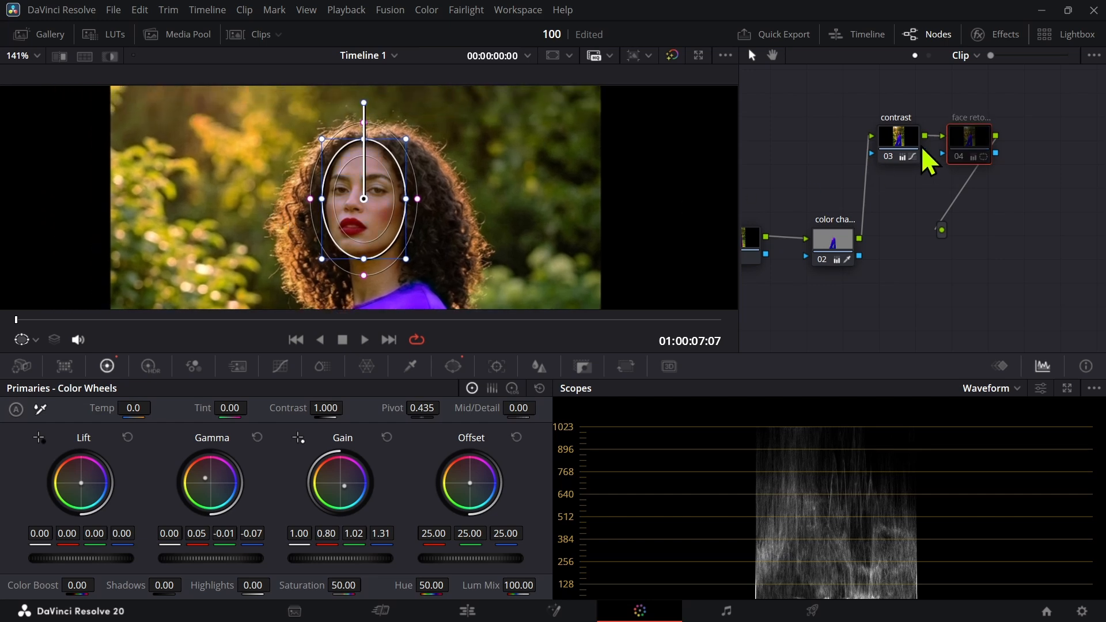
pyautogui.click(453, 367)
pyautogui.click(340, 481)
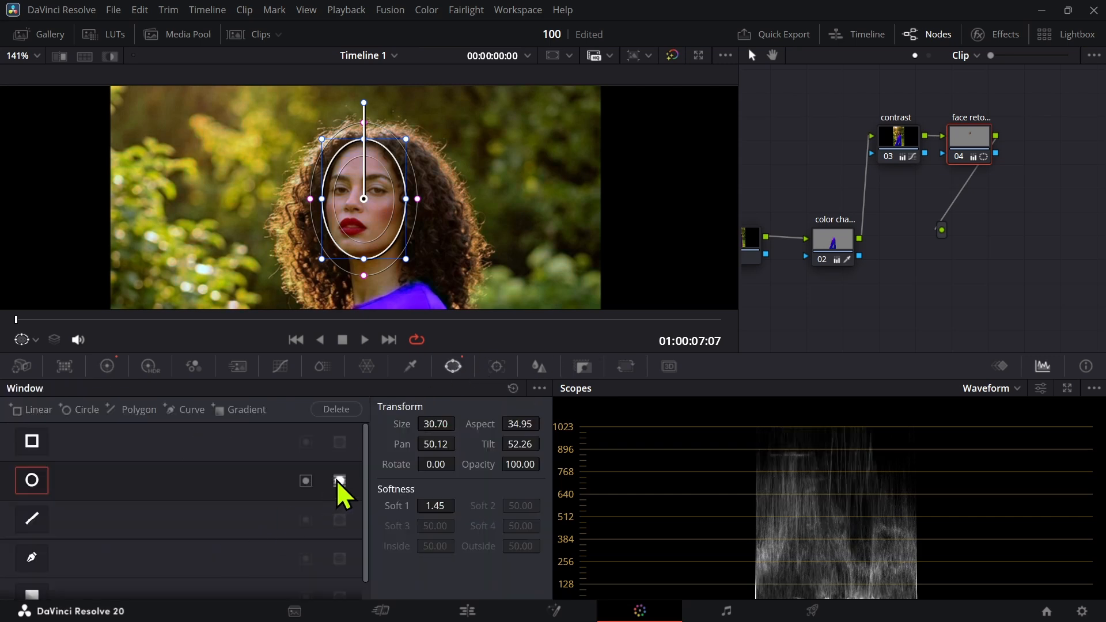
pyautogui.scroll(-5, 334, 204)
pyautogui.scroll(-2, 332, 205)
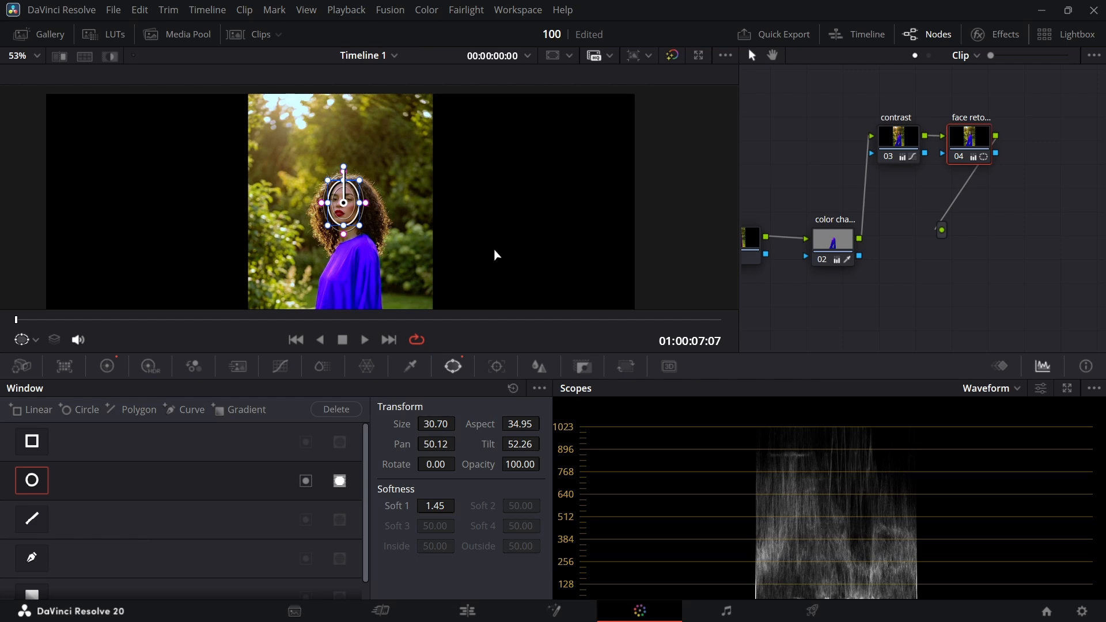
# Compare the whole portrait with the face retouch node disabled and enabled.
pyautogui.hotkey('ctrl', 'd')
pyautogui.hotkey('ctrl', 'd')
pyautogui.hotkey('ctrl', 'd')
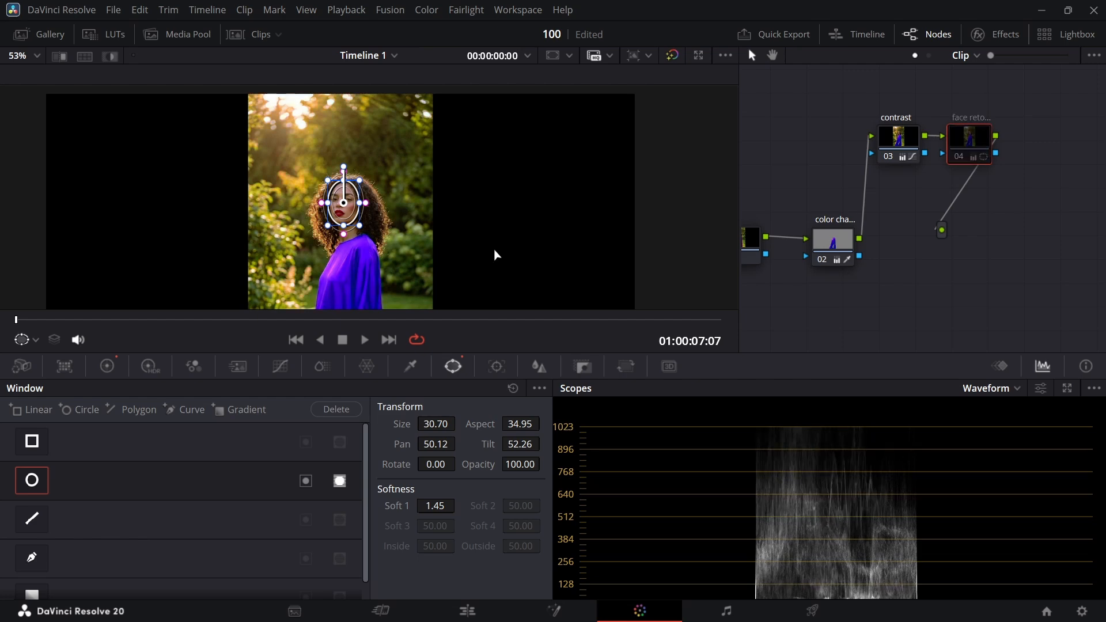
pyautogui.hotkey('ctrl', 'd')
pyautogui.hotkey('ctrl', 'd')
pyautogui.hotkey('ctrl', 'd')
pyautogui.hotkey('ctrl', 'd')
pyautogui.hotkey('ctrl', 'd')
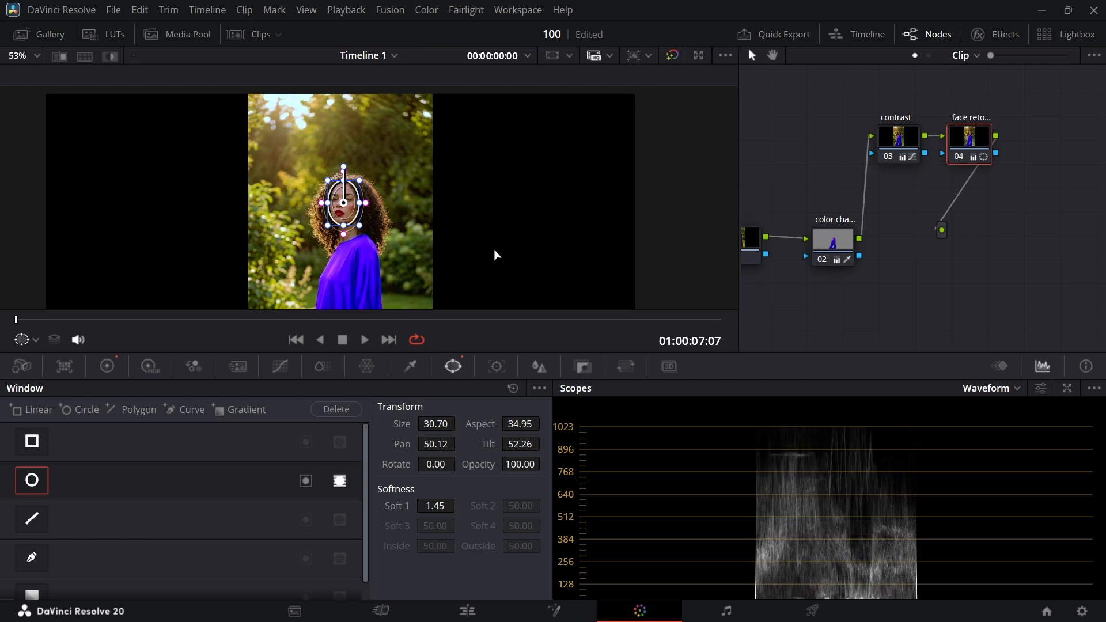
pyautogui.hotkey('ctrl', 'd')
pyautogui.hotkey('ctrl', 'd')
pyautogui.hotkey('ctrl', 'd')
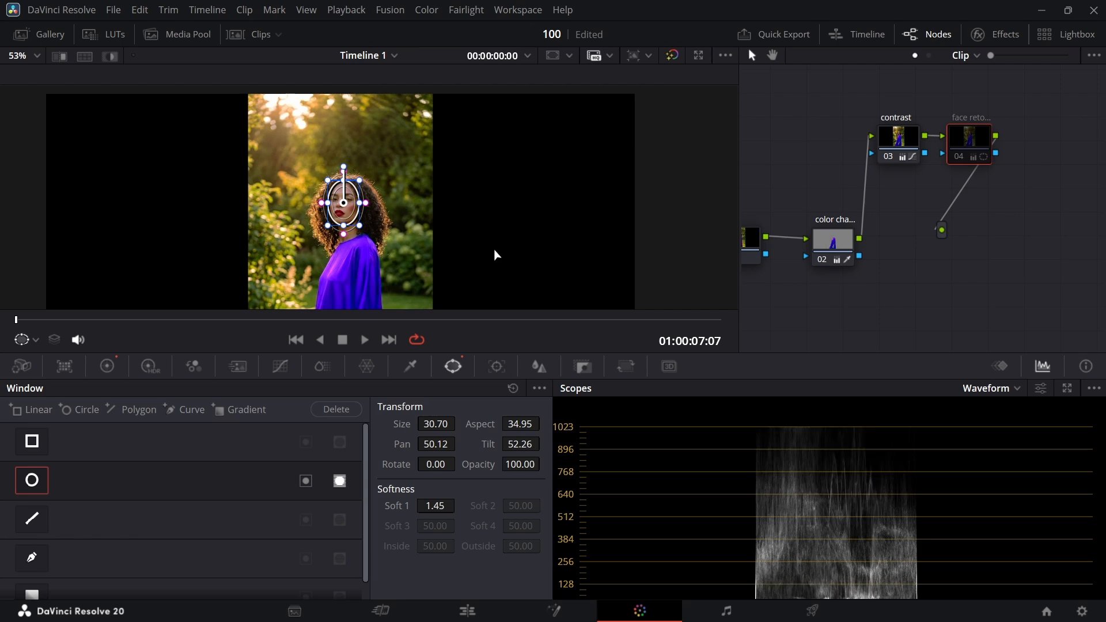
pyautogui.hotkey('ctrl', 'd')
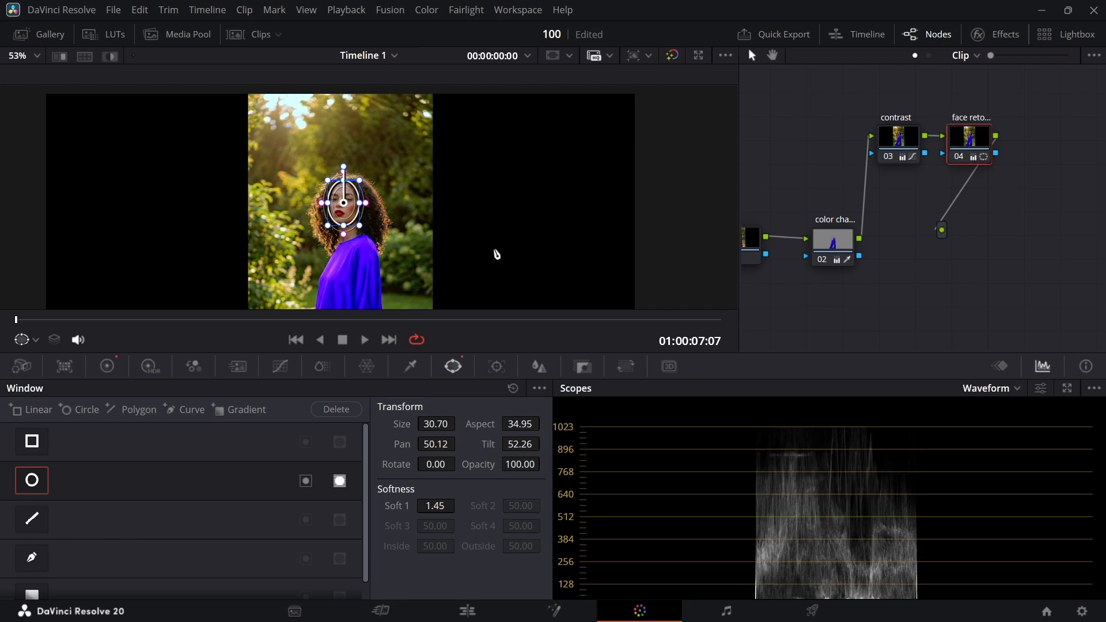
# Track the face retouch window forward from the first frame through the whole clip with Cloud Tracker.
pyautogui.scroll(2, 357, 226)
pyautogui.scroll(2, 358, 226)
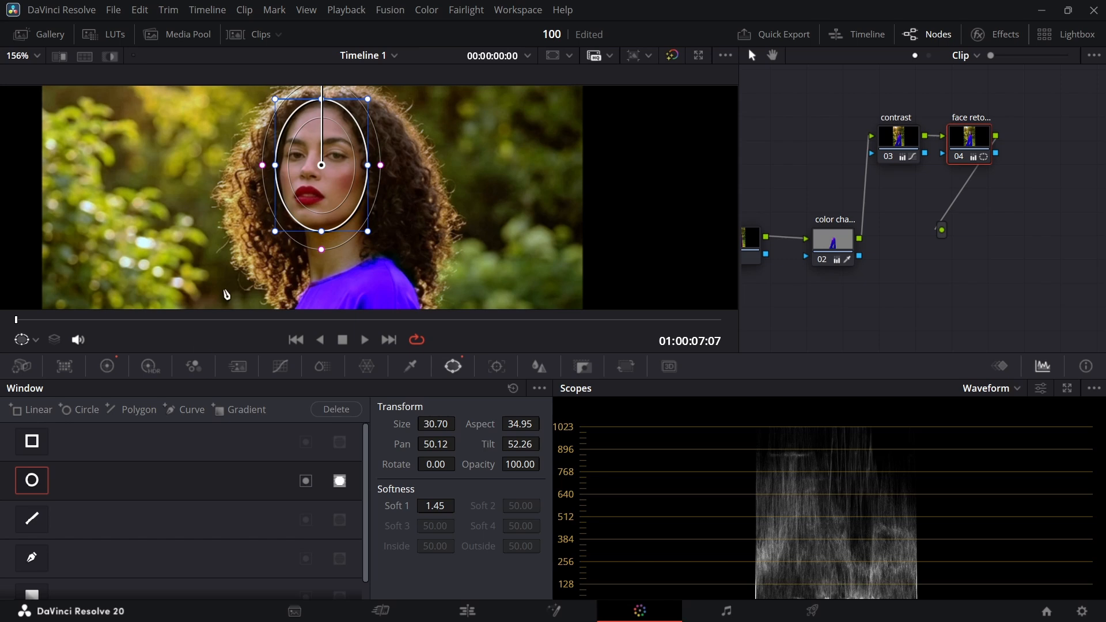
pyautogui.click(504, 372)
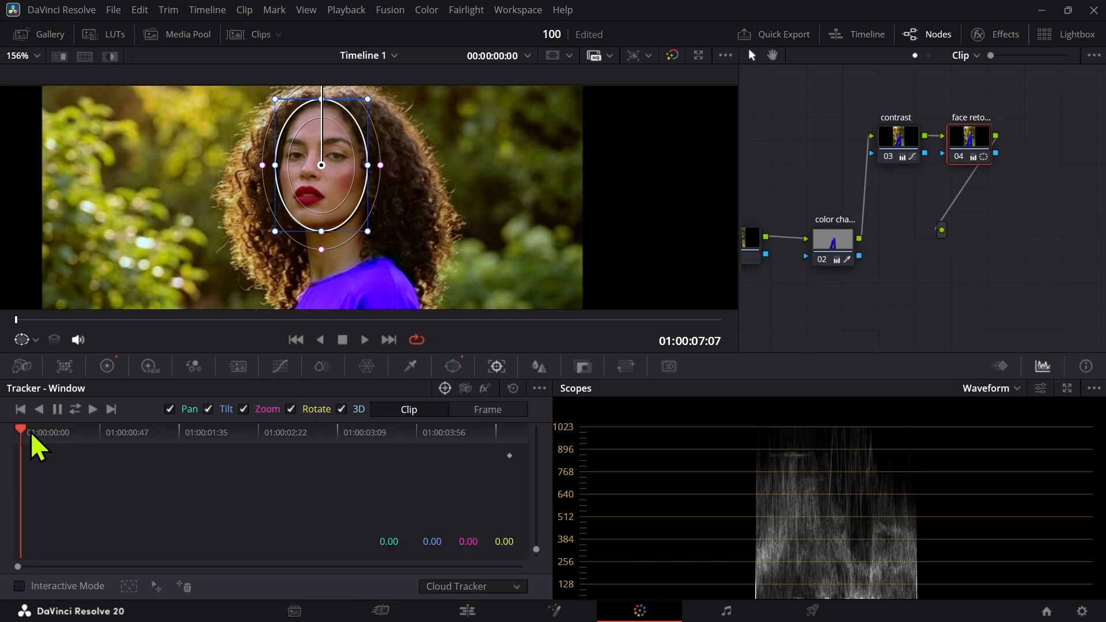
pyautogui.click(325, 461)
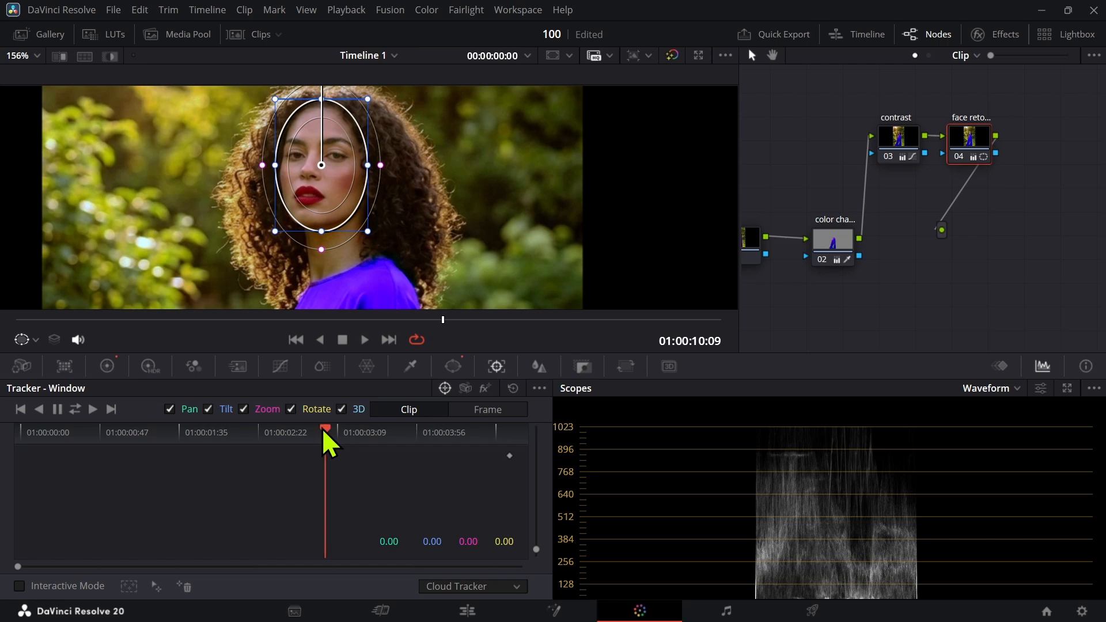
pyautogui.click(15, 443)
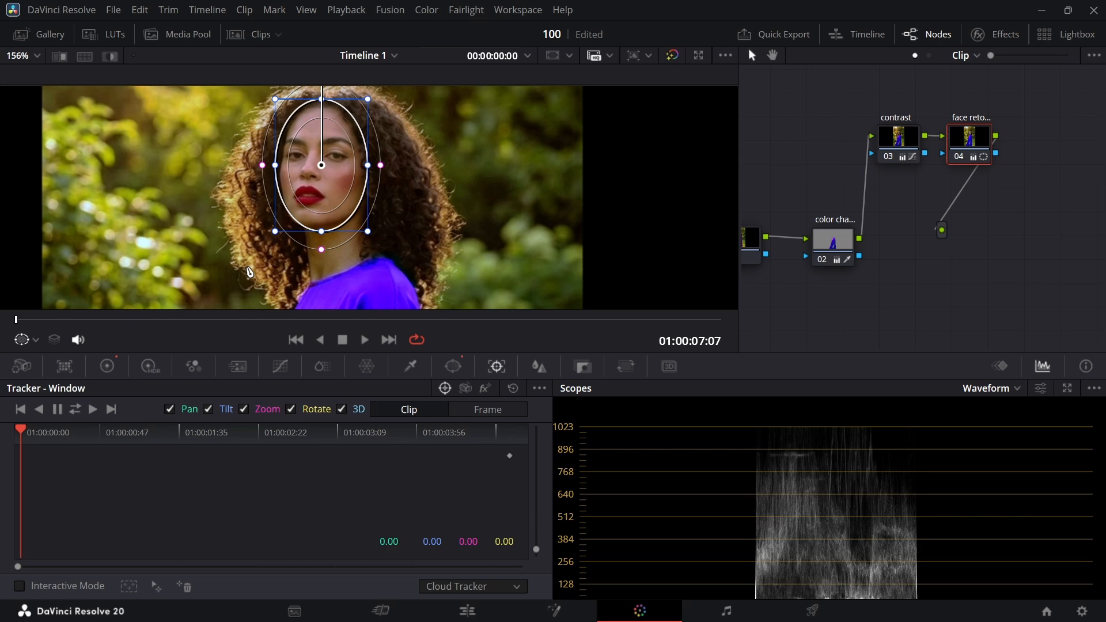
pyautogui.click(93, 409)
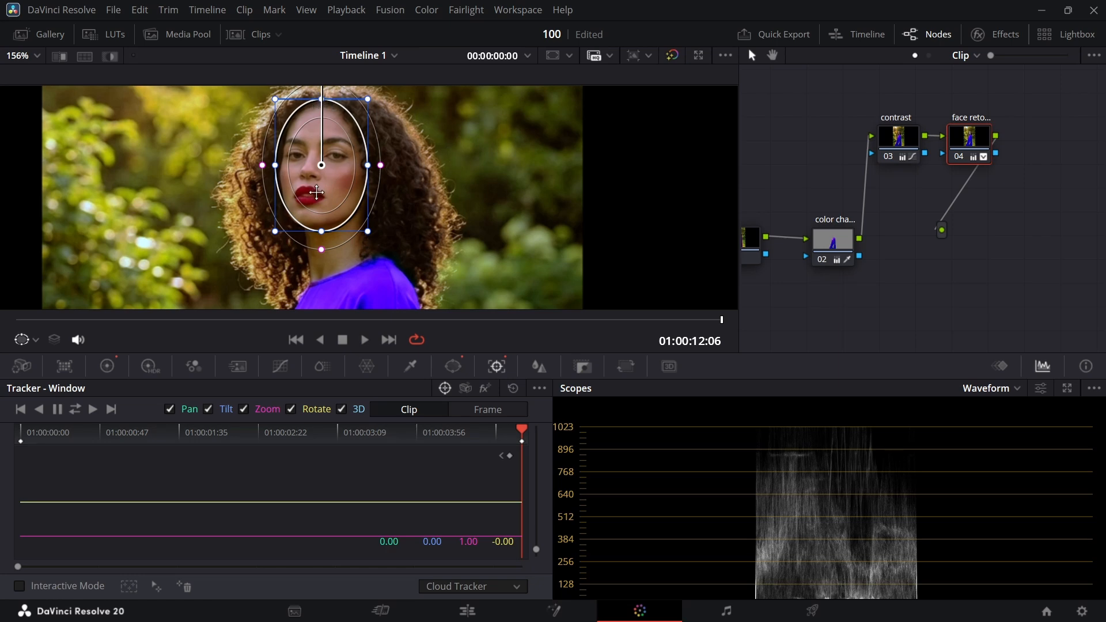
# Add a serial node after the face retouch node and label it blur.
pyautogui.scroll(-3, 459, 272)
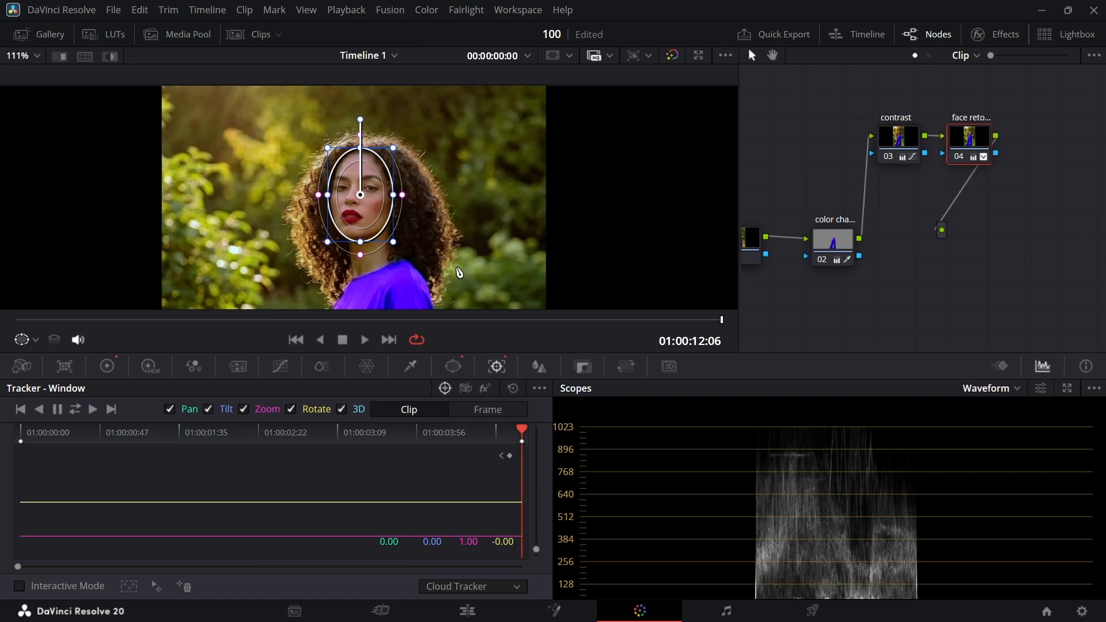
pyautogui.scroll(1, 459, 273)
pyautogui.scroll(-2, 407, 288)
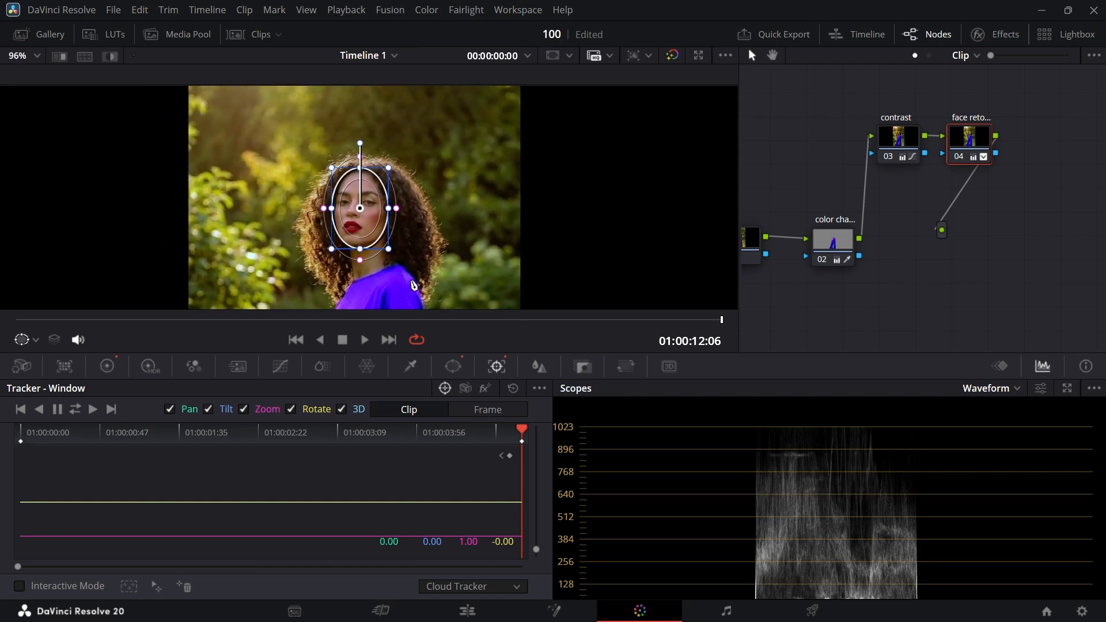
pyautogui.scroll(-1, 414, 284)
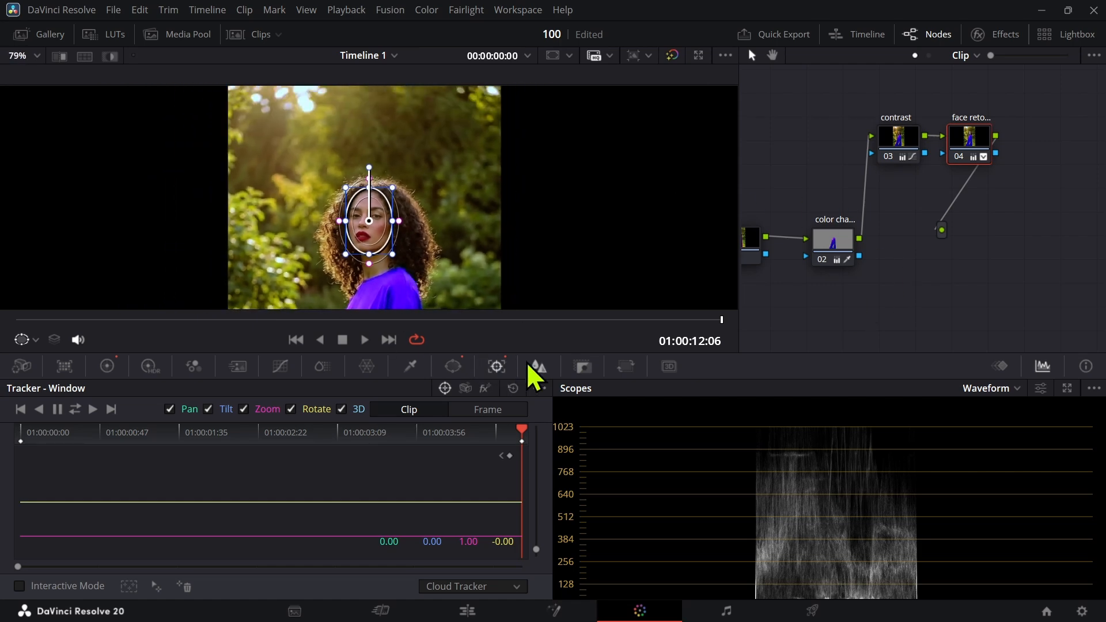
pyautogui.hotkey('alt', 's')
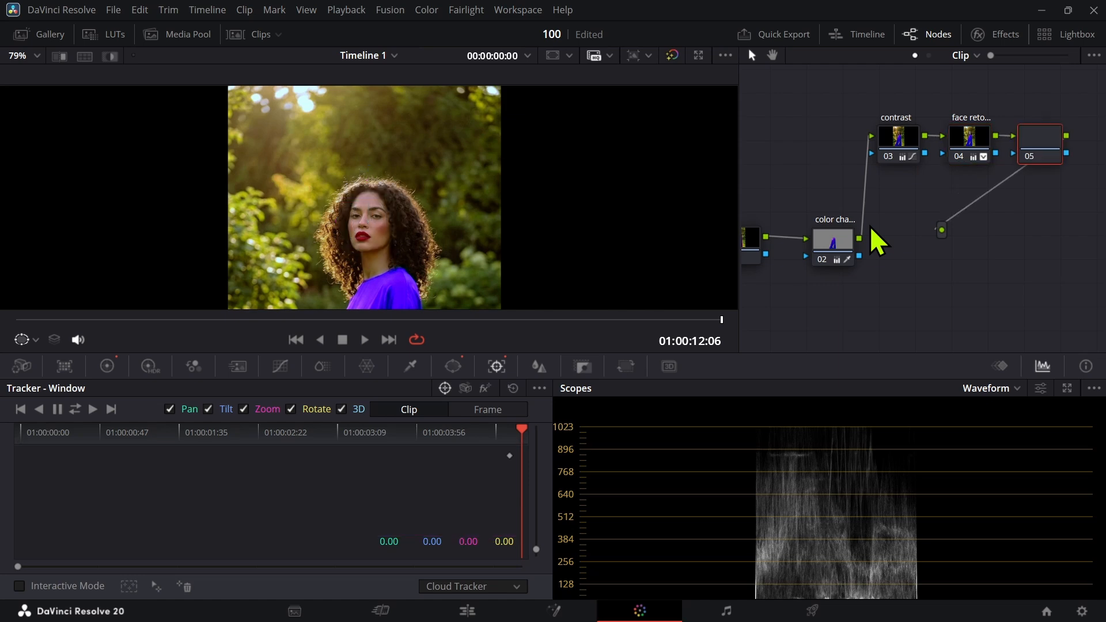
pyautogui.rightClick(1038, 137)
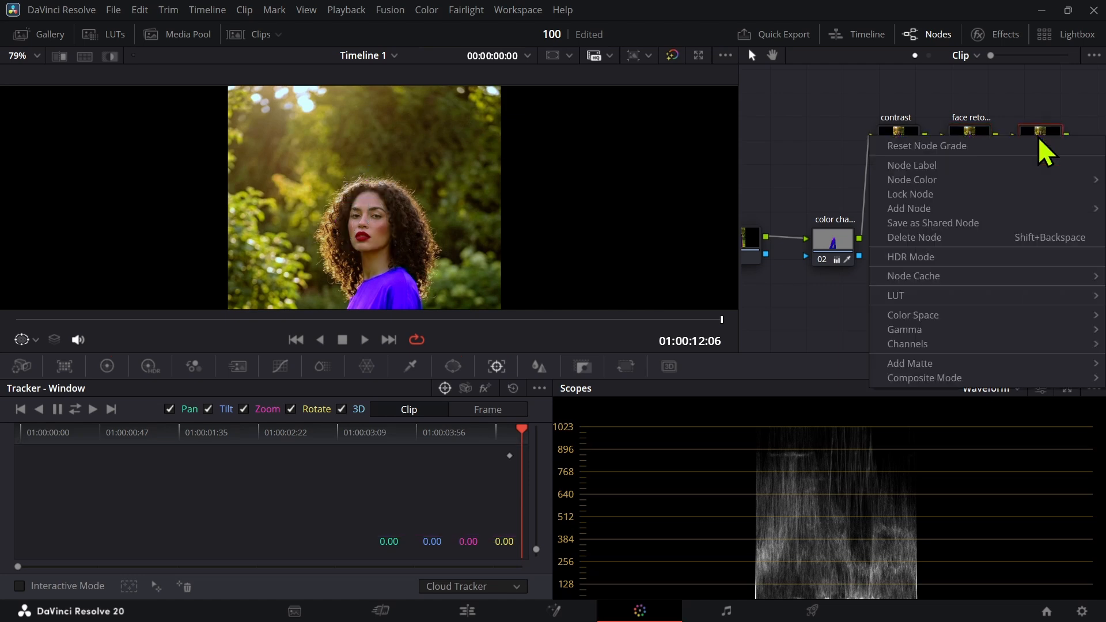
pyautogui.click(955, 168)
pyautogui.write('blur')
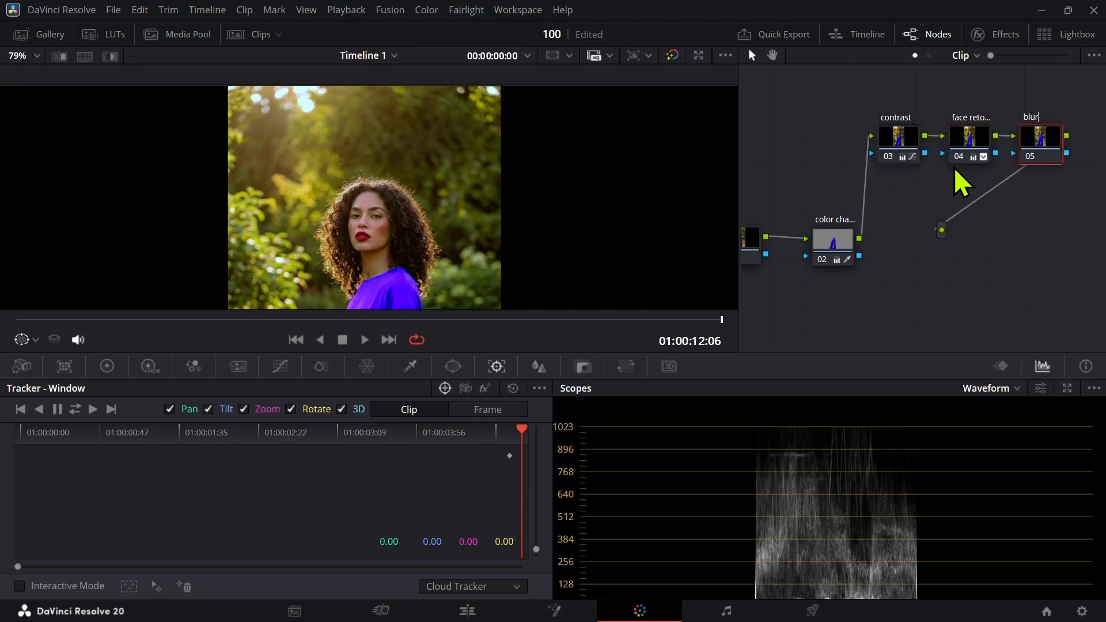
pyautogui.press('Return')
# Fit an inverted circle window around the woman on the blur node with Size 33.88, Aspect 19.65, Tilt 48.16 and Soft 1 of 4.83.
pyautogui.scroll(-5, 400, 142)
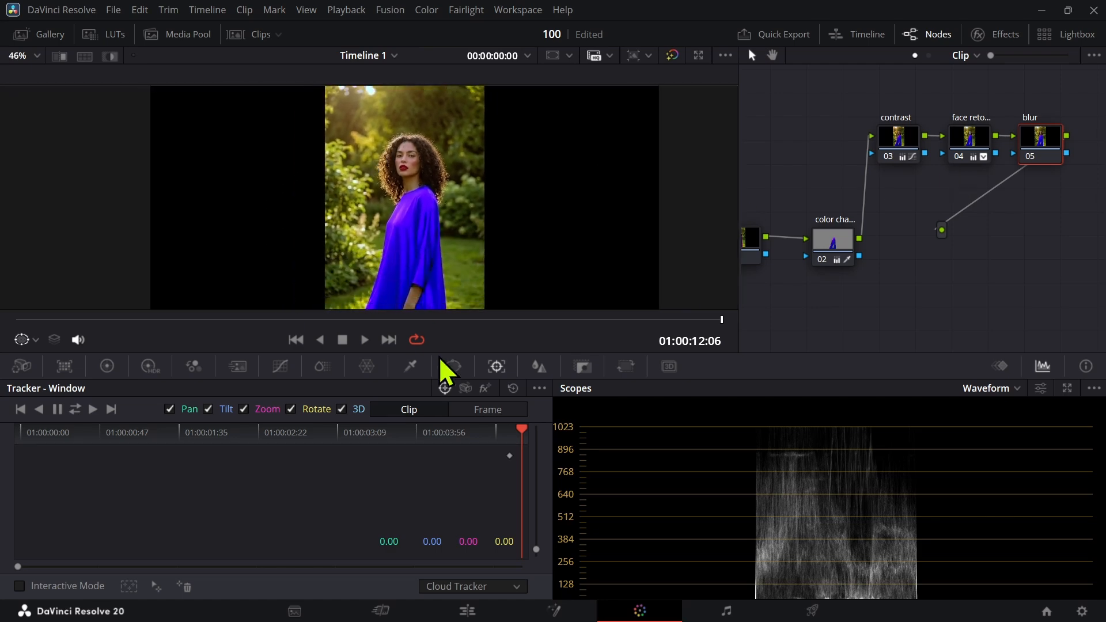
pyautogui.scroll(-3, 399, 225)
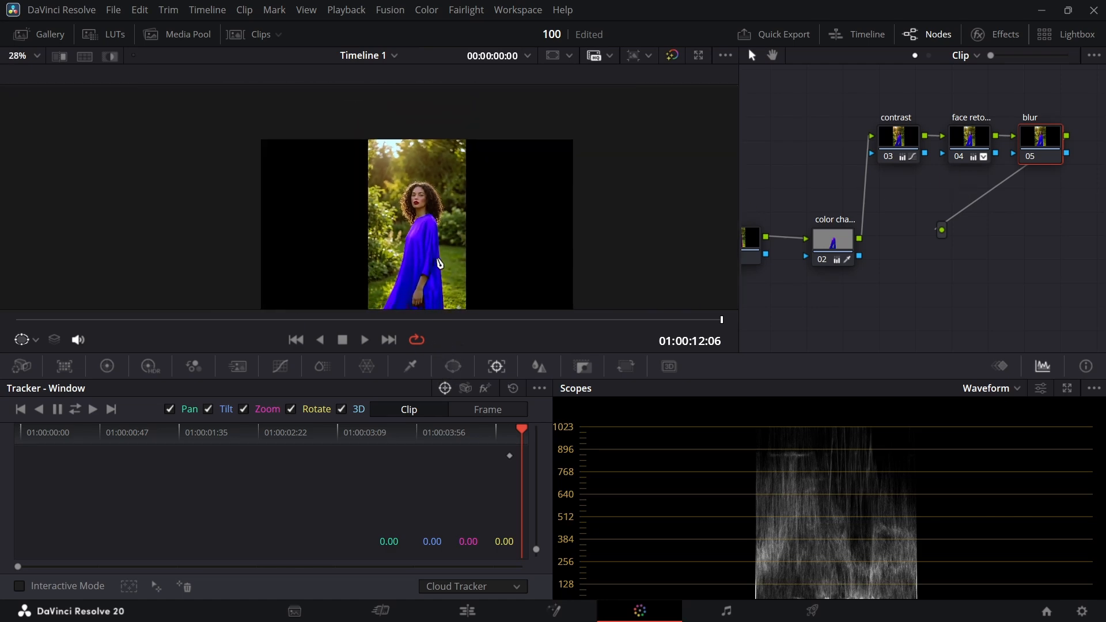
pyautogui.moveTo(397, 220); pyautogui.dragTo(385, 209)
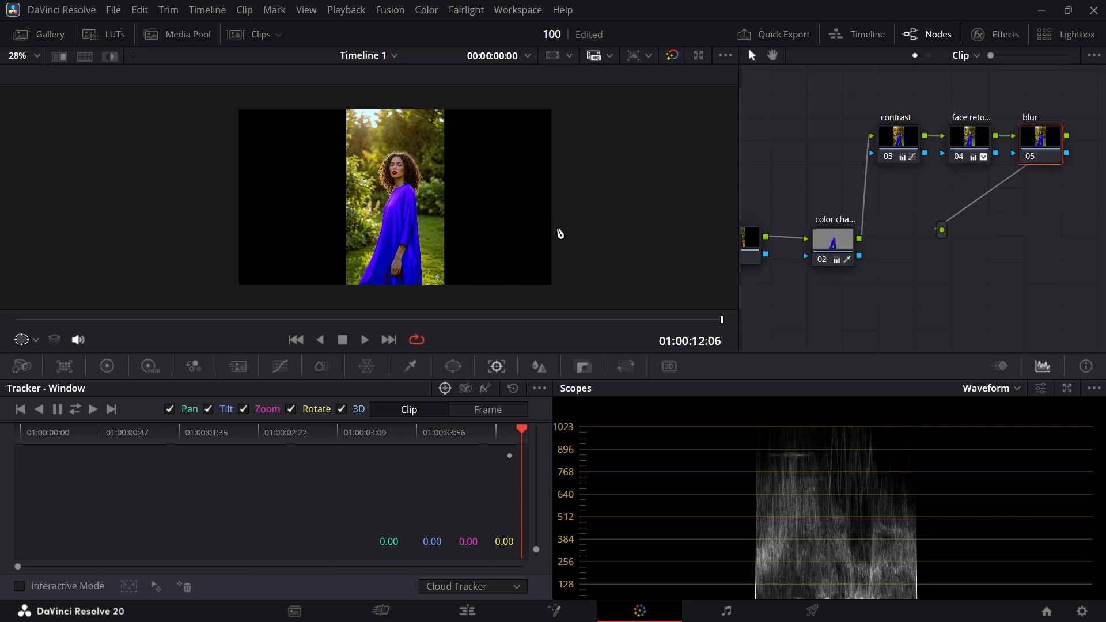
pyautogui.click(453, 367)
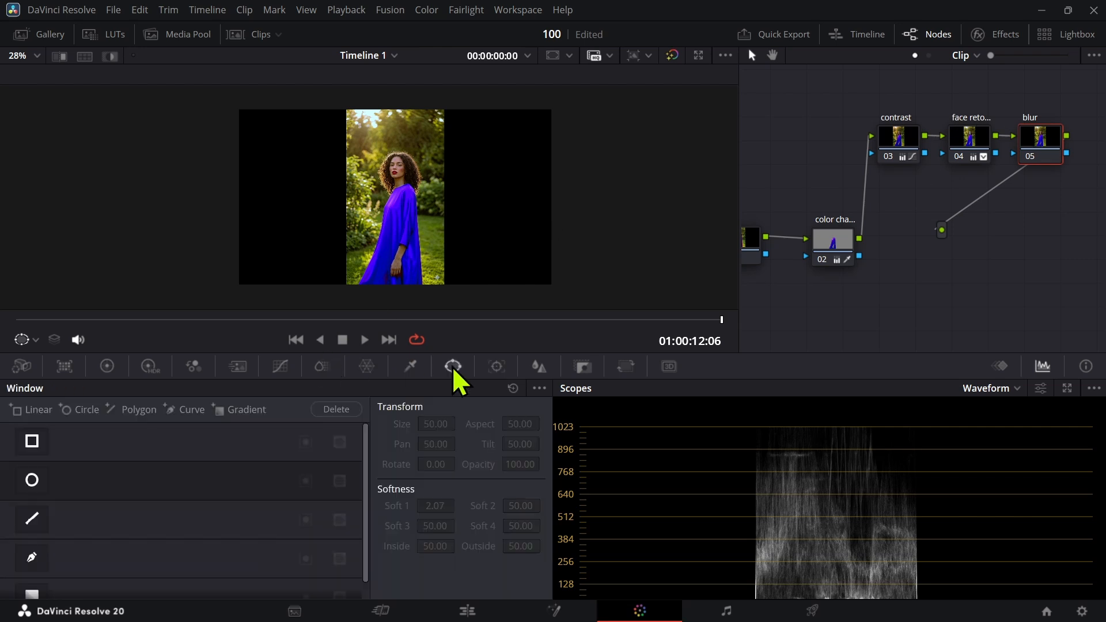
pyautogui.click(41, 478)
pyautogui.moveTo(397, 250); pyautogui.dragTo(397, 281)
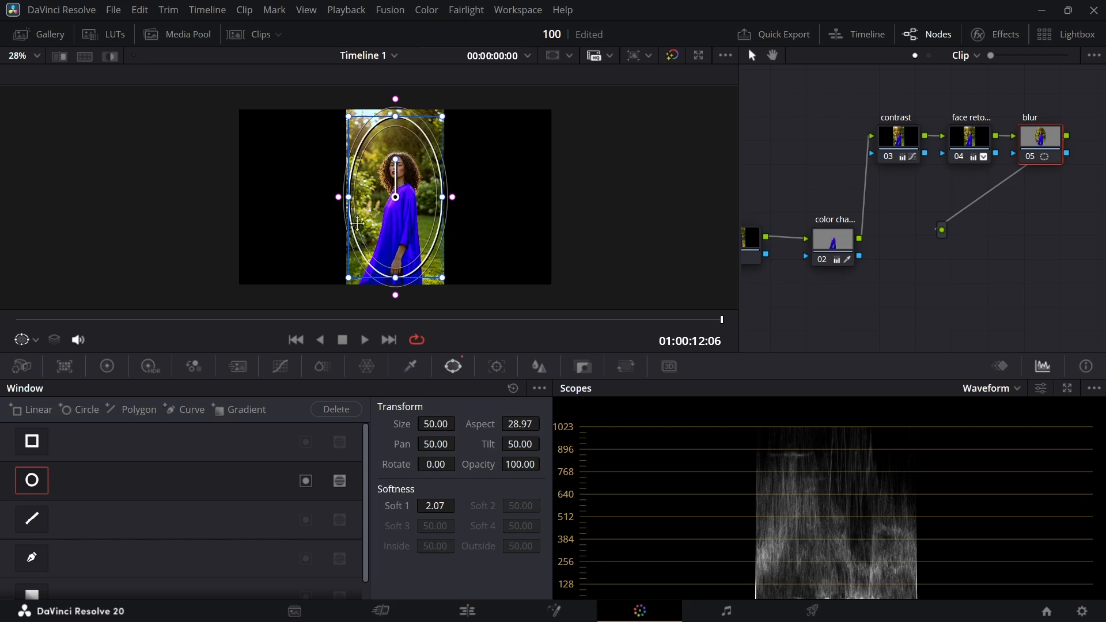
pyautogui.moveTo(348, 198); pyautogui.dragTo(437, 225)
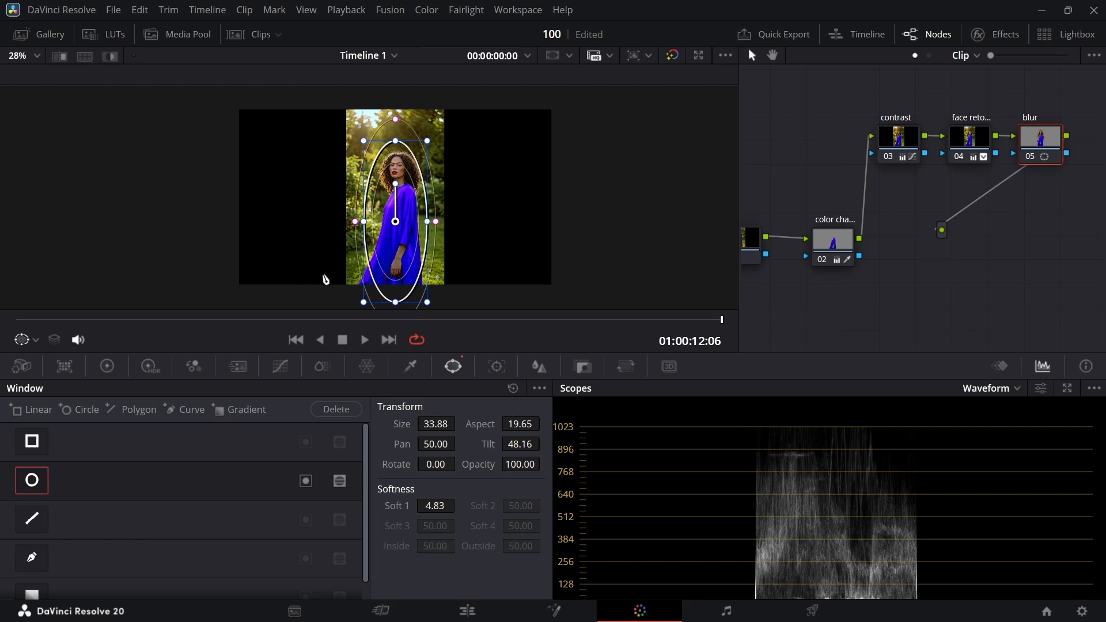
pyautogui.click(340, 481)
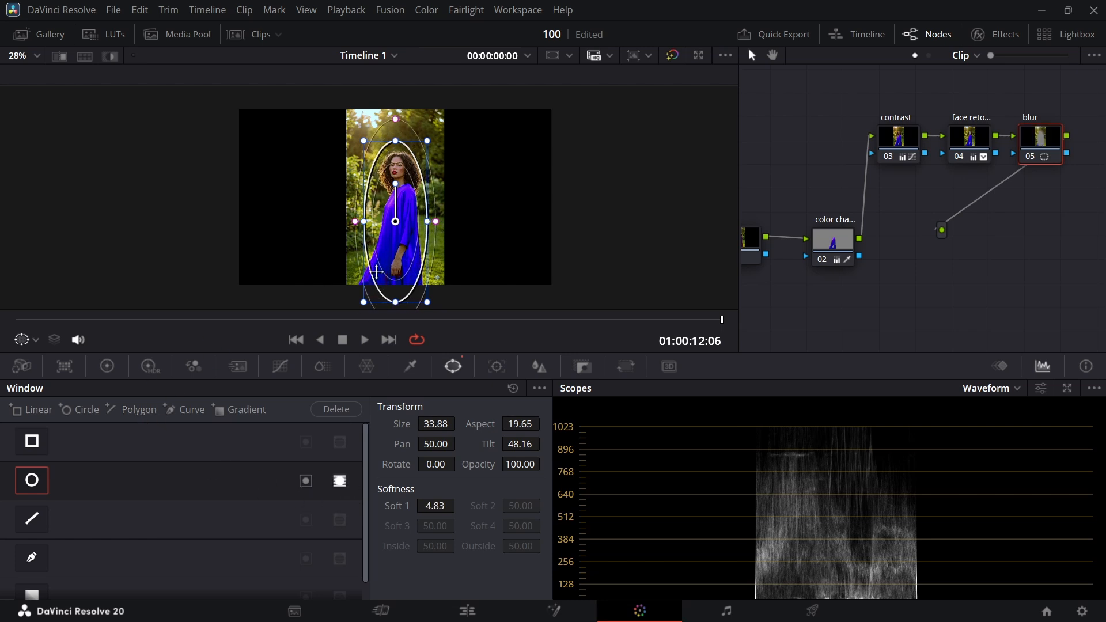
# Blur the background outside the window with a Radius of 0.66 on red, green and blue.
pyautogui.scroll(5, 382, 231)
pyautogui.scroll(-2, 383, 231)
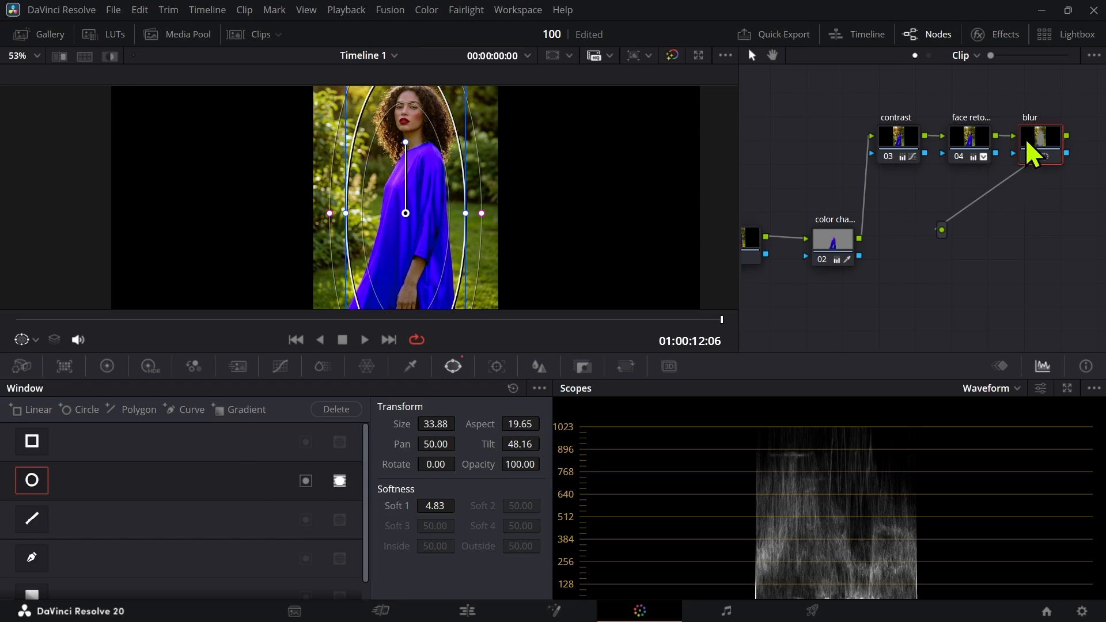
pyautogui.click(539, 367)
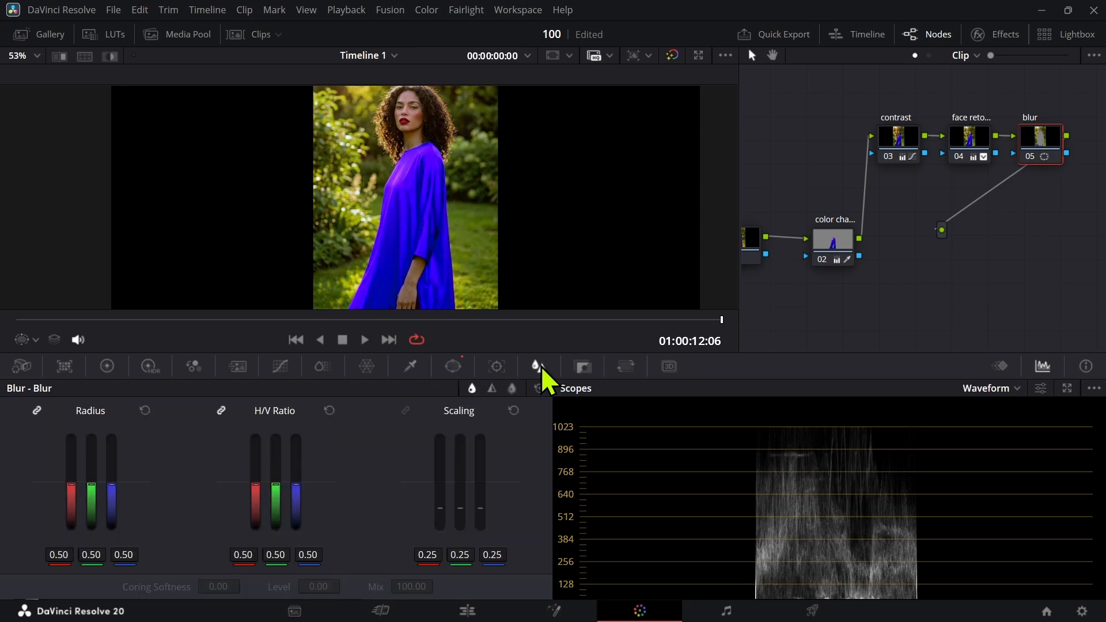
pyautogui.moveTo(90, 487)
pyautogui.mouseDown()
pyautogui.moveTo(91, 445)
pyautogui.moveTo(91, 470)
pyautogui.mouseUp()
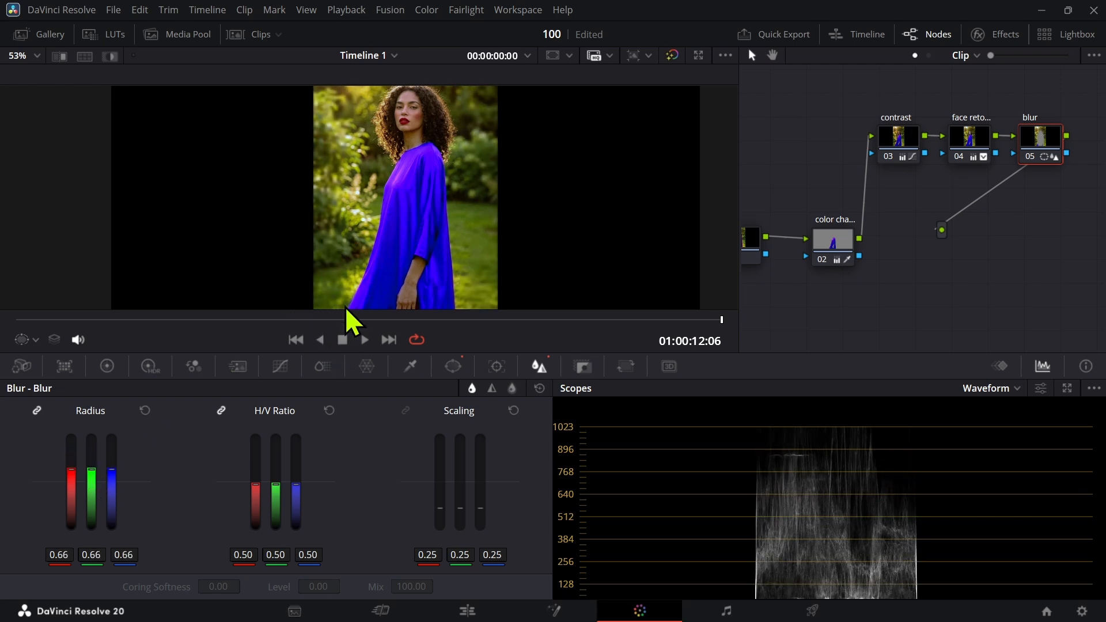
# Examine the background blur up close with the blur node disabled and enabled.
pyautogui.scroll(5, 395, 231)
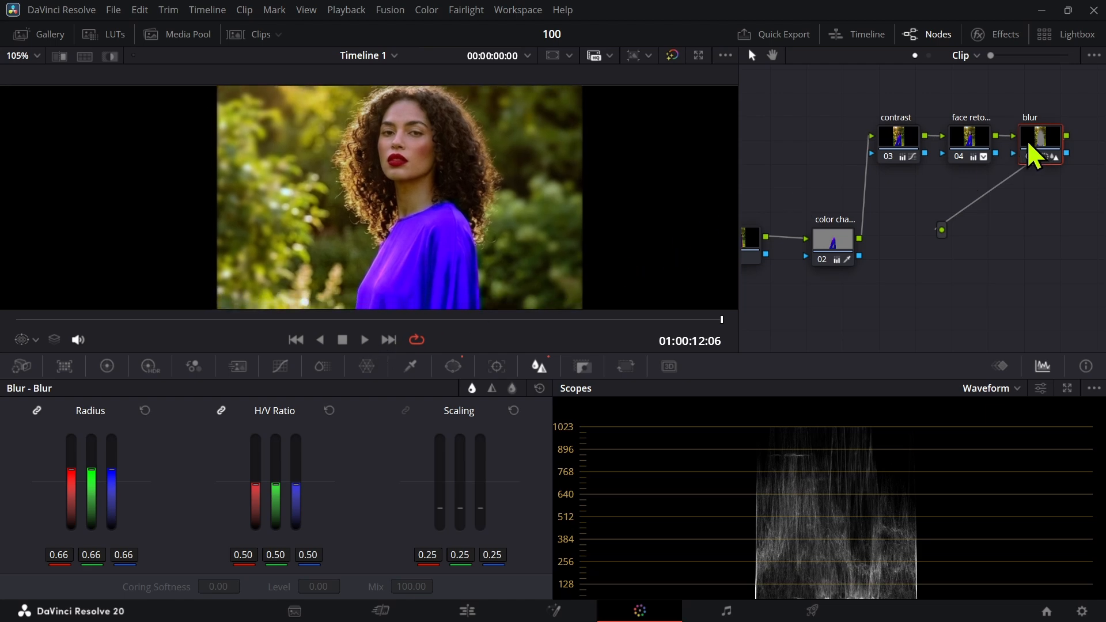
pyautogui.hotkey('ctrl', 'd')
pyautogui.hotkey('ctrl', 'd')
pyautogui.hotkey('ctrl', 'd')
pyautogui.hotkey('ctrl', 'd')
pyautogui.scroll(-5, 468, 176)
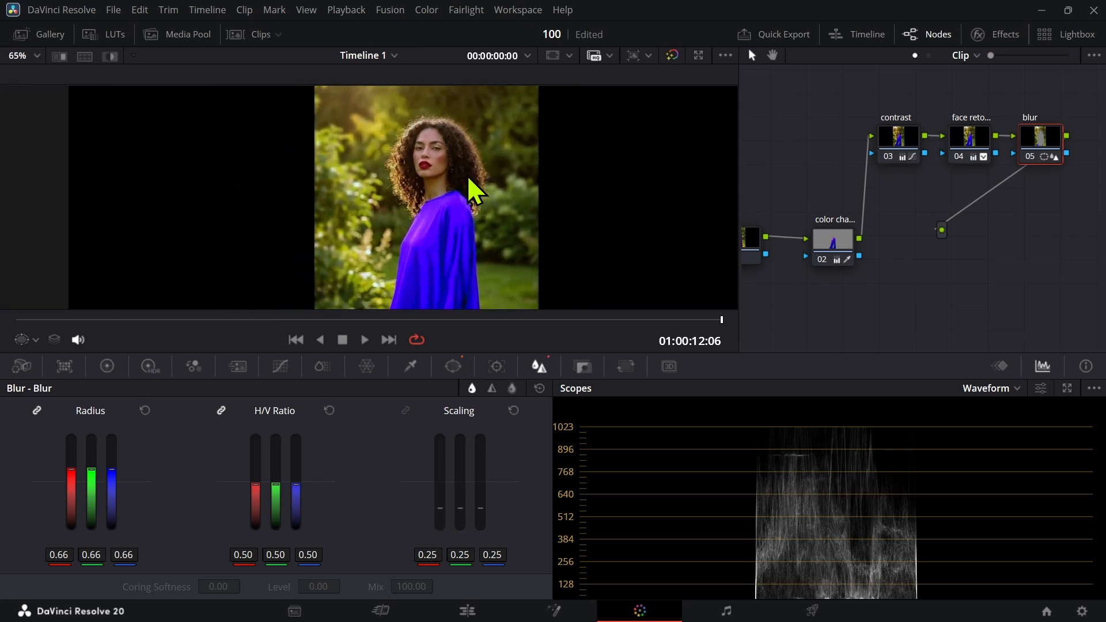
# Increase the blur window's Soft 1 to 8.46 and compare the picture with the blur node disabled and enabled.
pyautogui.click(453, 367)
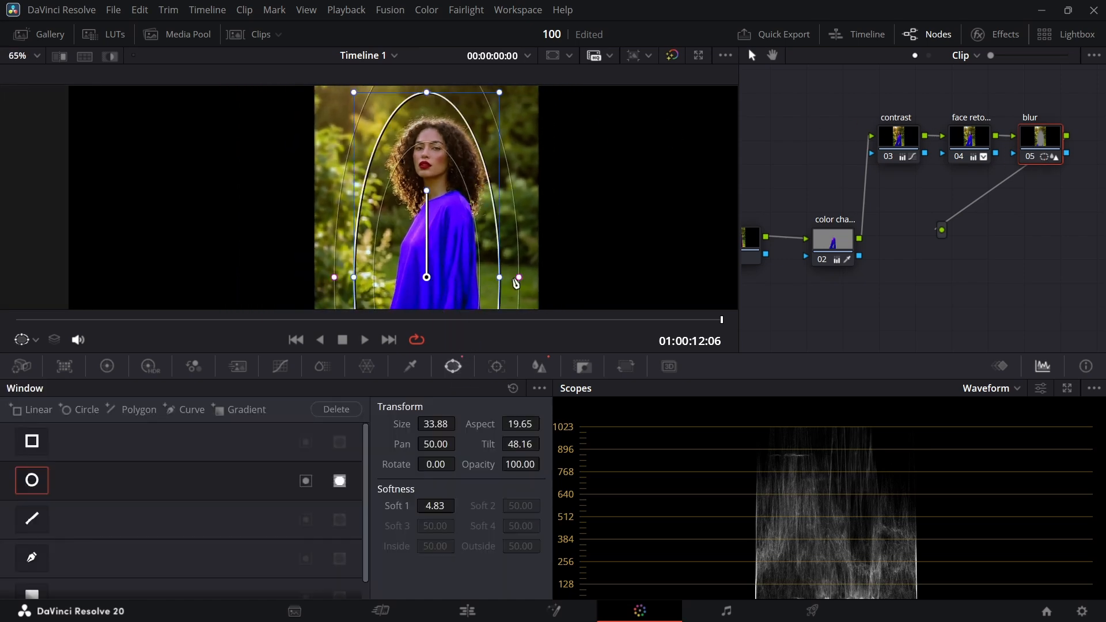
pyautogui.moveTo(521, 281)
pyautogui.mouseDown()
pyautogui.moveTo(504, 282)
pyautogui.moveTo(544, 286)
pyautogui.moveTo(536, 289)
pyautogui.mouseUp()
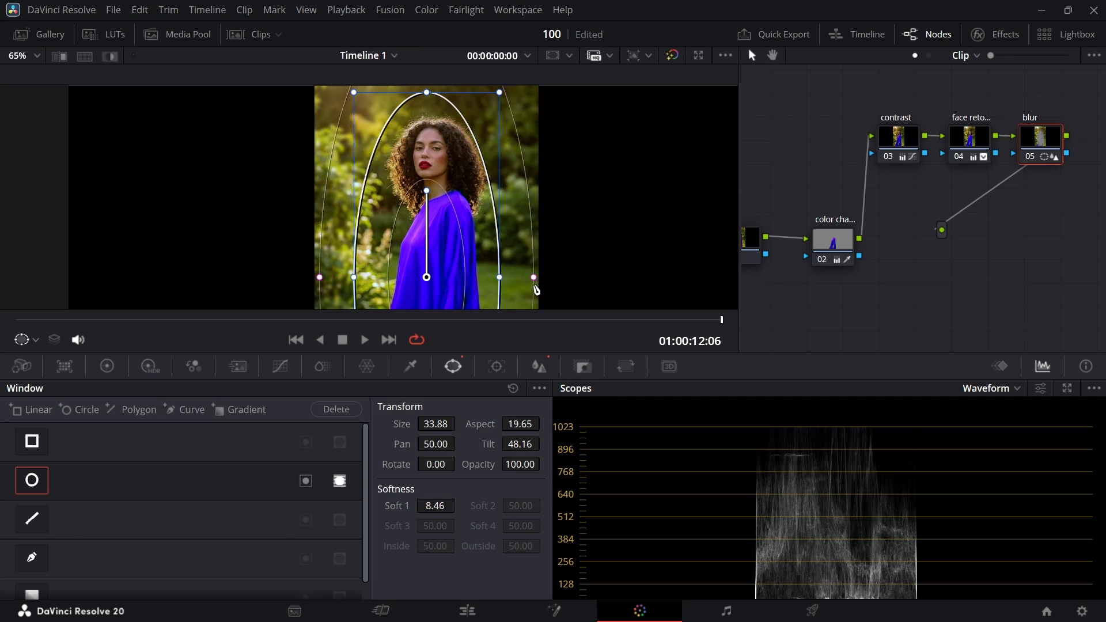
pyautogui.hotkey('ctrl', 'd')
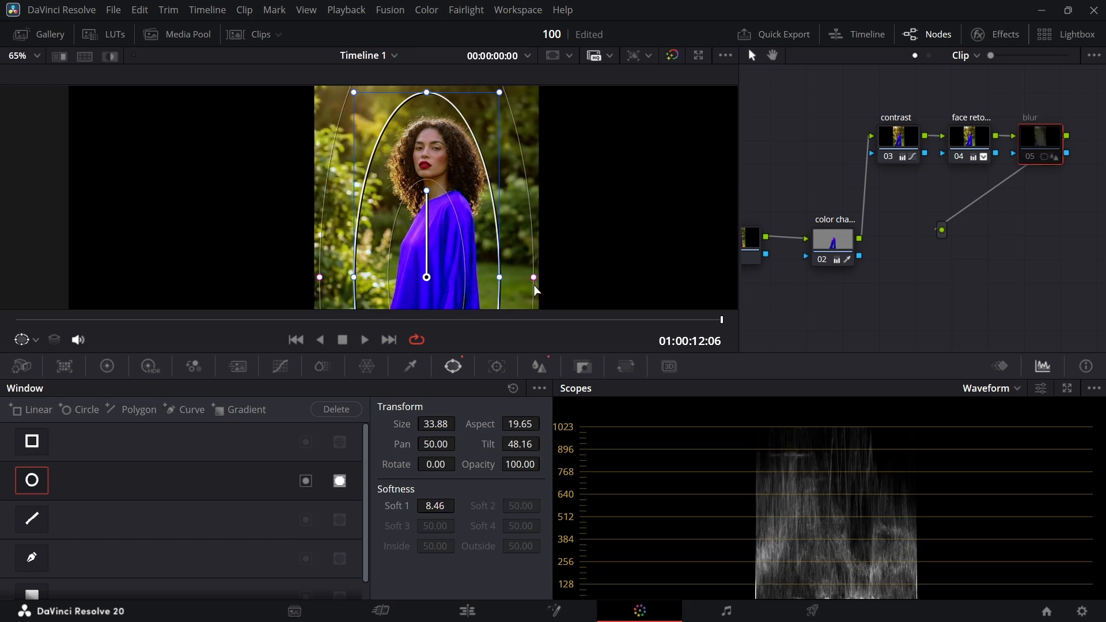
pyautogui.hotkey('ctrl', 'd')
pyautogui.hotkey('ctrl', 'd')
pyautogui.hotkey('ctrl', 'd')
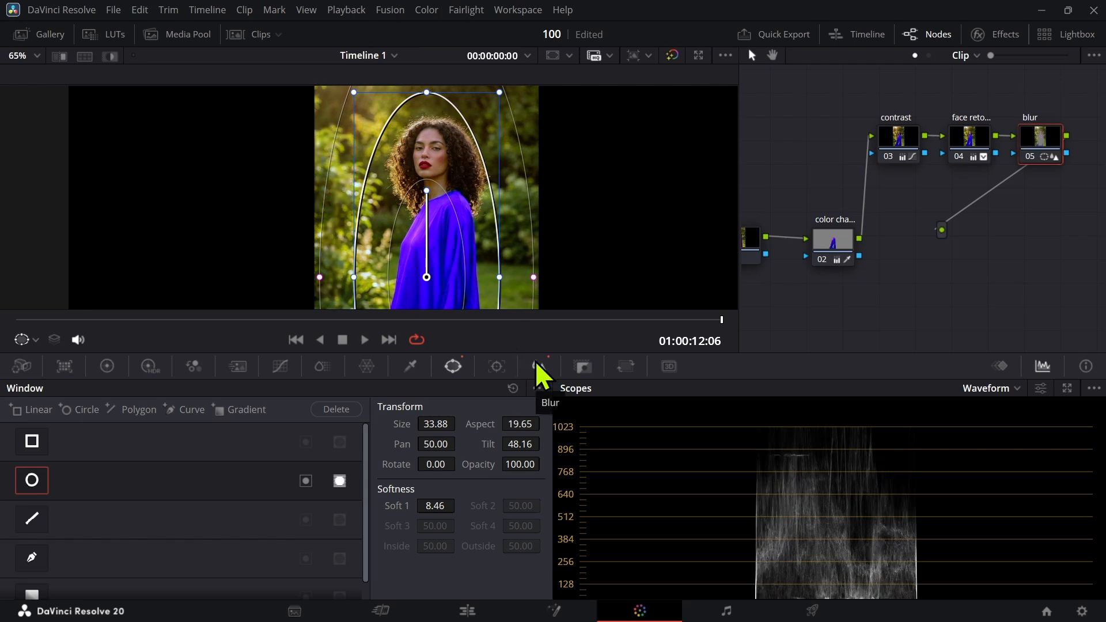
# Review the color change node's wheels and qualifier, add a serial node after it, and label the new node "balance".
pyautogui.click(825, 244)
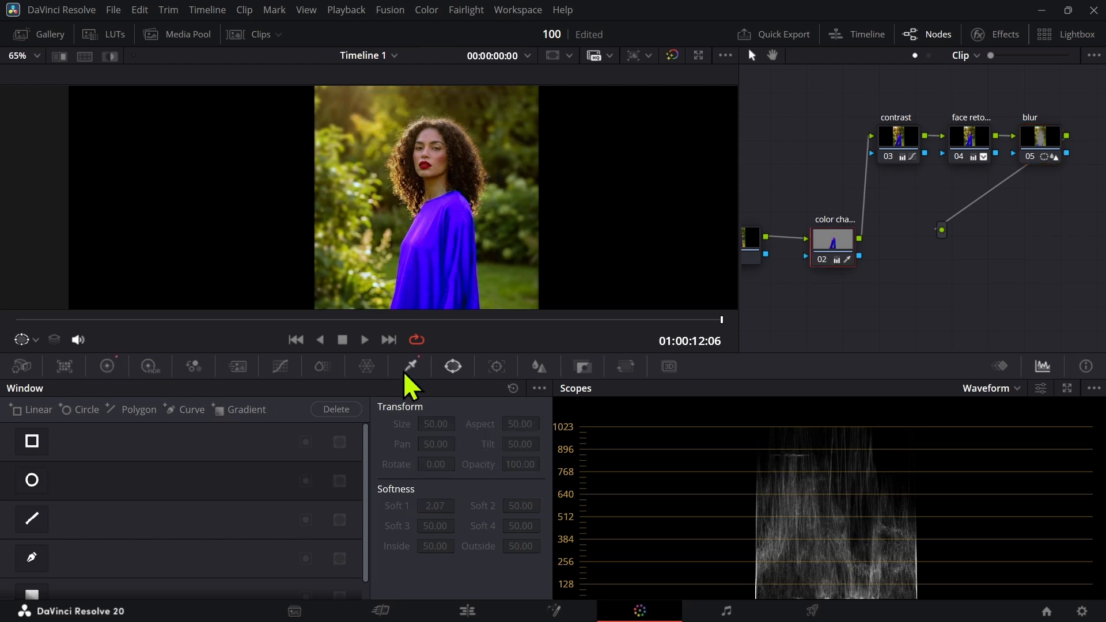
pyautogui.click(107, 366)
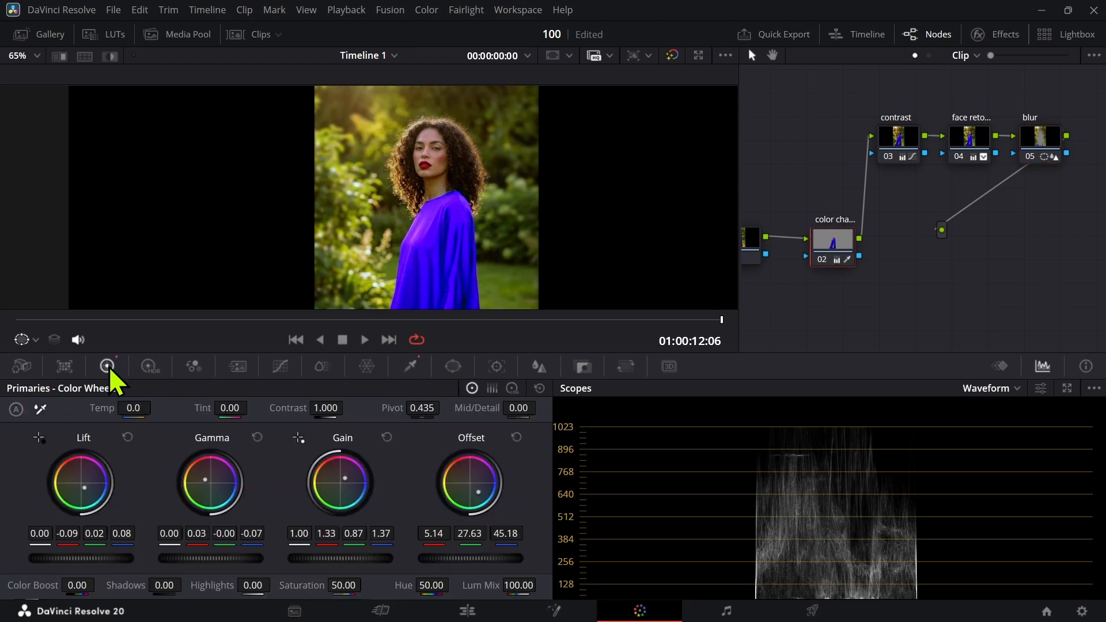
pyautogui.click(410, 366)
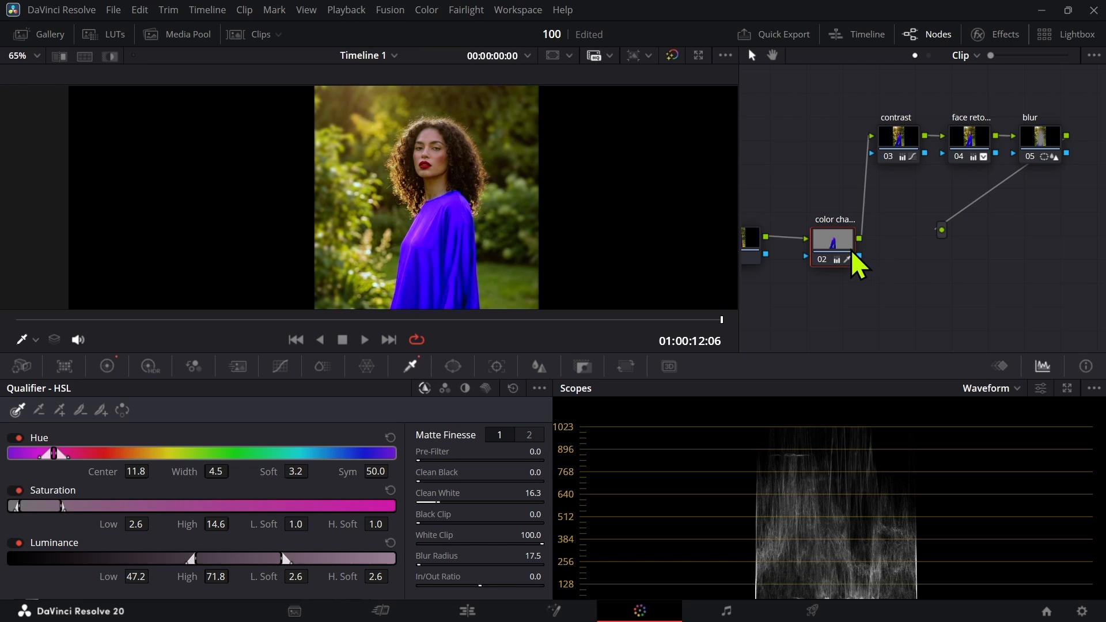
pyautogui.moveTo(905, 208); pyautogui.dragTo(877, 187)
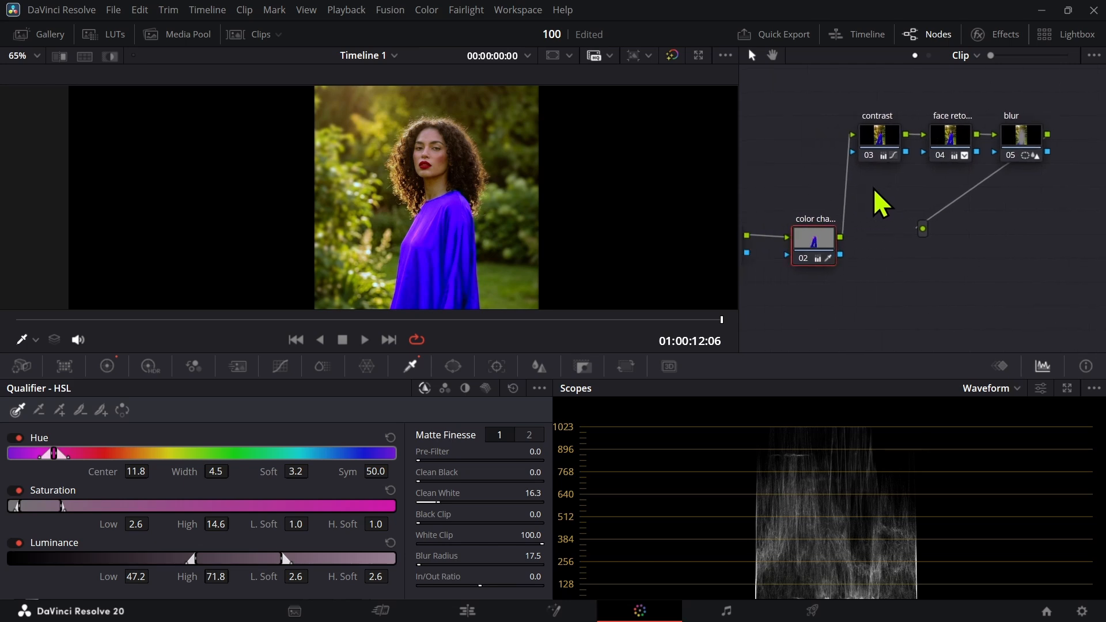
pyautogui.hotkey('alt', 's')
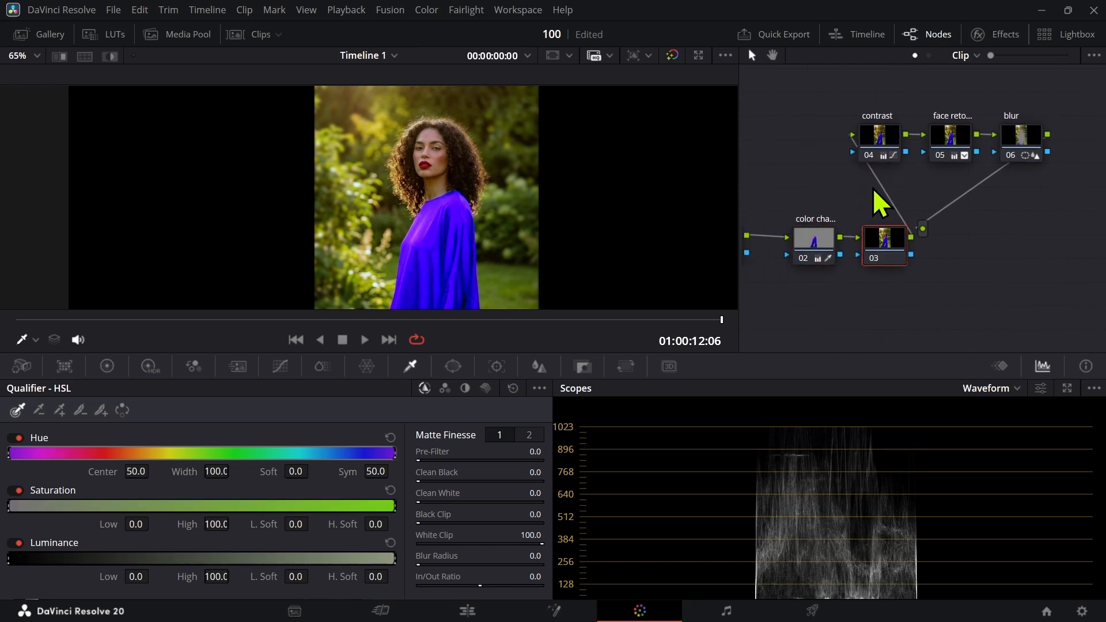
pyautogui.rightClick(881, 236)
pyautogui.click(884, 262)
pyautogui.write('balance')
pyautogui.press('Return')
# Add shadow and highlight points to the balance node's luma curve, raising the highlight point slightly above the diagonal.
pyautogui.click(281, 368)
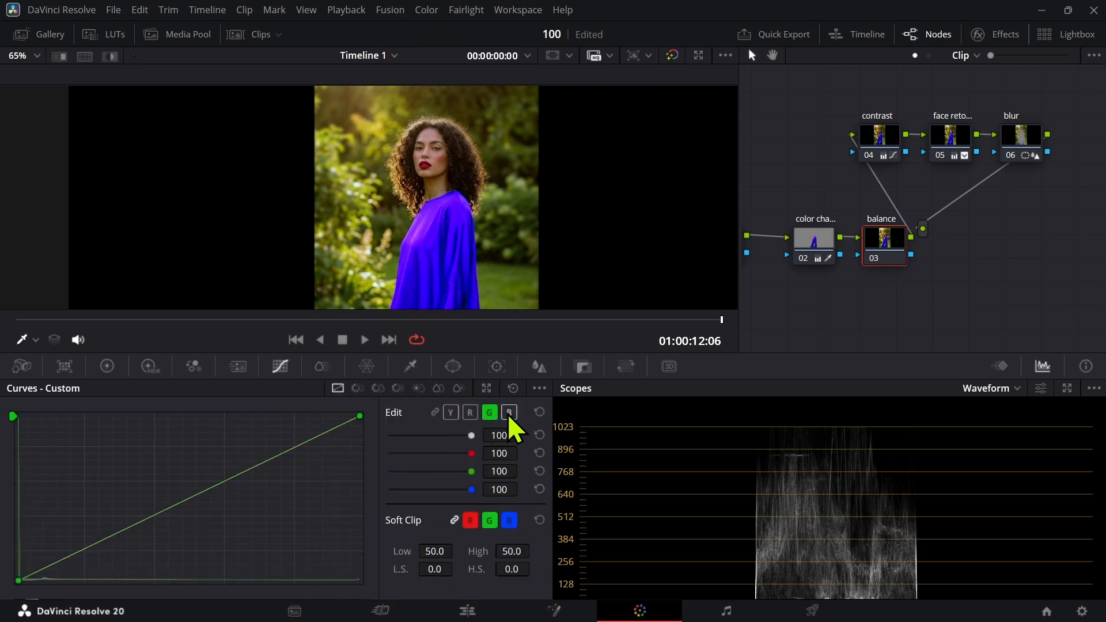
pyautogui.click(452, 413)
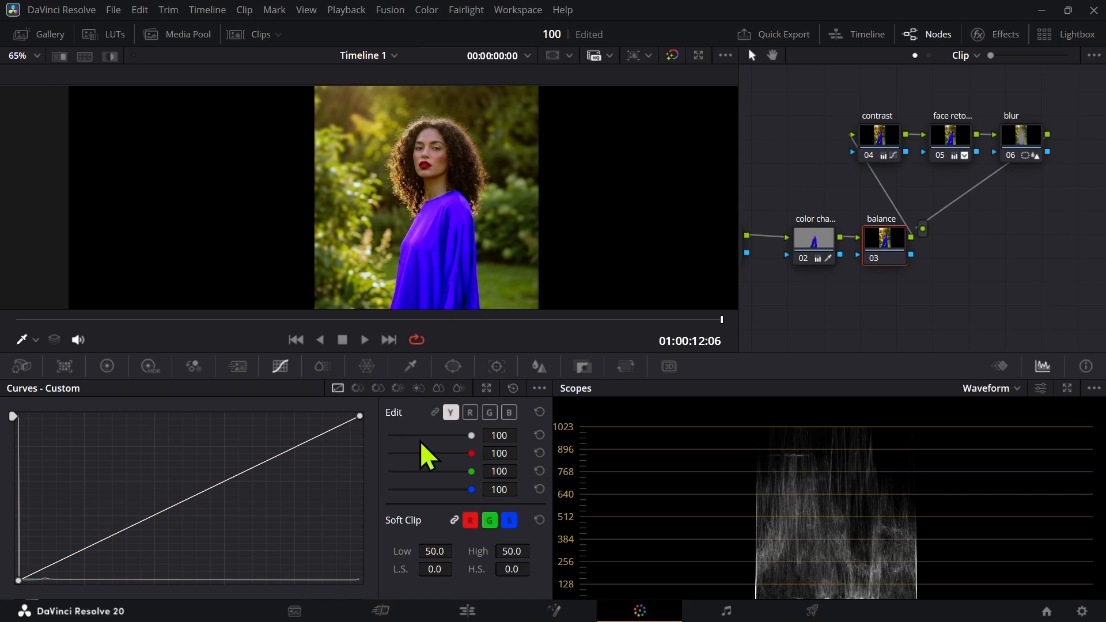
pyautogui.click(94, 543)
pyautogui.click(280, 455)
pyautogui.moveTo(94, 546)
pyautogui.mouseDown()
pyautogui.moveTo(89, 526)
pyautogui.moveTo(97, 545)
pyautogui.mouseUp()
pyautogui.moveTo(286, 461); pyautogui.dragTo(281, 452)
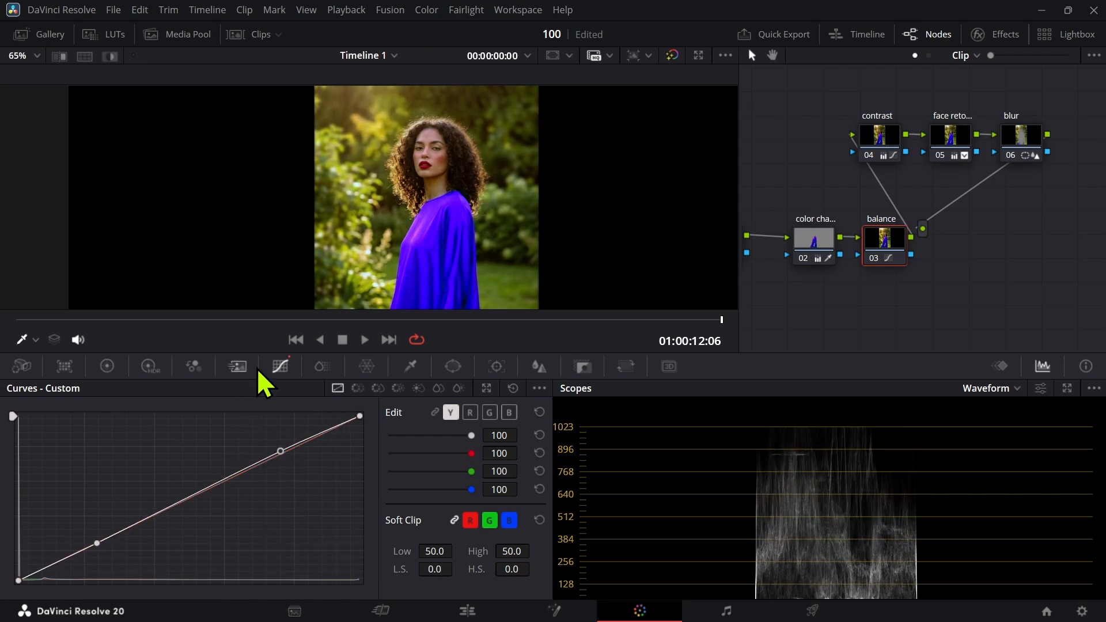
pyautogui.click(107, 366)
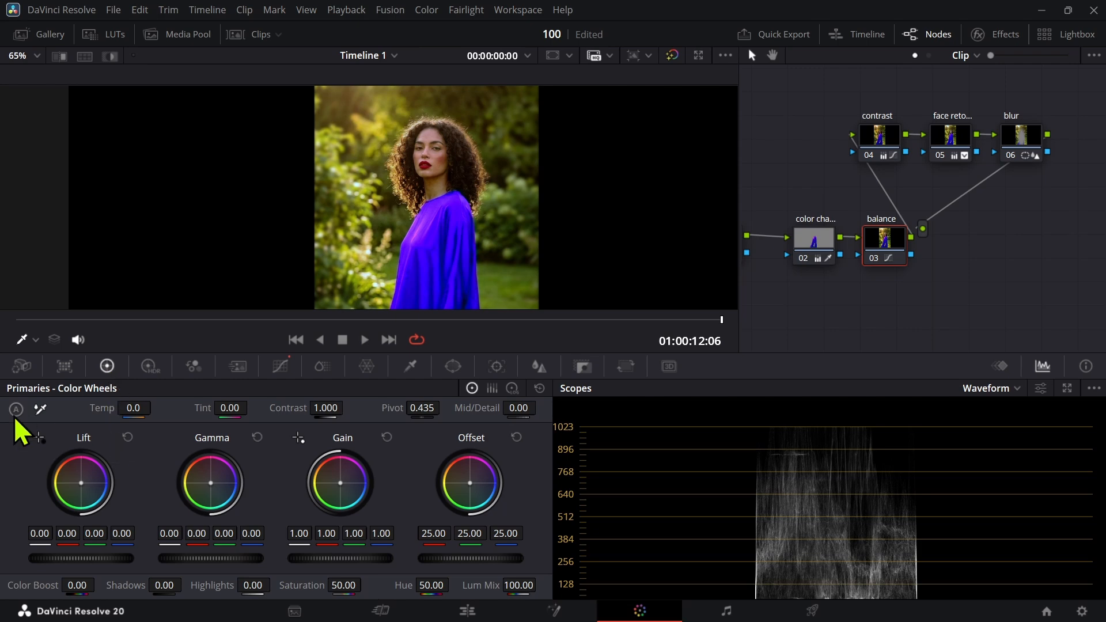
pyautogui.click(280, 366)
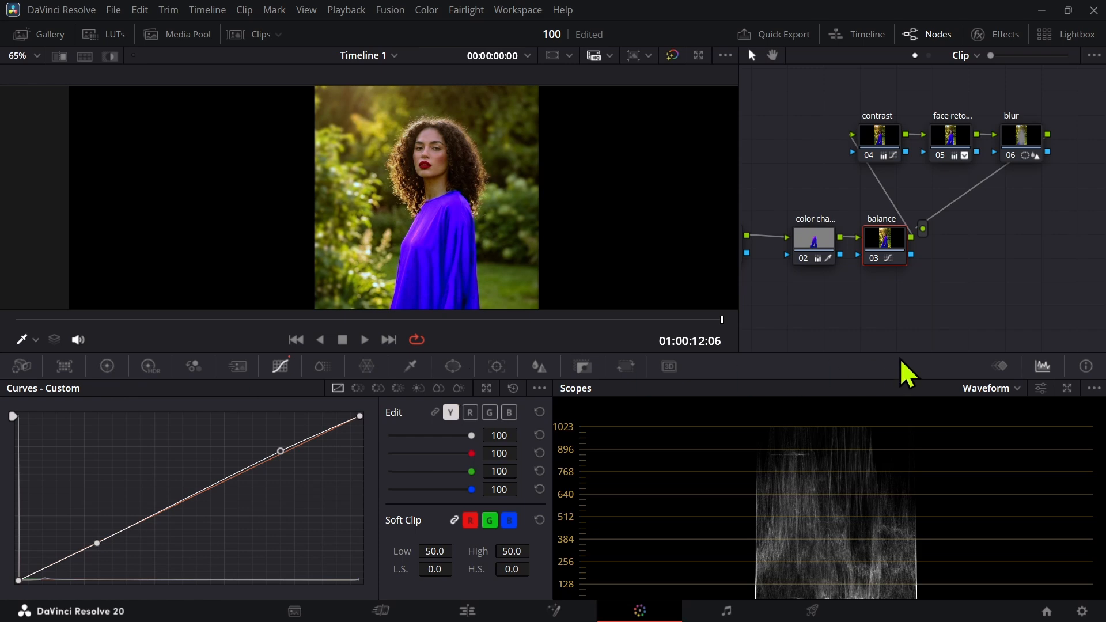
# Add a serial node after the balance node and label it "look".
pyautogui.hotkey('alt', 's')
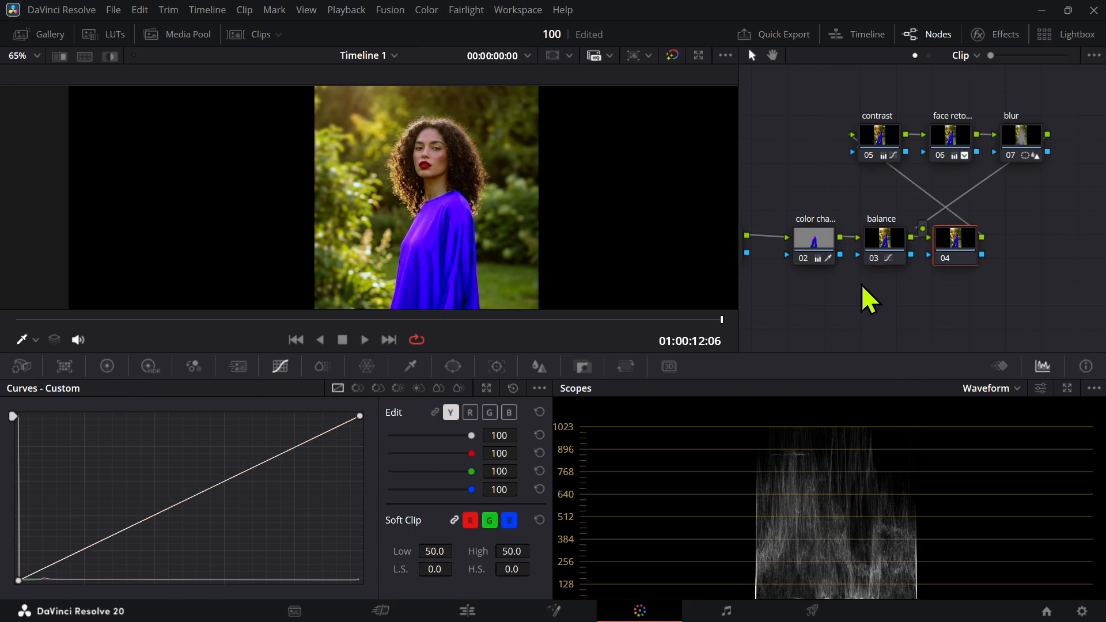
pyautogui.rightClick(960, 241)
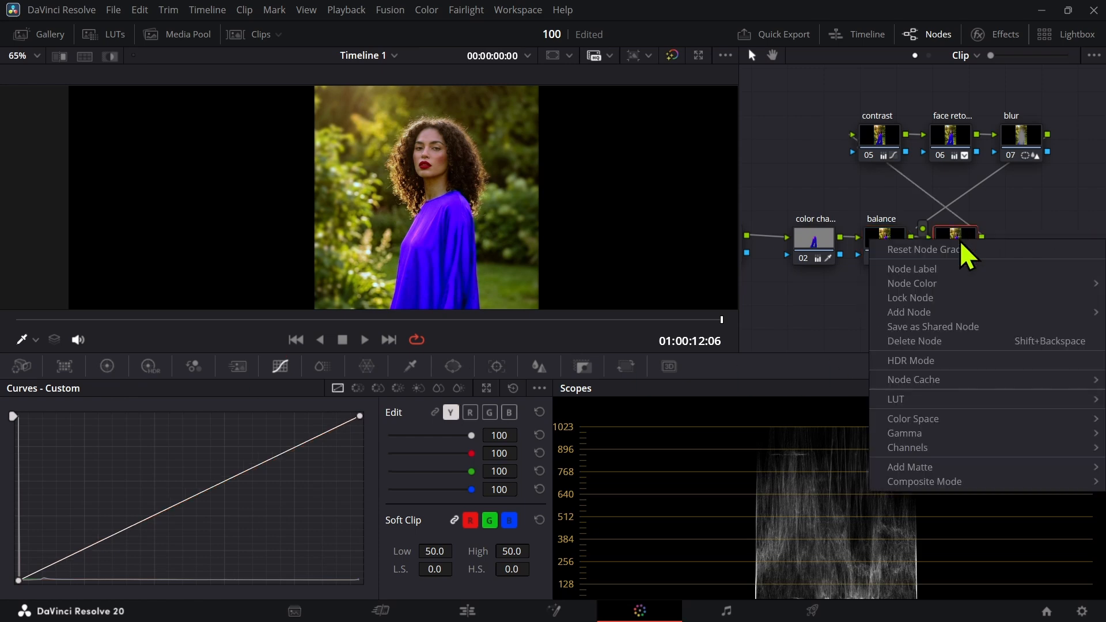
pyautogui.click(923, 273)
pyautogui.write('look')
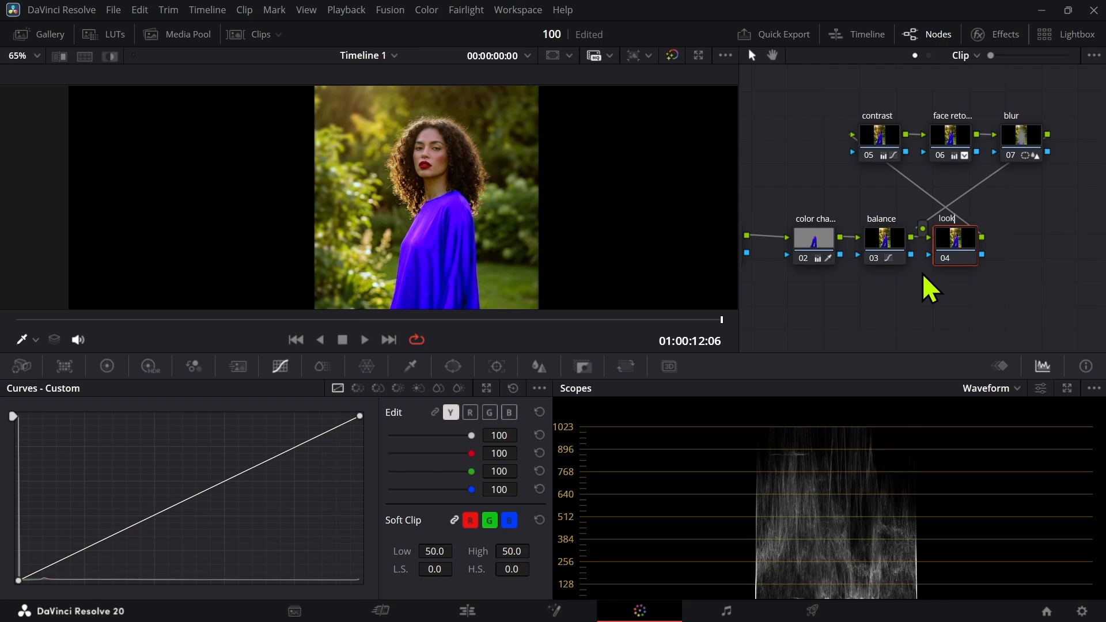
pyautogui.press('Return')
# On the look node, warm the gamma to red 0.02, blue -0.03 and cool the lift to red -0.05, green 0.01, blue 0.09.
pyautogui.click(108, 366)
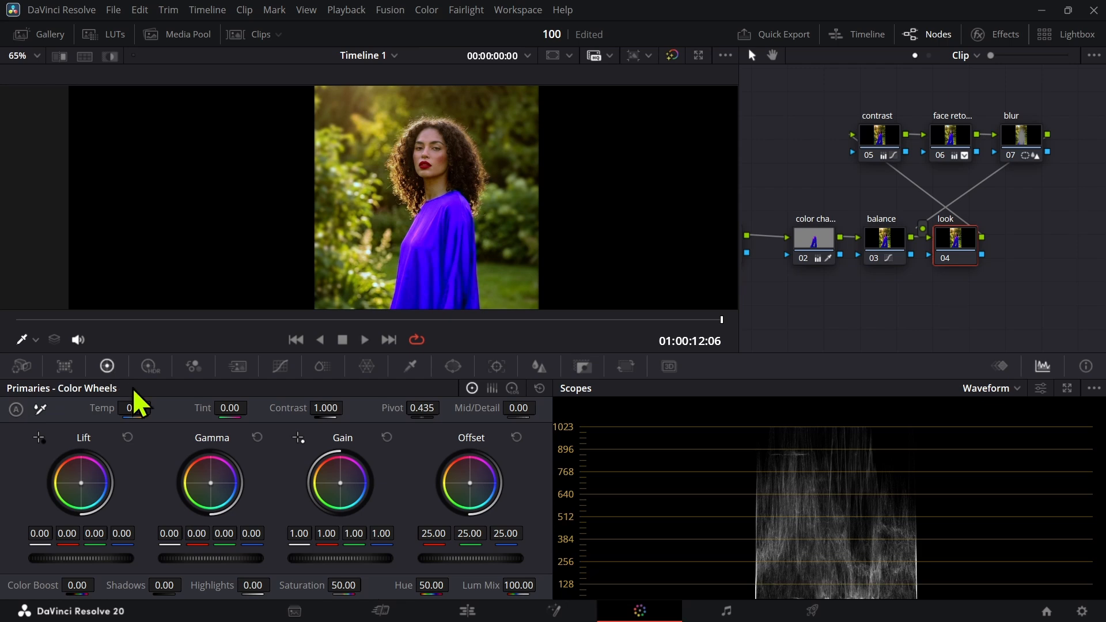
pyautogui.moveTo(211, 485); pyautogui.dragTo(208, 482)
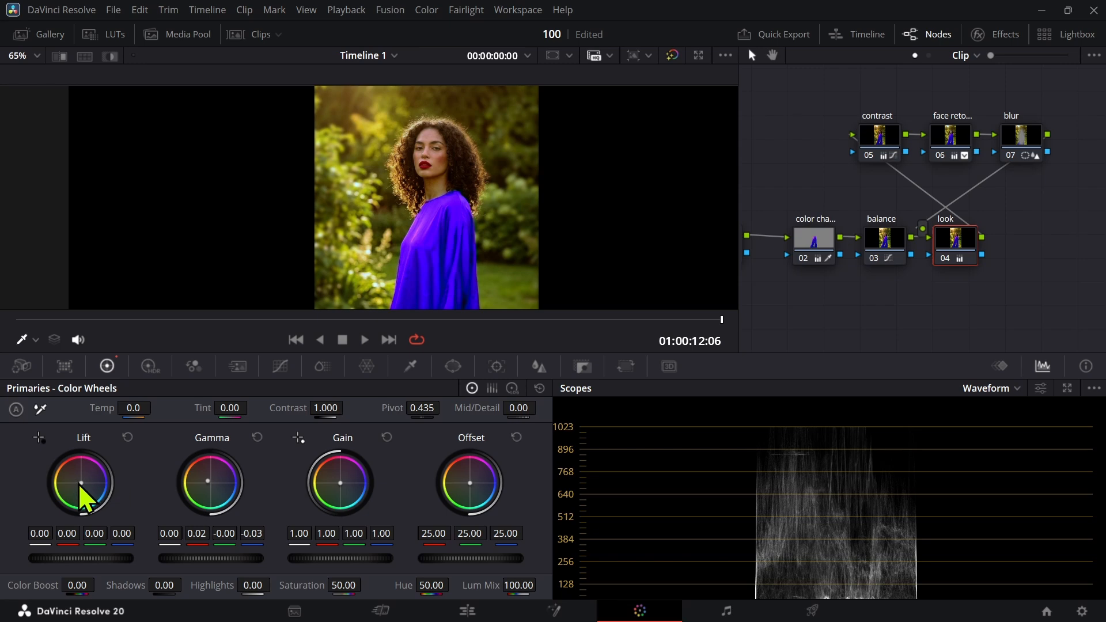
pyautogui.moveTo(81, 483); pyautogui.dragTo(85, 485)
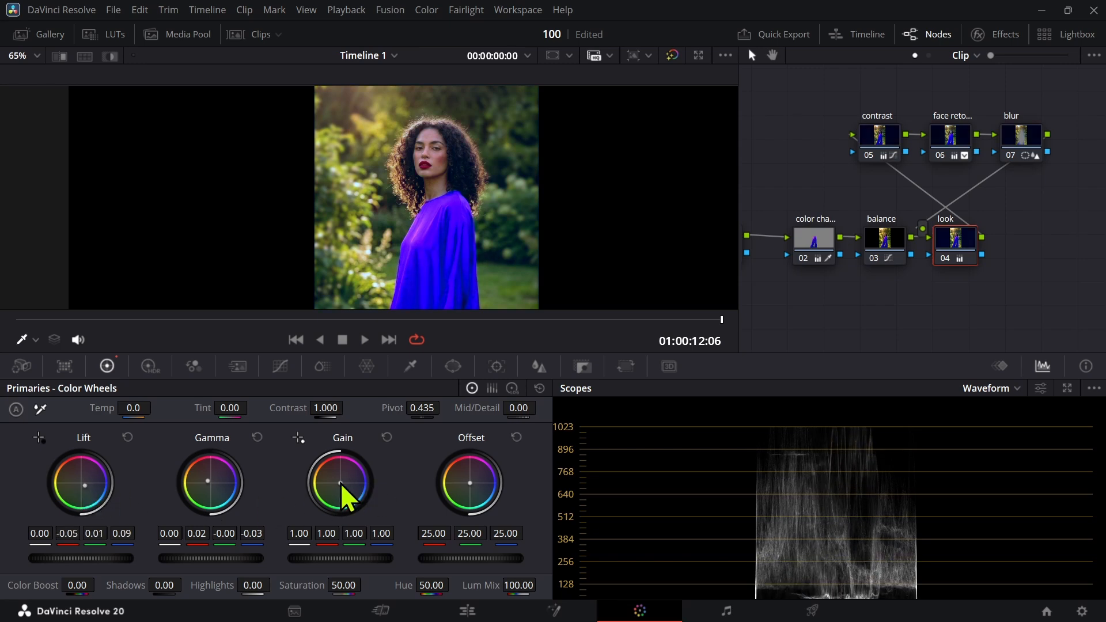
# Try cooling the look node's gain to red 0.92, green 1.00, blue 1.16 and check the portrait.
pyautogui.moveTo(341, 483); pyautogui.dragTo(342, 484)
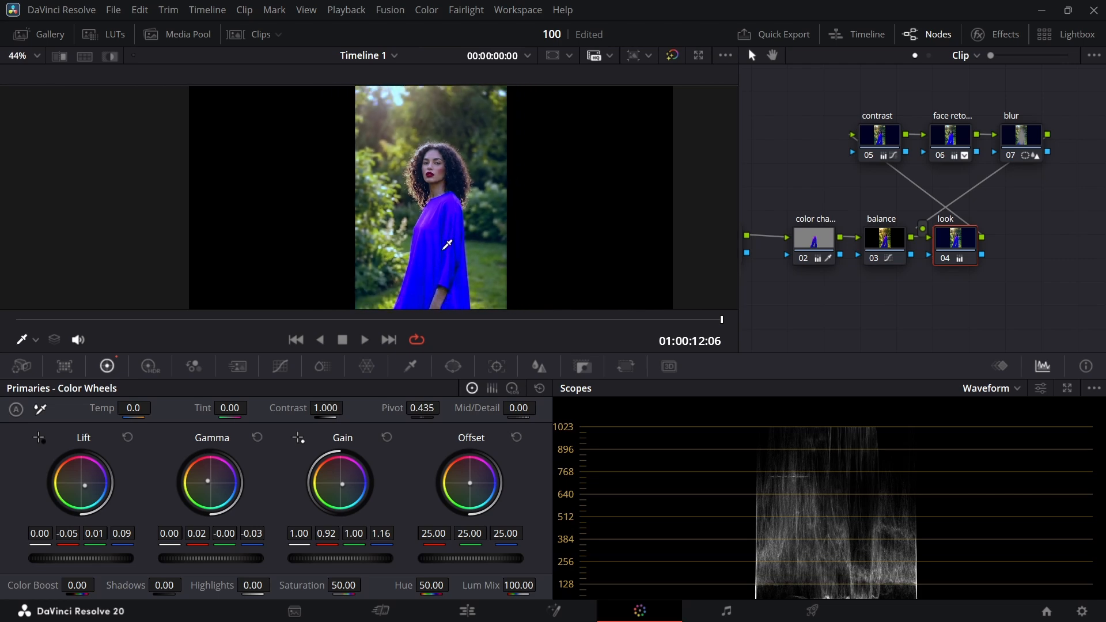
pyautogui.scroll(5, 447, 245)
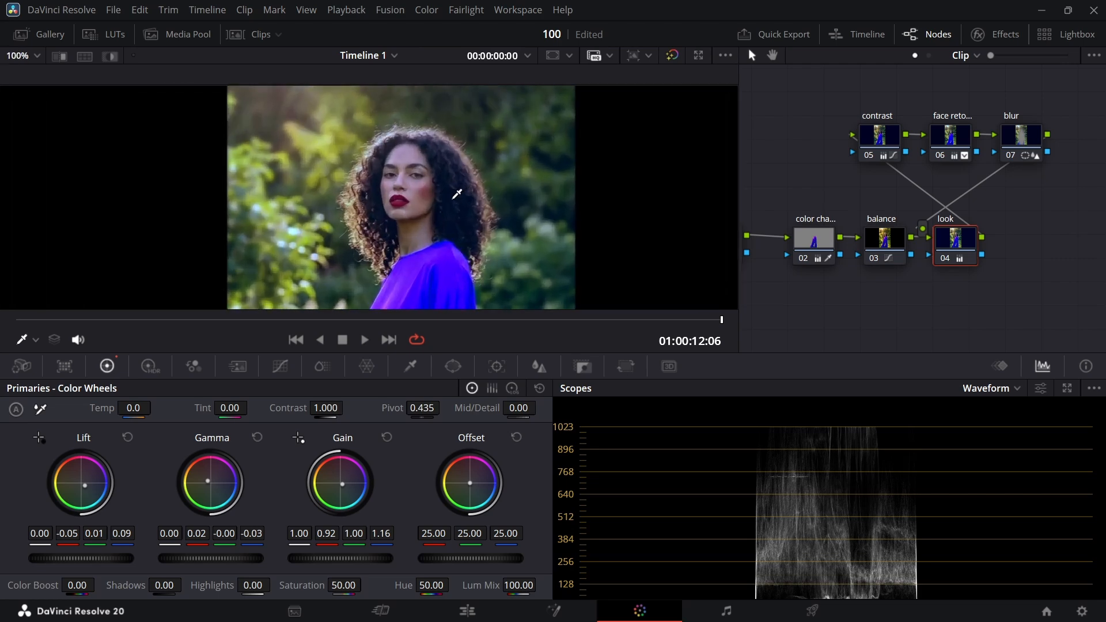
pyautogui.scroll(-1, 457, 194)
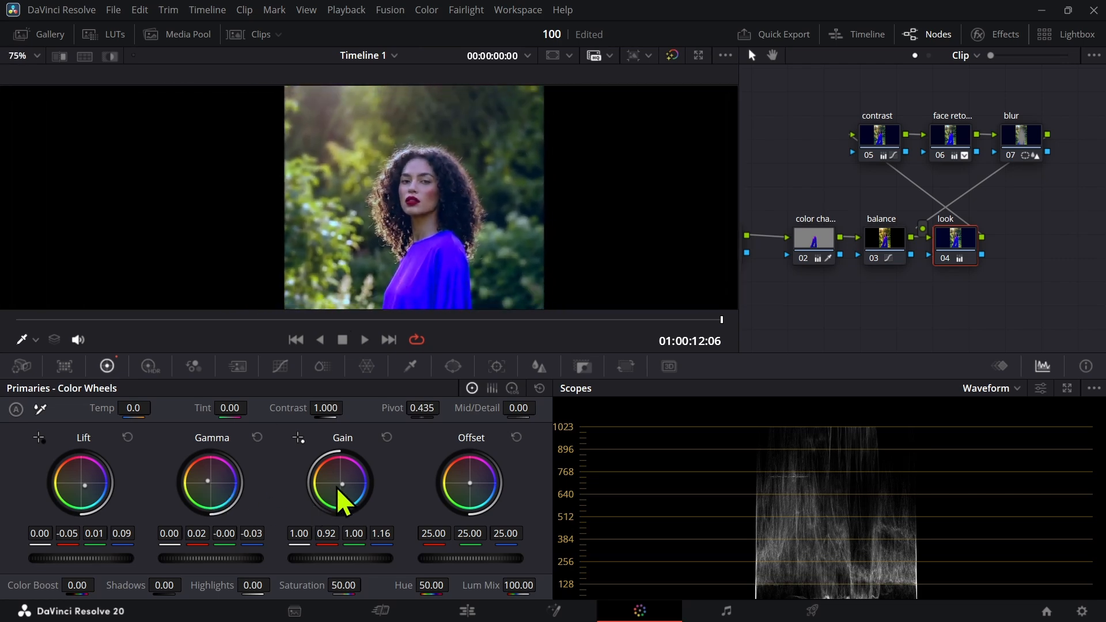
# Set the look node's gain to red 1.01, green 1.00, blue 0.90 and its lift to red -0.07, green 0.01, blue 0.11.
pyautogui.moveTo(341, 485); pyautogui.dragTo(340, 482)
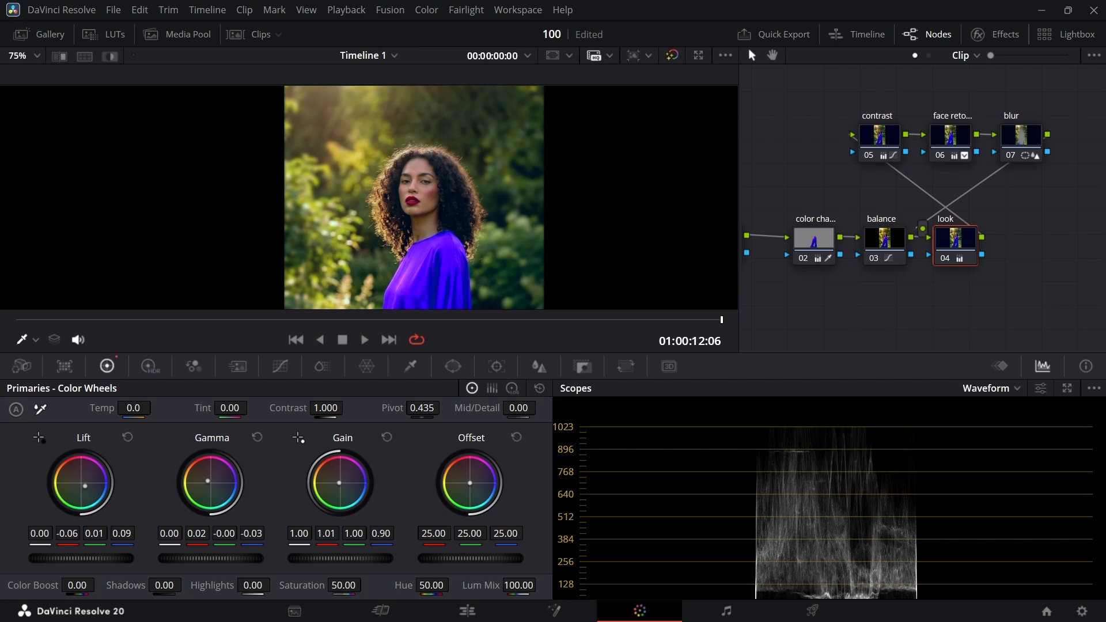
pyautogui.moveTo(85, 487); pyautogui.dragTo(85, 487)
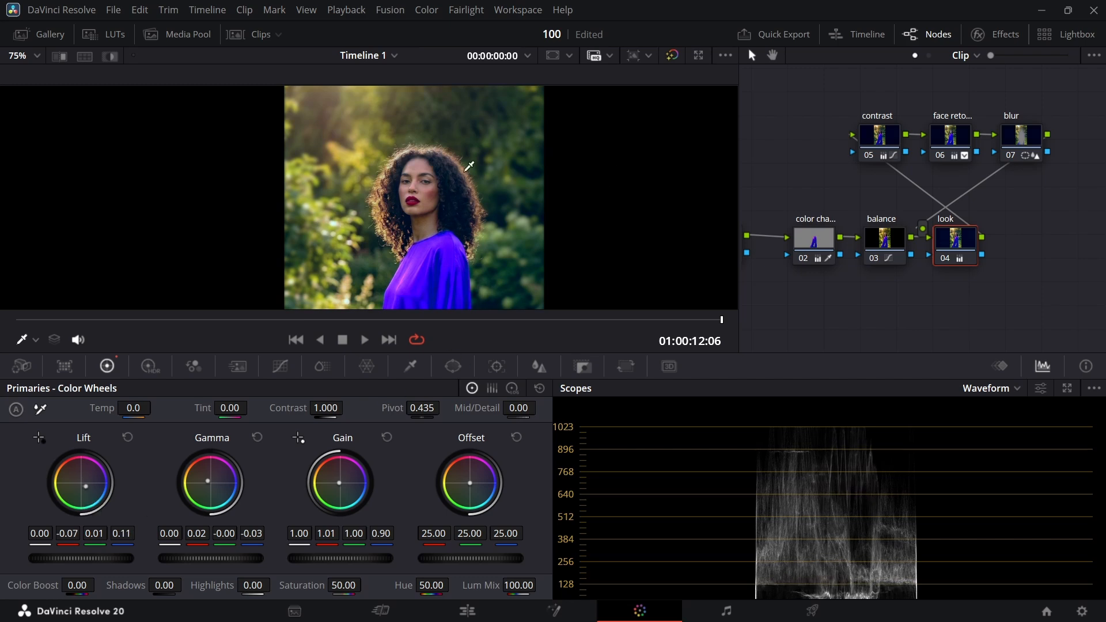
pyautogui.scroll(-3, 472, 190)
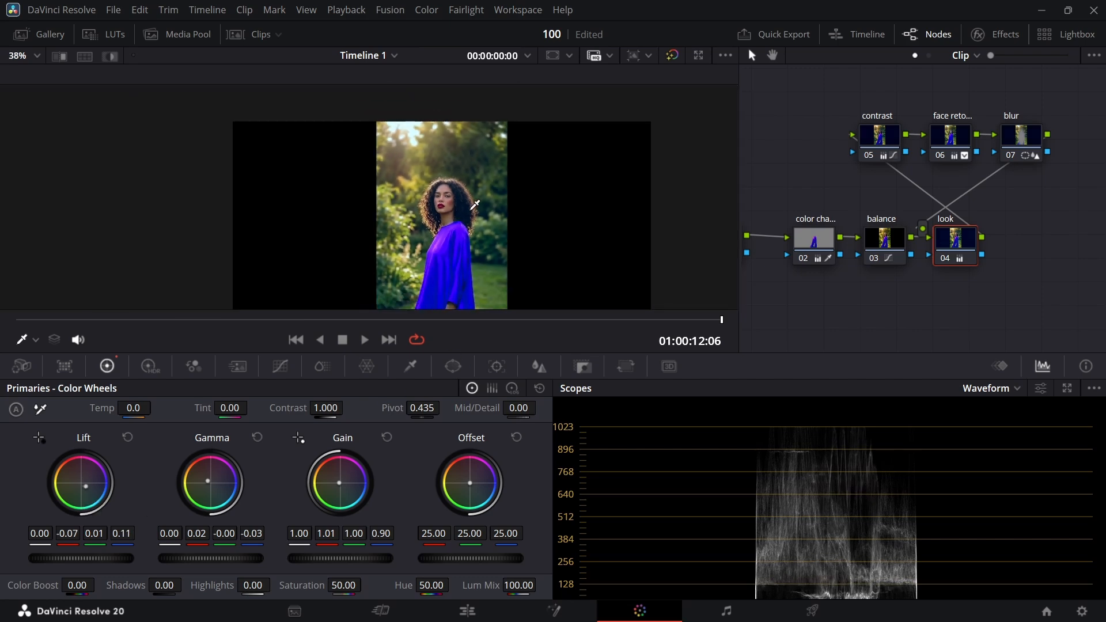
pyautogui.scroll(3, 474, 206)
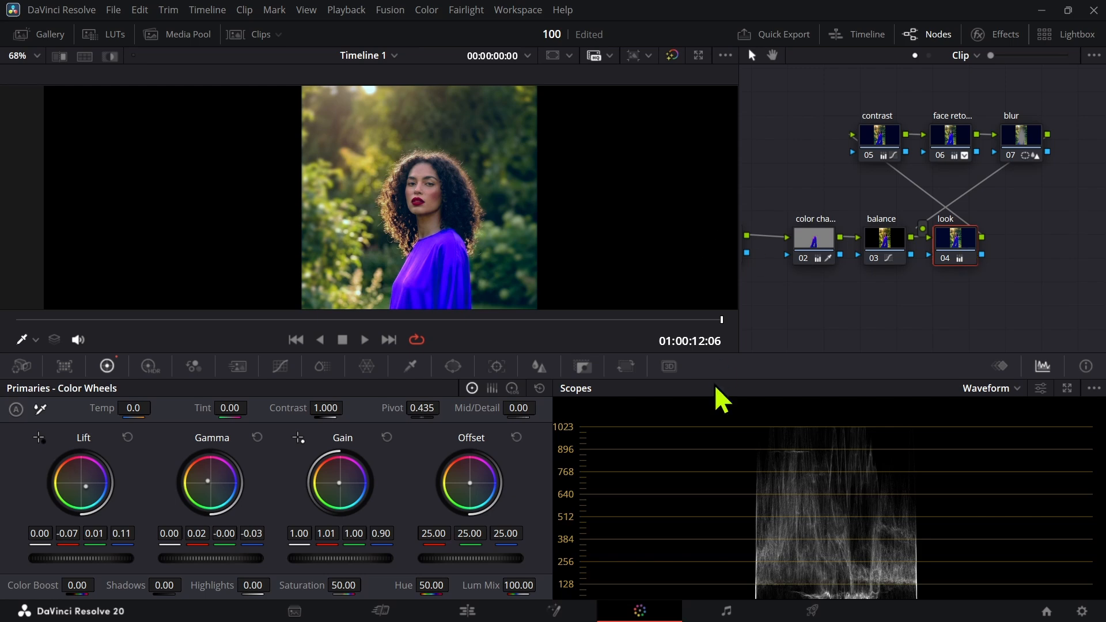
# Add shadow and highlight points to the look node's luma curve and pull both slightly below the diagonal.
pyautogui.moveTo(727, 530); pyautogui.dragTo(748, 479)
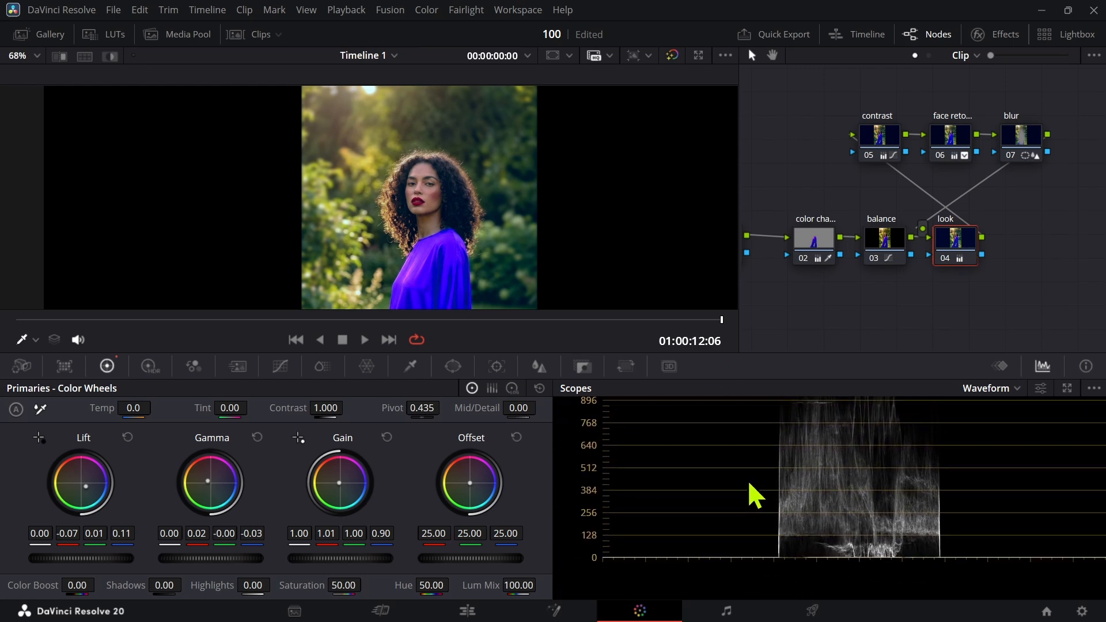
pyautogui.click(280, 367)
pyautogui.click(119, 530)
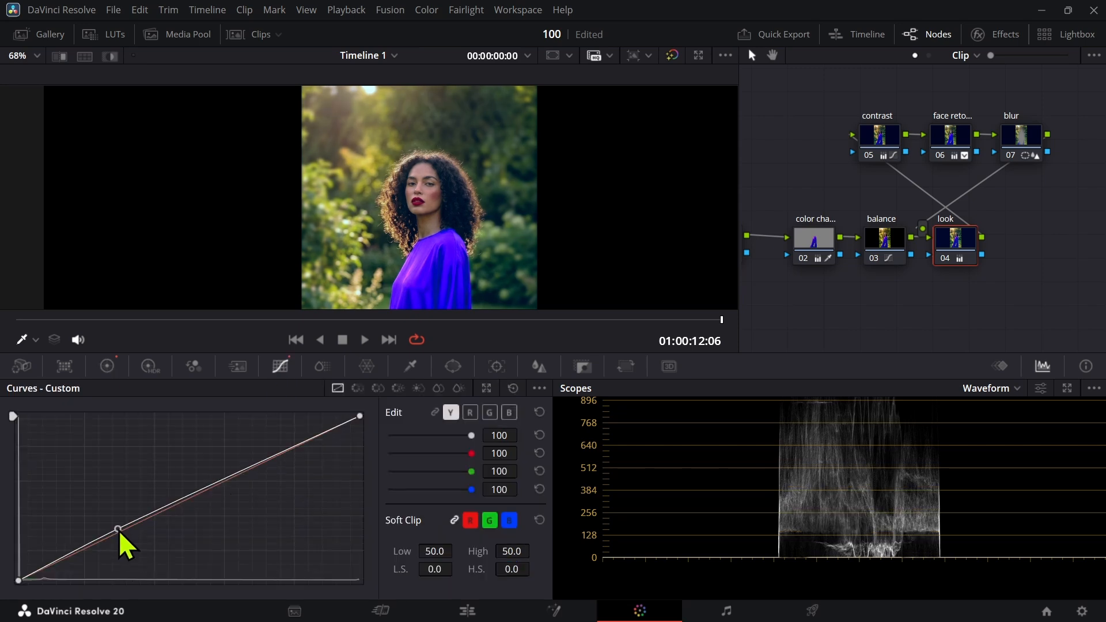
pyautogui.click(279, 452)
pyautogui.moveTo(119, 531)
pyautogui.mouseDown()
pyautogui.moveTo(125, 546)
pyautogui.moveTo(118, 540)
pyautogui.mouseUp()
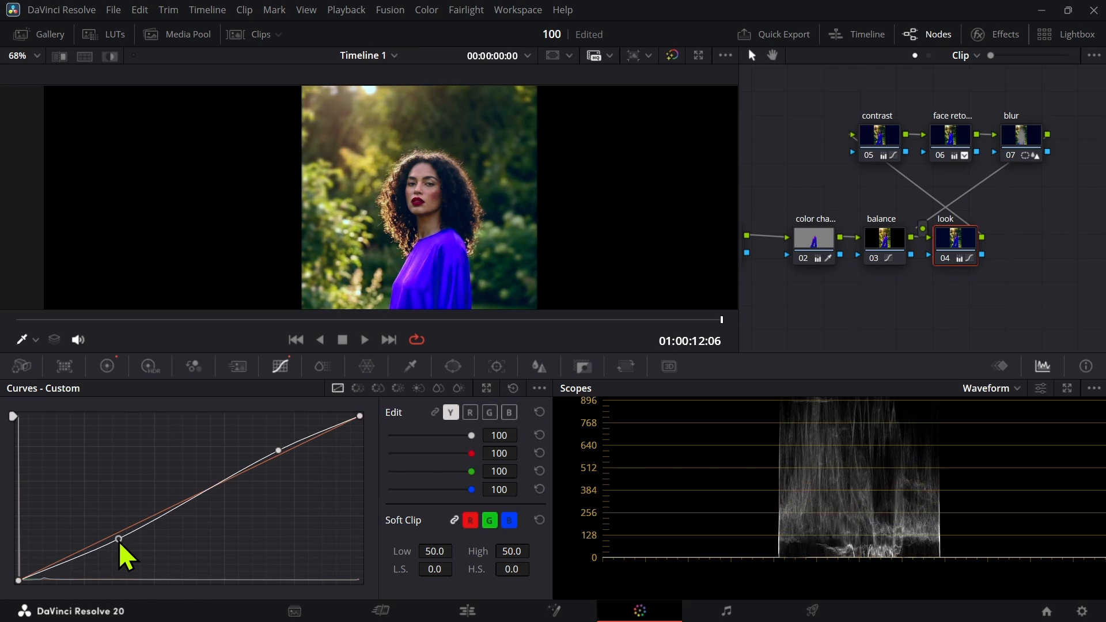
pyautogui.moveTo(280, 453)
pyautogui.mouseDown()
pyautogui.moveTo(272, 441)
pyautogui.moveTo(281, 457)
pyautogui.mouseUp()
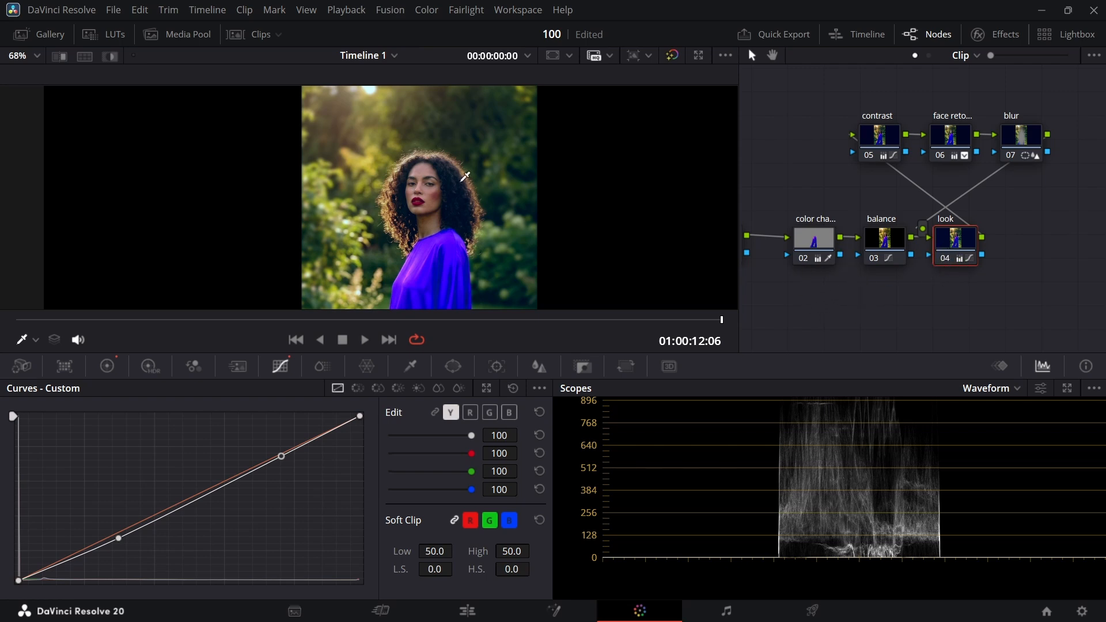
# Open the stills gallery and grab a still of the graded portrait.
pyautogui.click(22, 36)
pyautogui.rightClick(157, 171)
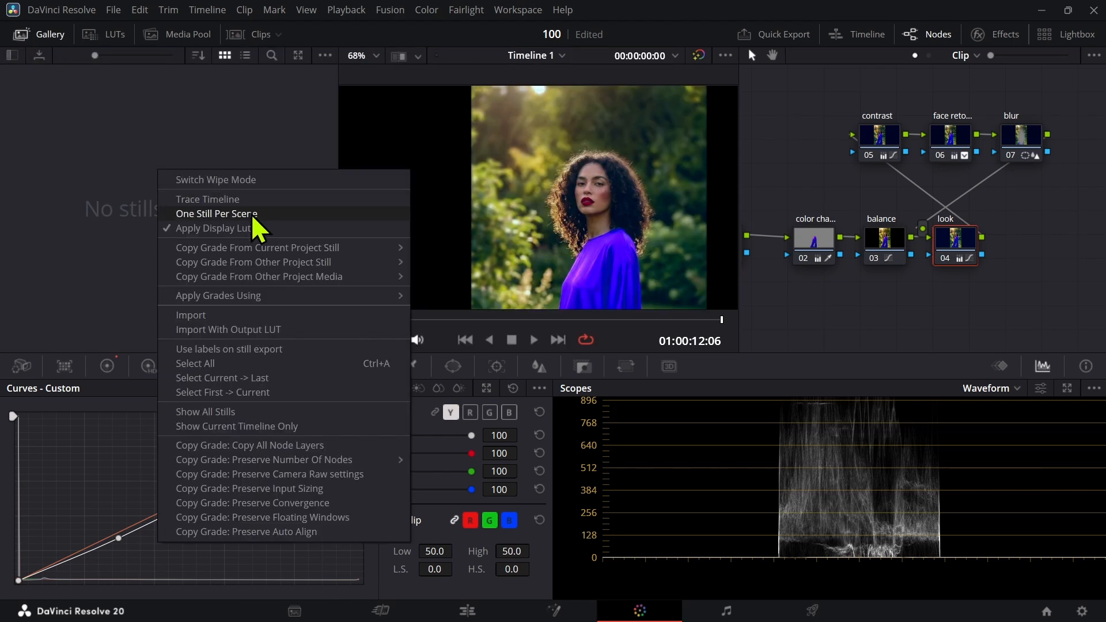
pyautogui.moveTo(192, 246)
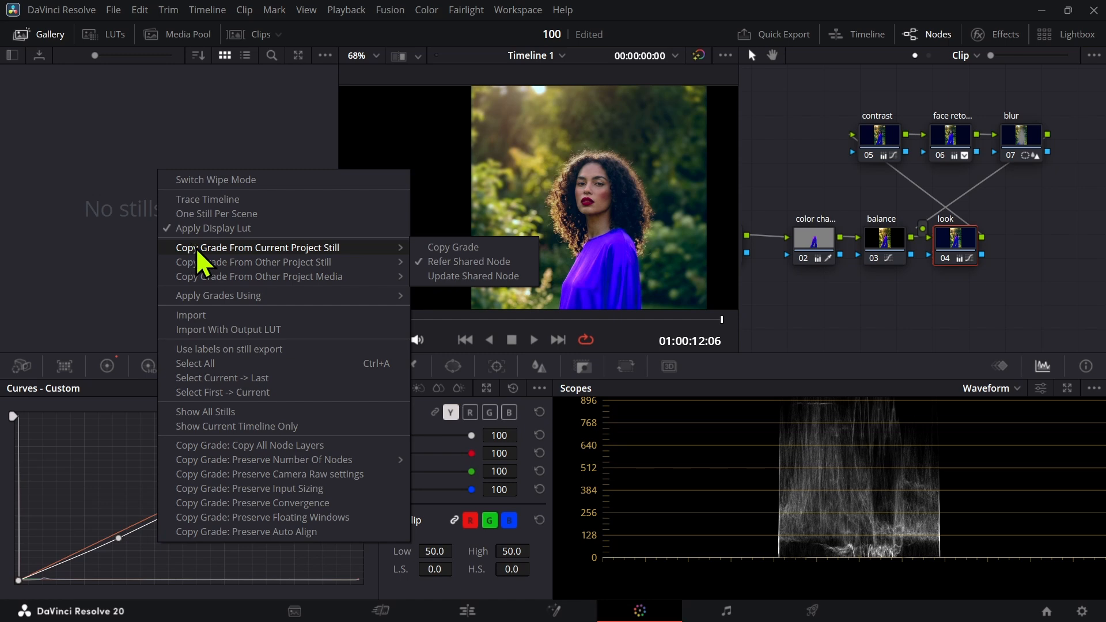
pyautogui.rightClick(560, 219)
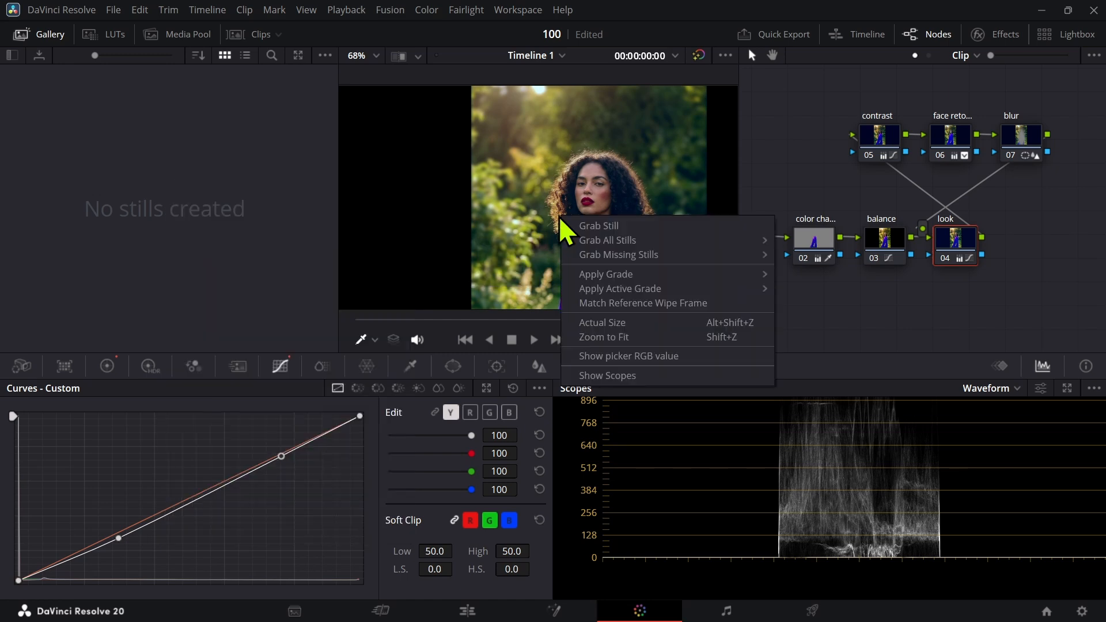
pyautogui.click(597, 224)
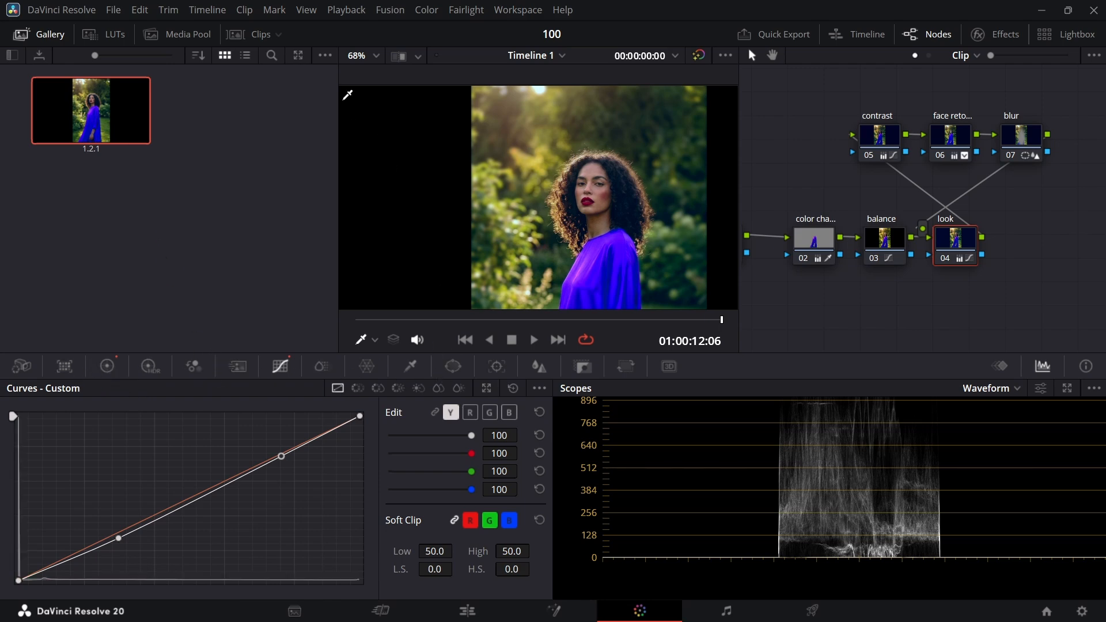
# Apply the grabbed still's grade to clip 01 with the sticky notes and check the full frame.
pyautogui.click(241, 34)
pyautogui.click(44, 326)
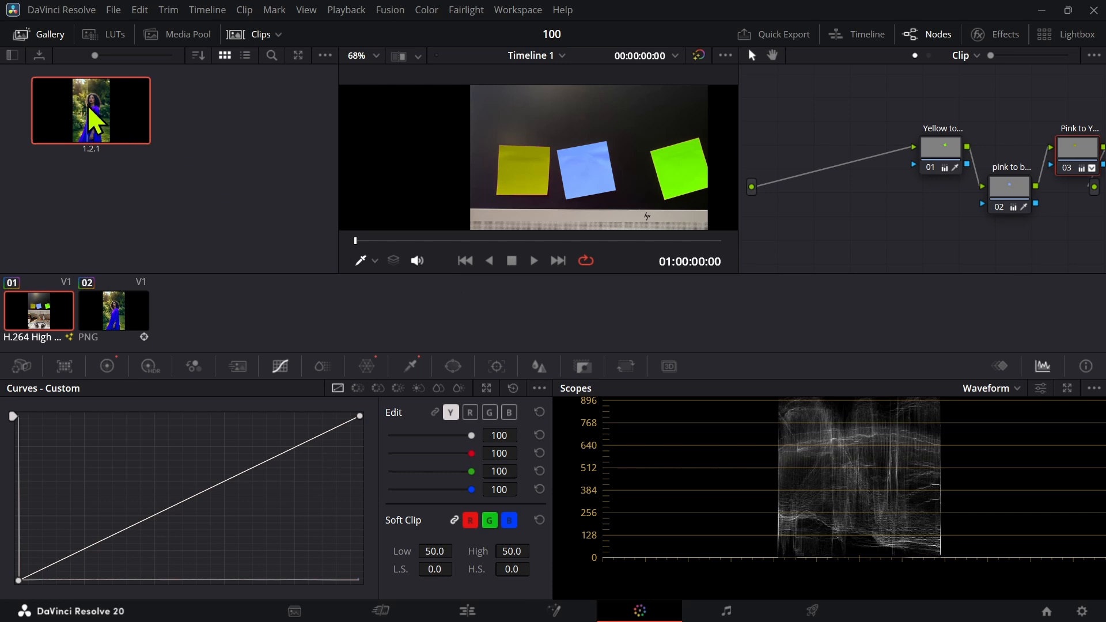
pyautogui.rightClick(104, 116)
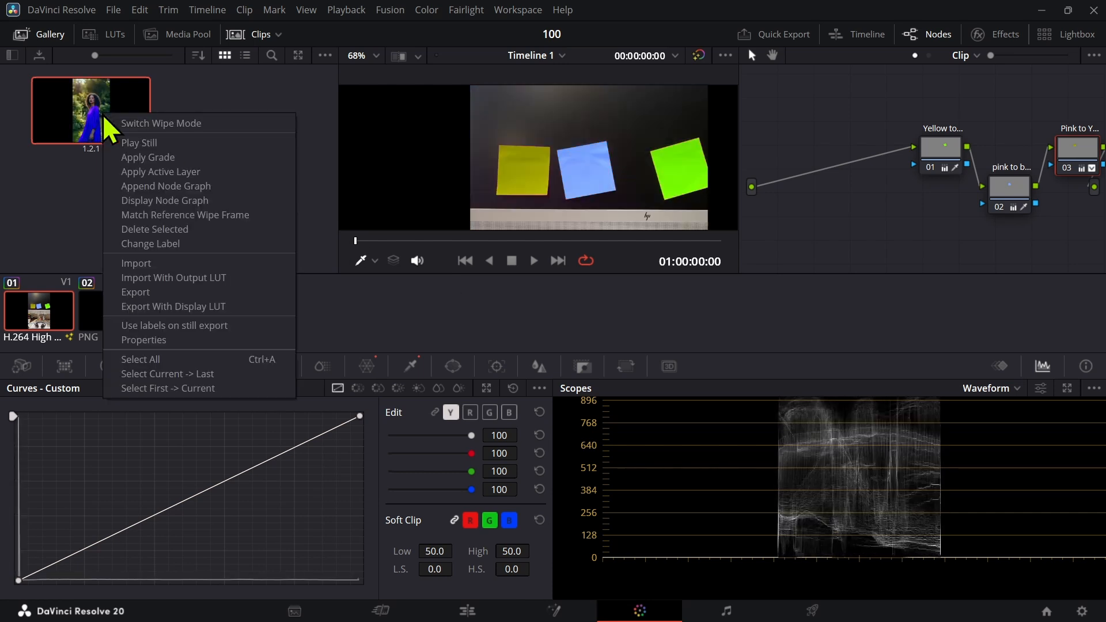
pyautogui.click(138, 158)
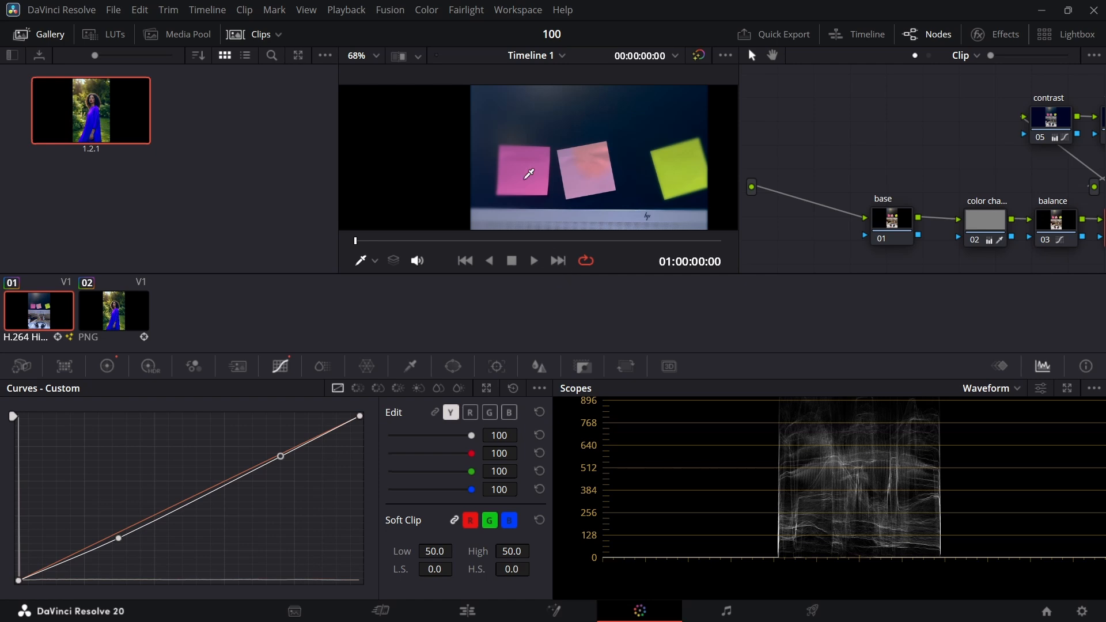
pyautogui.scroll(-3, 524, 180)
pyautogui.scroll(-2, 525, 179)
pyautogui.moveTo(530, 176); pyautogui.dragTo(491, 162)
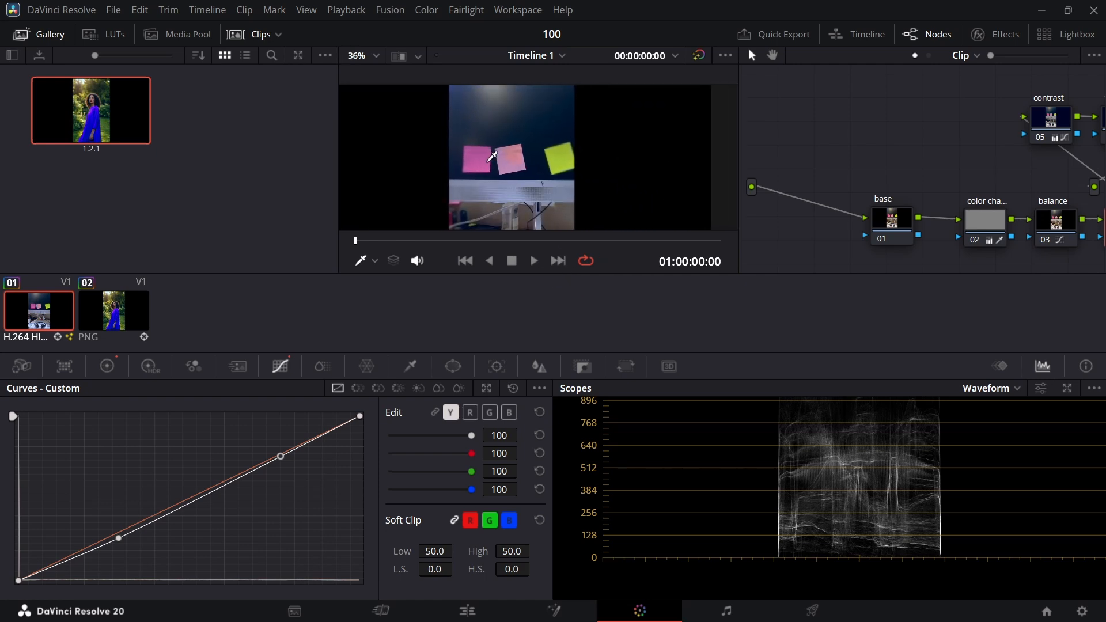
pyautogui.scroll(3, 491, 162)
pyautogui.scroll(-1, 496, 157)
pyautogui.scroll(-4, 903, 159)
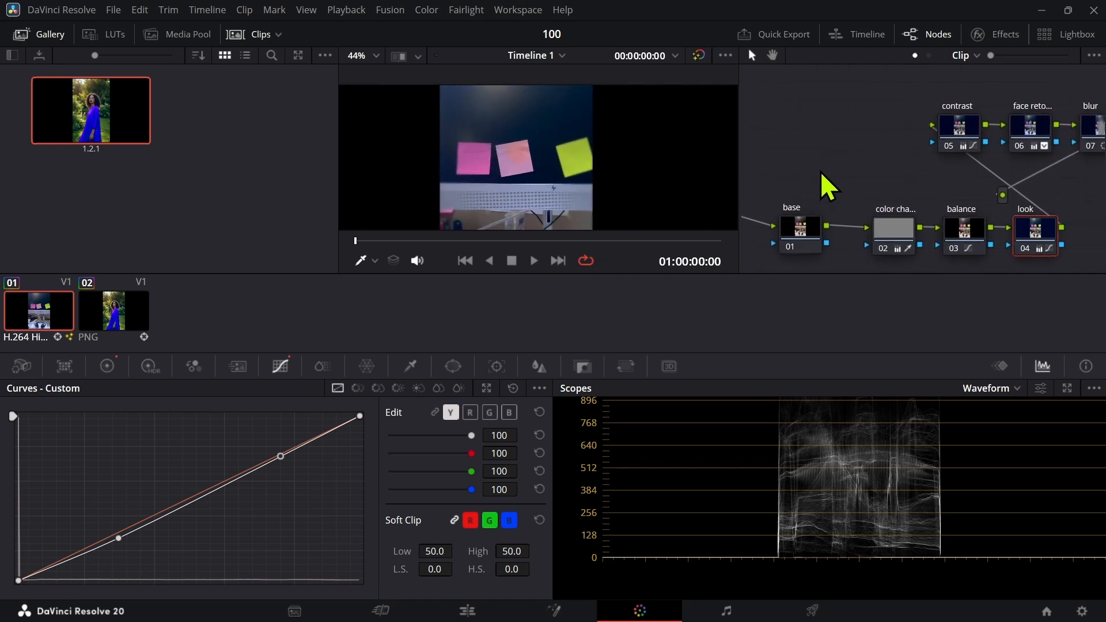
pyautogui.moveTo(821, 178); pyautogui.dragTo(829, 165)
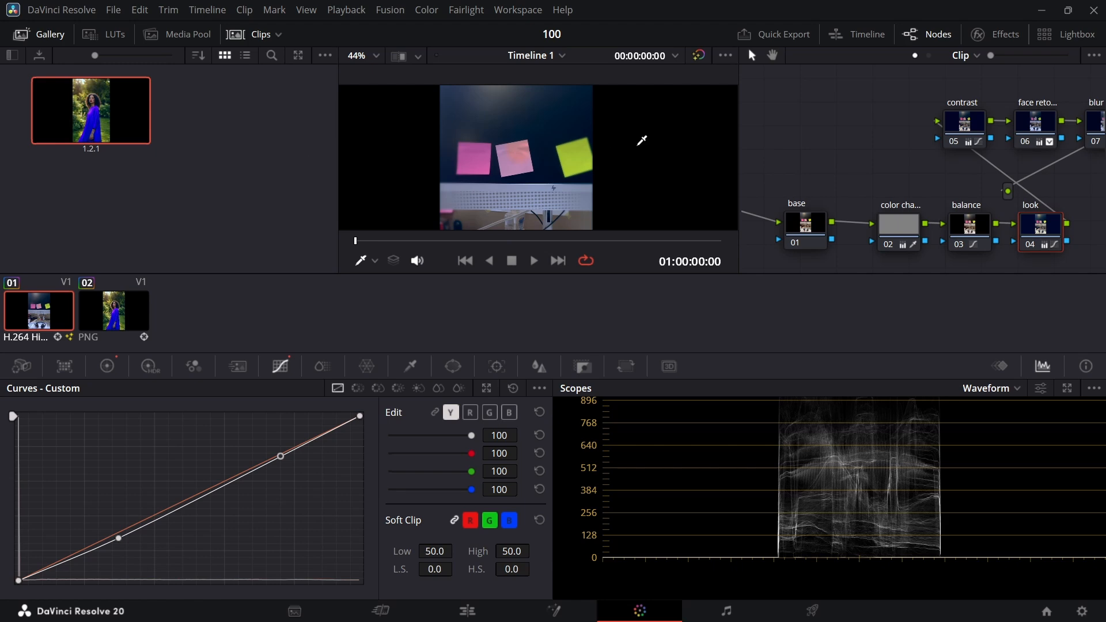
# Export the gallery still of the graded portrait as a DPX file named cute.
pyautogui.click(112, 317)
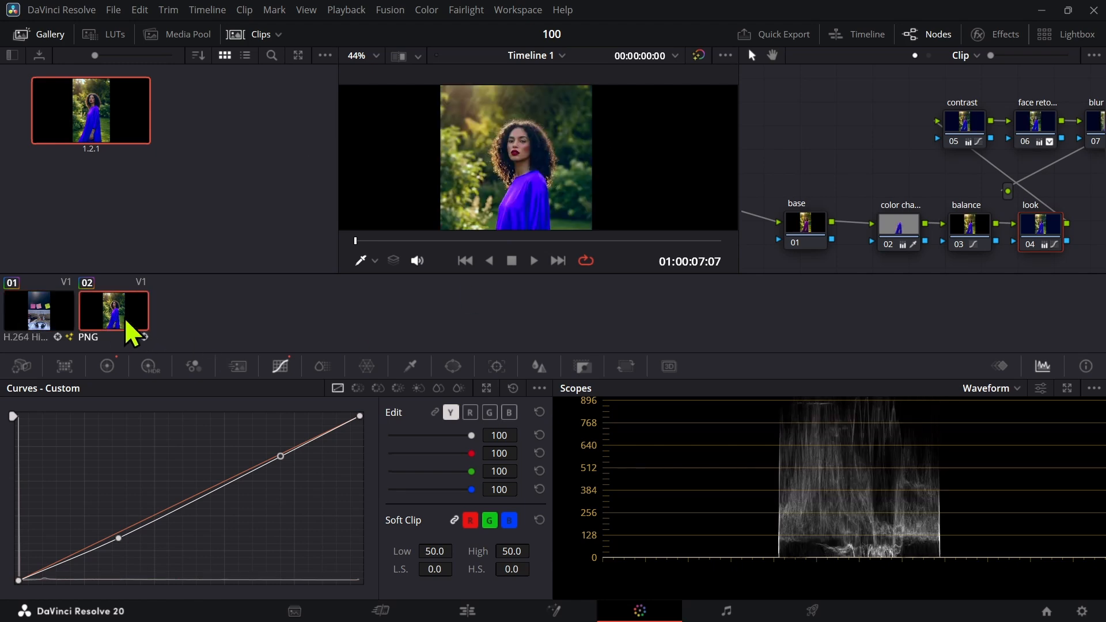
pyautogui.rightClick(94, 118)
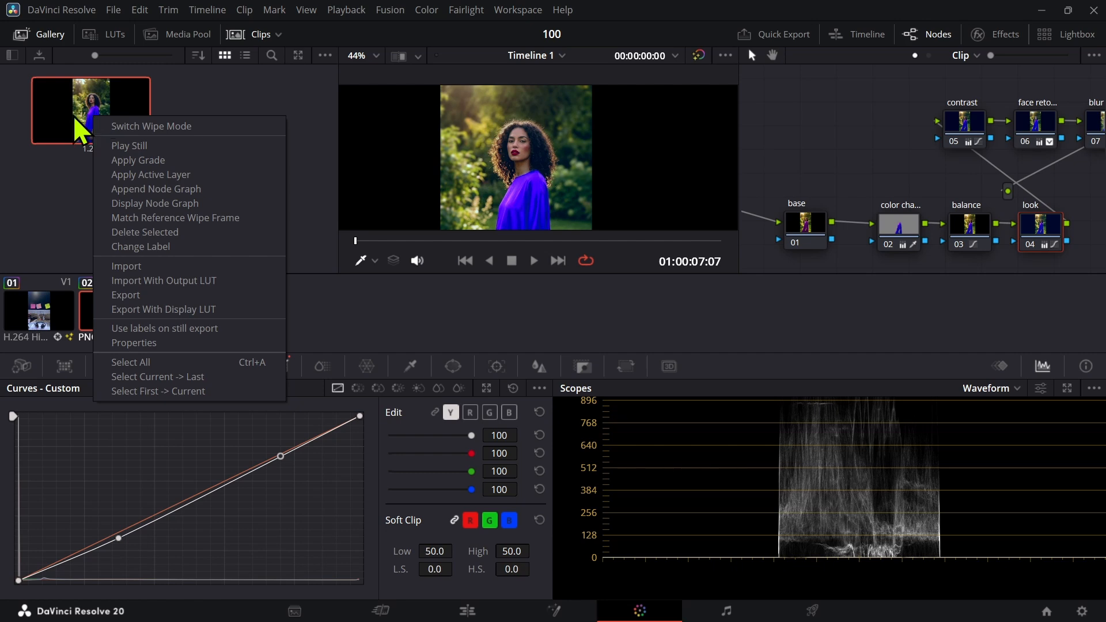
pyautogui.click(142, 294)
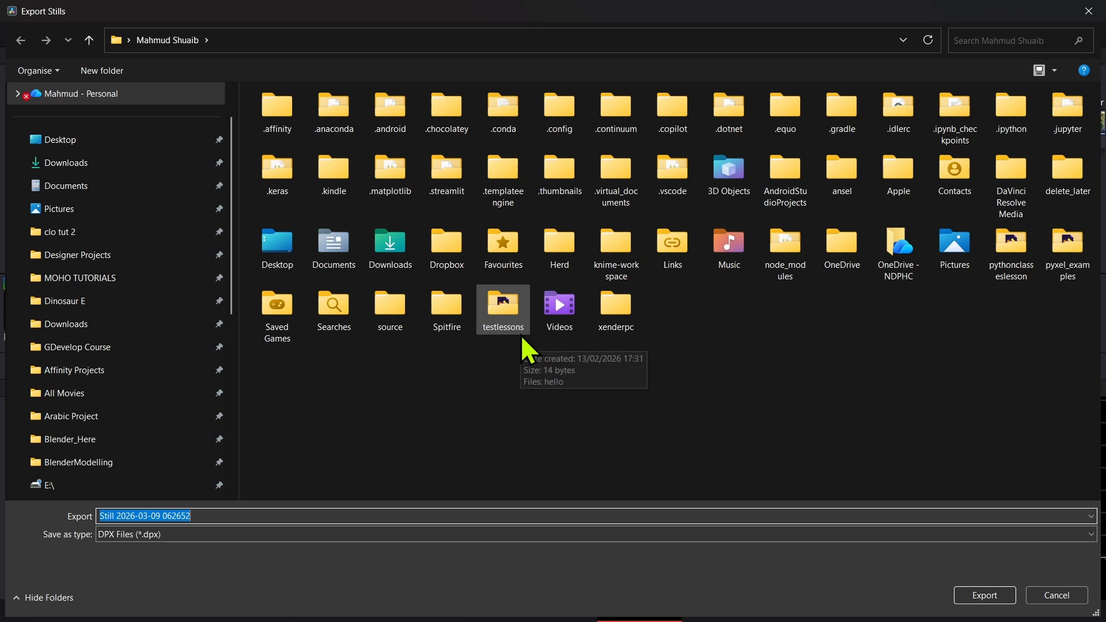
pyautogui.write('cutr')
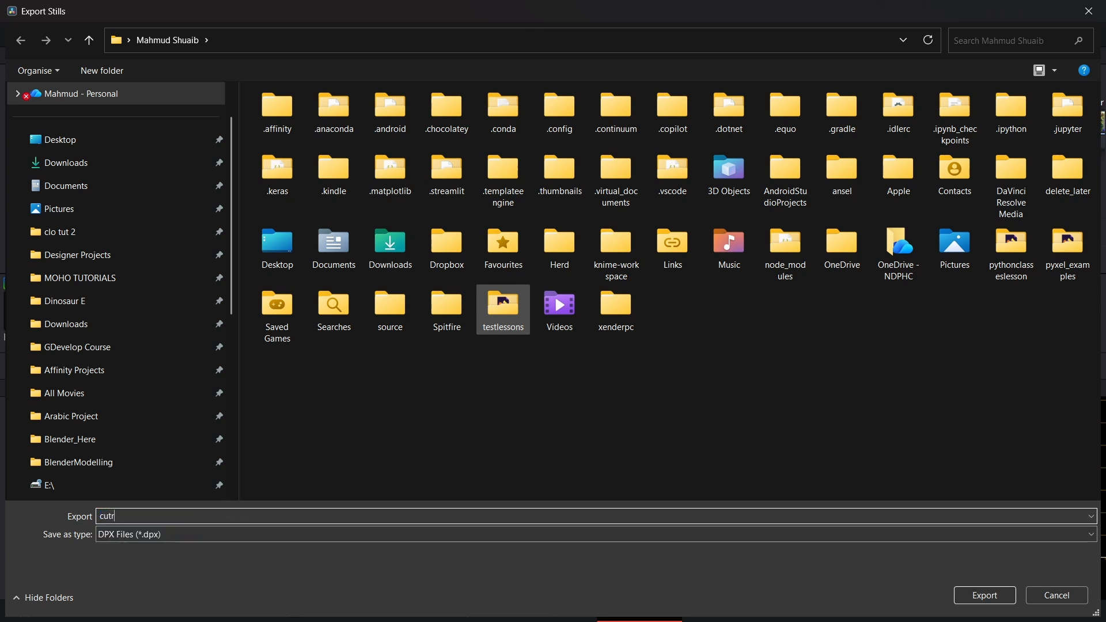
pyautogui.press('BackSpace')
pyautogui.write('e')
pyautogui.press('Return')
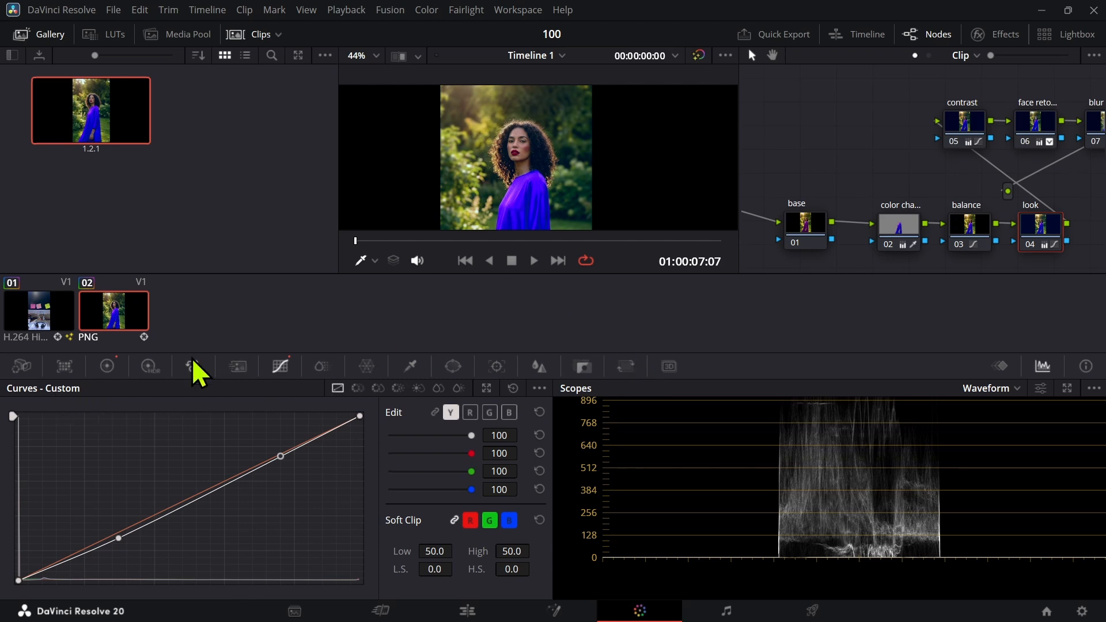
# In Motion Effects, set temporal noise reduction to 2 frames, spatial noise reduction mode to Better and motion blur estimation type to Better.
pyautogui.click(230, 367)
pyautogui.click(105, 429)
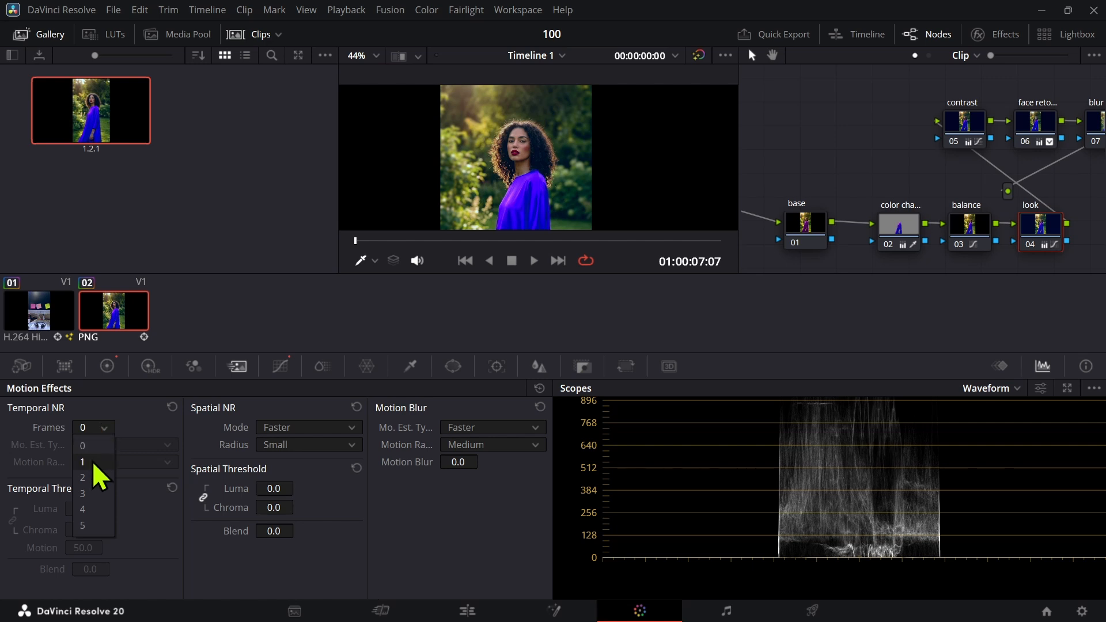
pyautogui.click(88, 479)
pyautogui.click(299, 427)
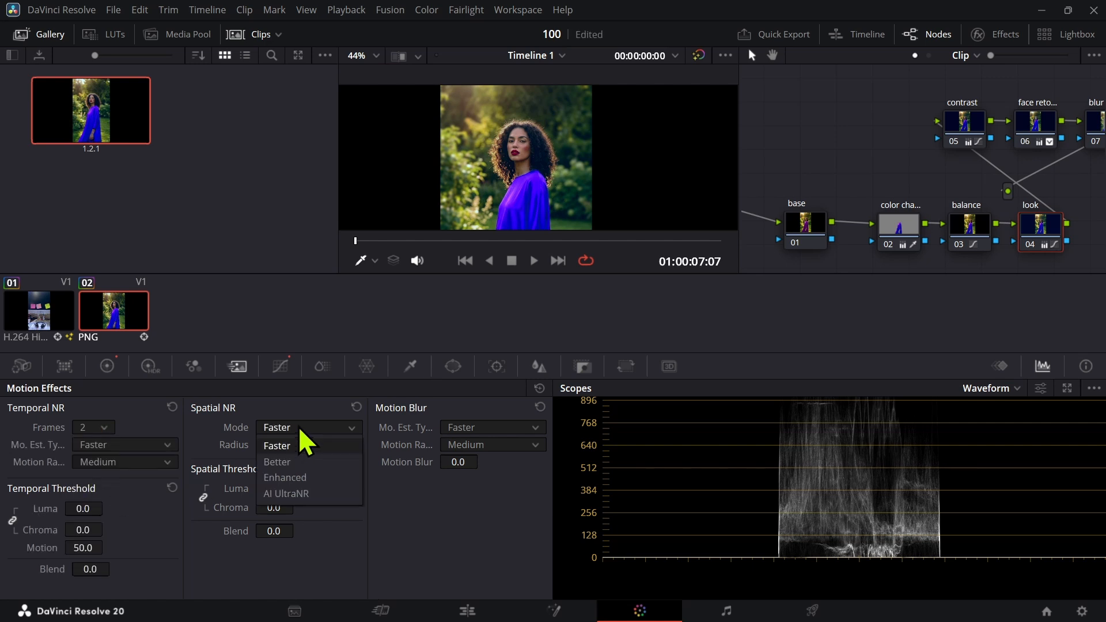
pyautogui.click(291, 461)
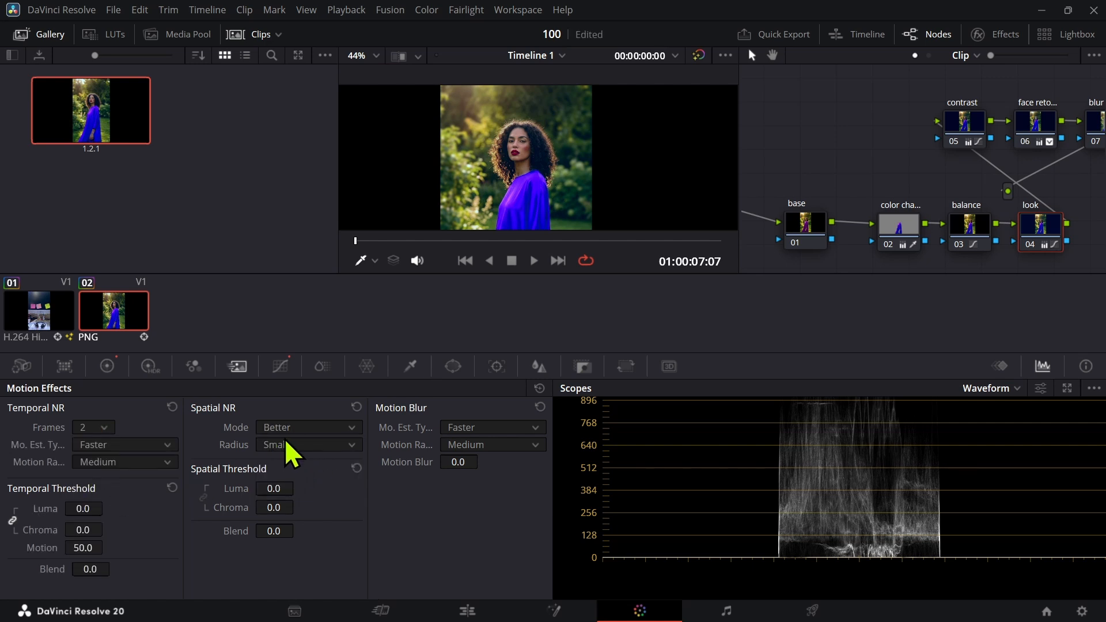
pyautogui.click(522, 431)
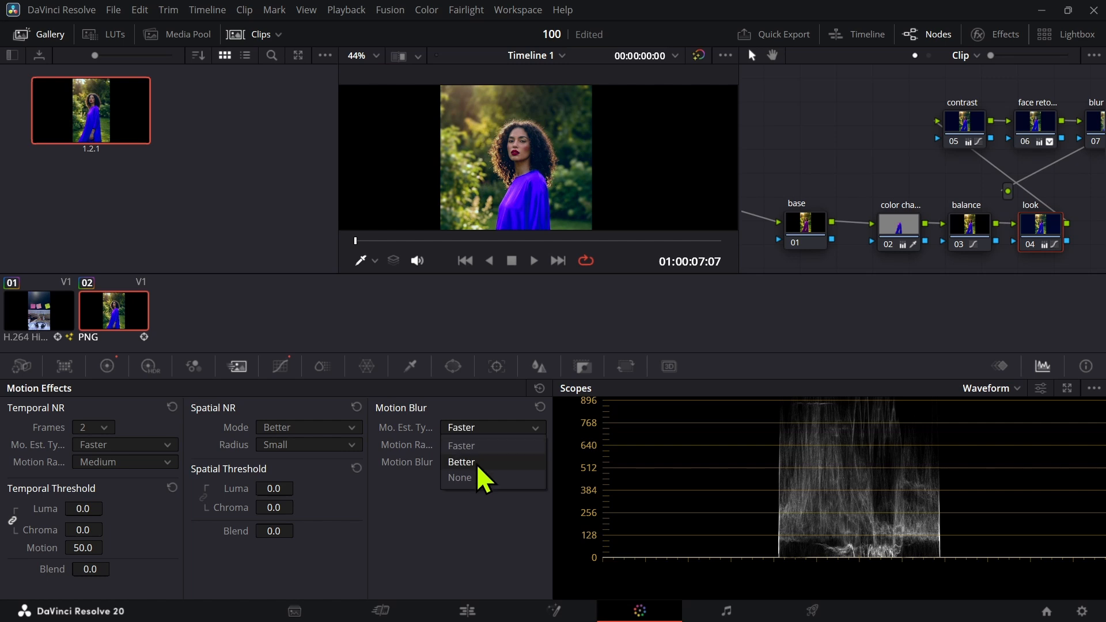
pyautogui.click(461, 465)
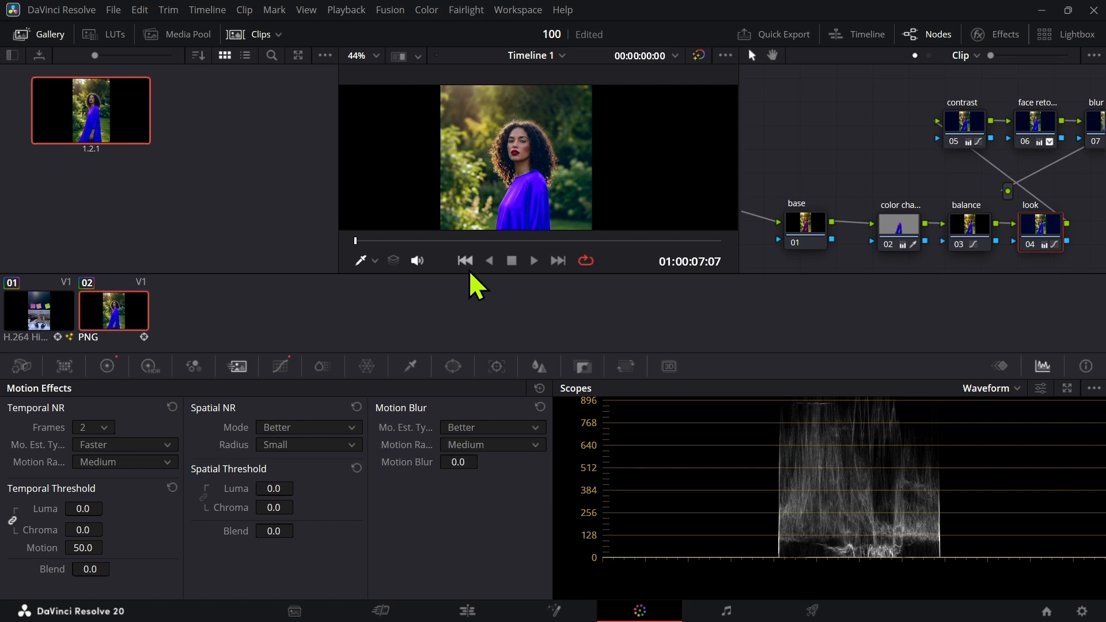
pyautogui.click(42, 311)
pyautogui.click(124, 317)
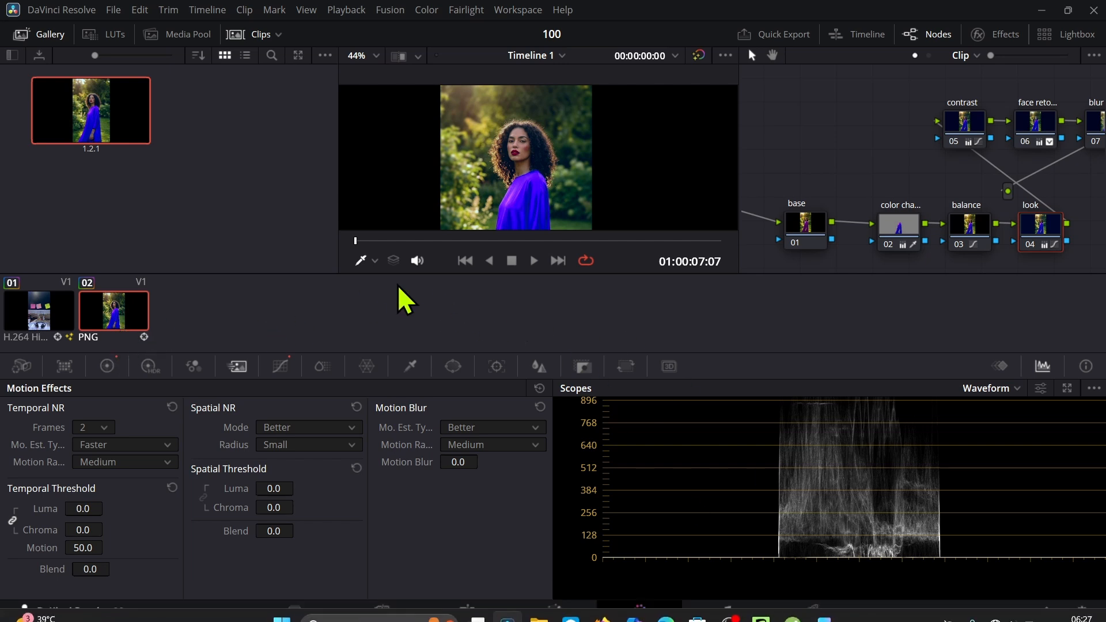
pyautogui.rightClick(57, 317)
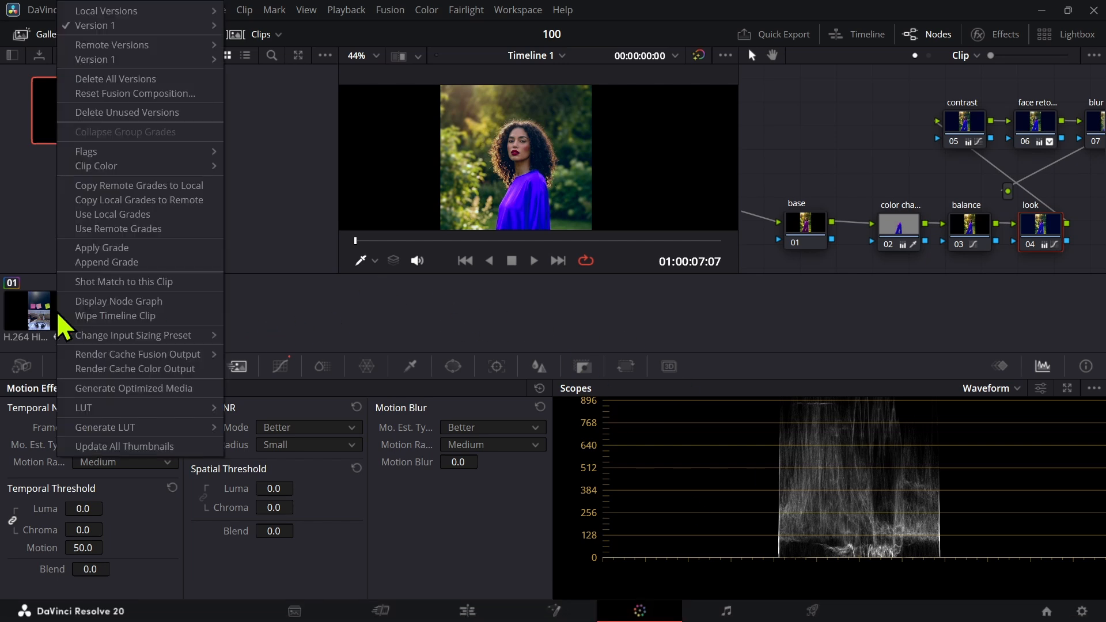
pyautogui.click(245, 329)
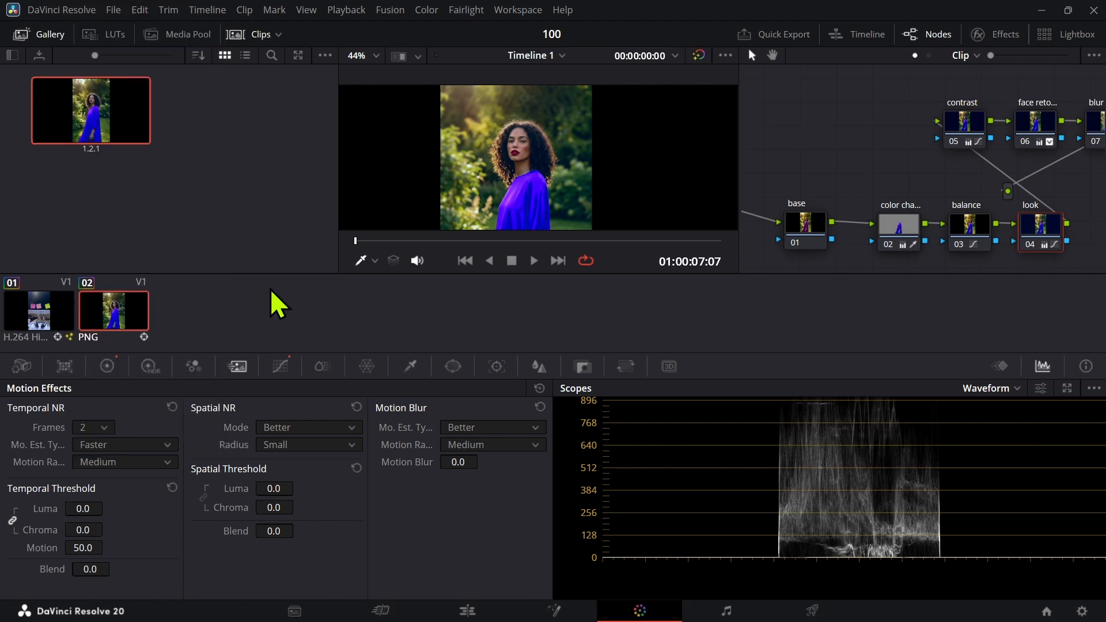
# Hide the clip thumbnails and stills gallery, then widen the node graph to show every node beside an enlarged viewer.
pyautogui.click(252, 36)
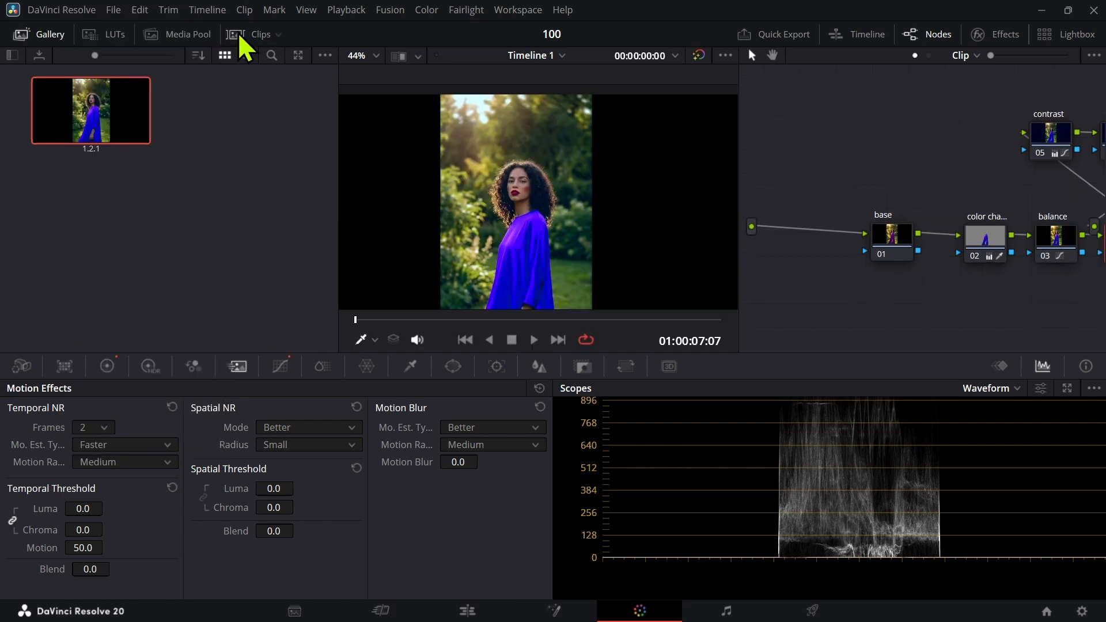
pyautogui.click(40, 35)
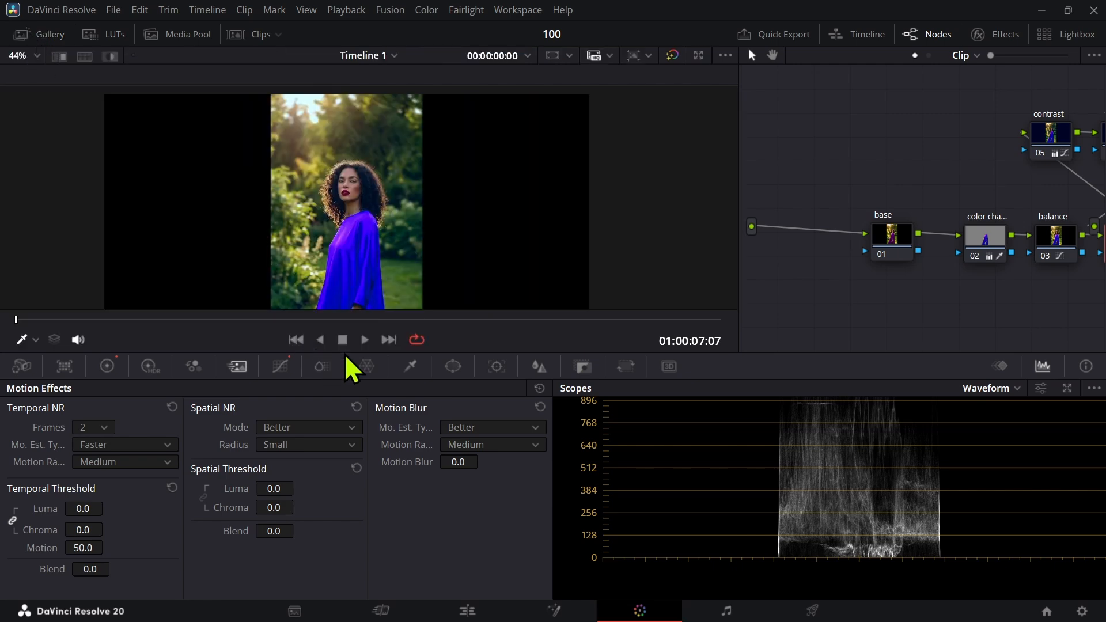
pyautogui.moveTo(740, 152); pyautogui.dragTo(466, 185)
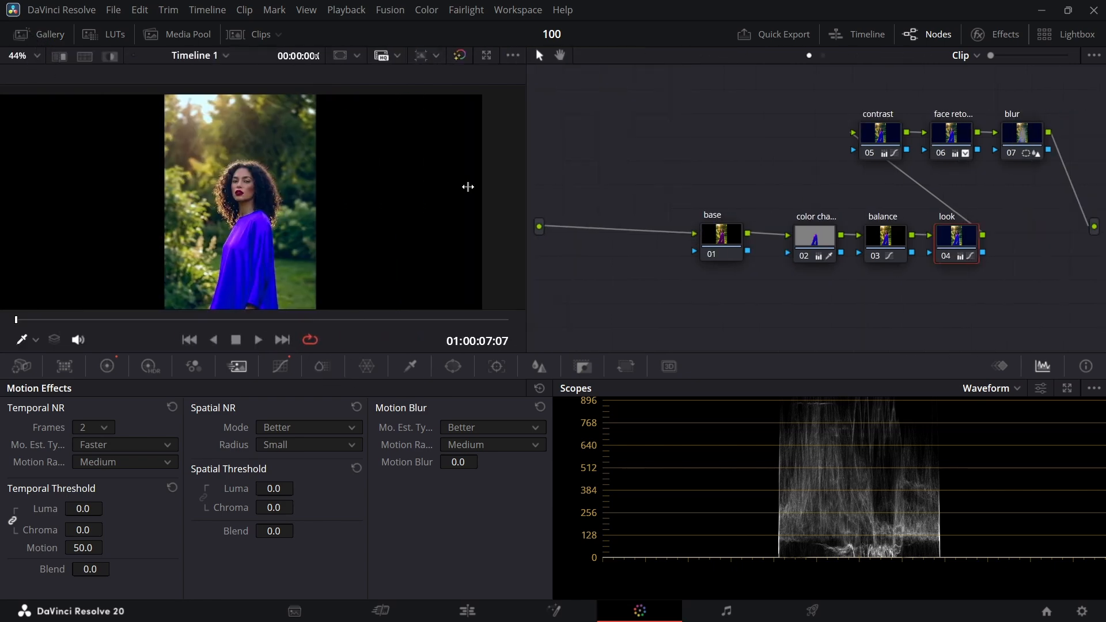
pyautogui.scroll(2, 249, 163)
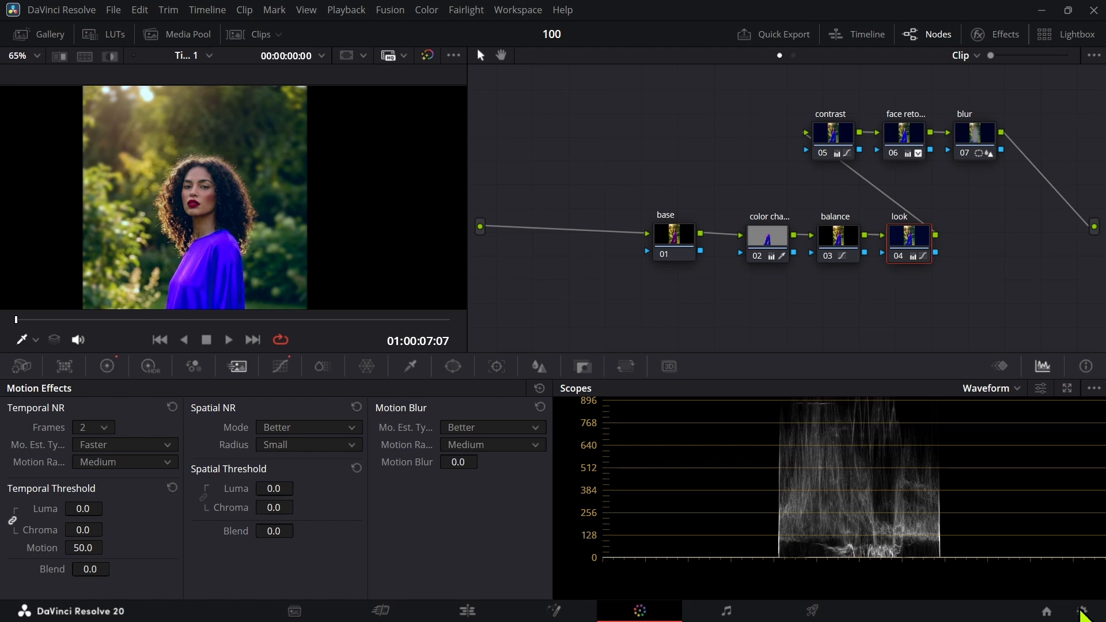
# Switch the project's timeline format to vertical resolution, 1080 x 1920 HD, and save the project settings.
pyautogui.click(1082, 611)
pyautogui.click(513, 178)
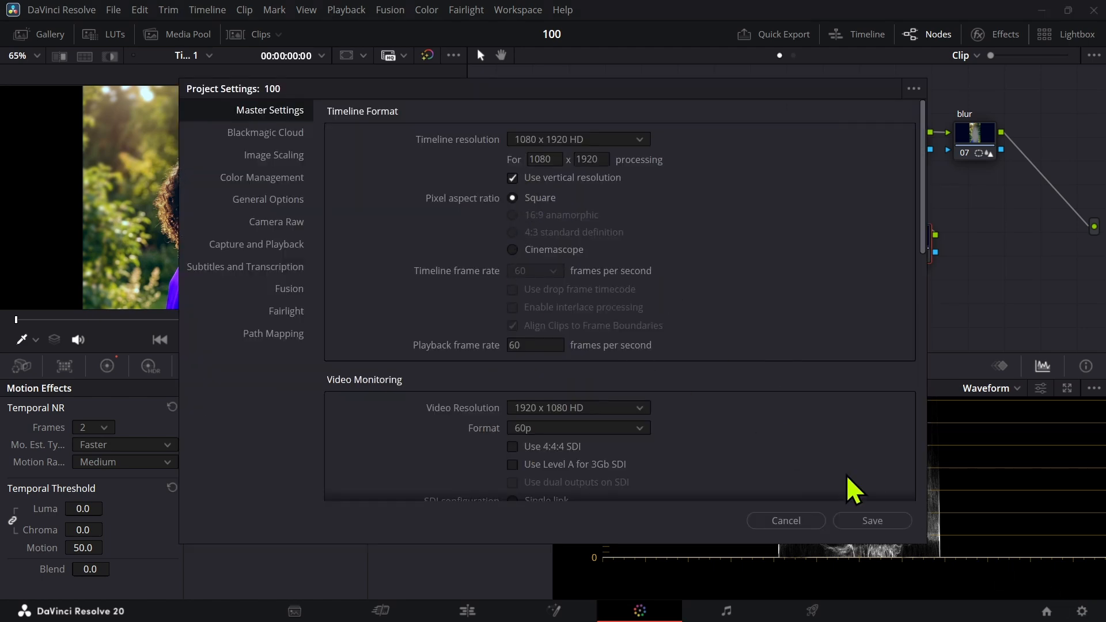
pyautogui.click(872, 521)
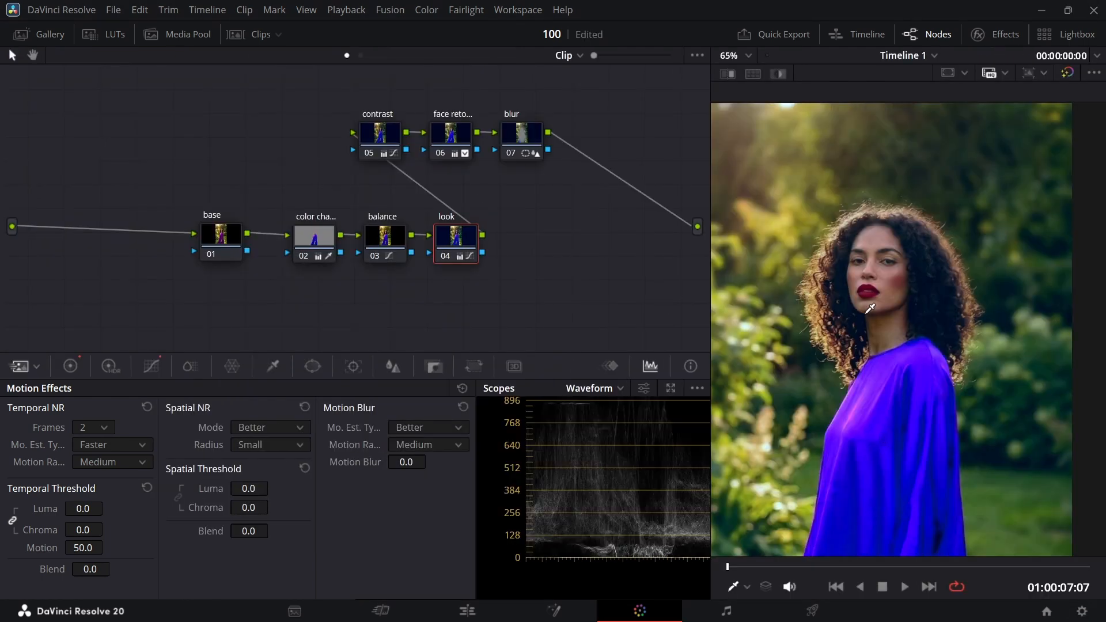
pyautogui.scroll(2, 879, 369)
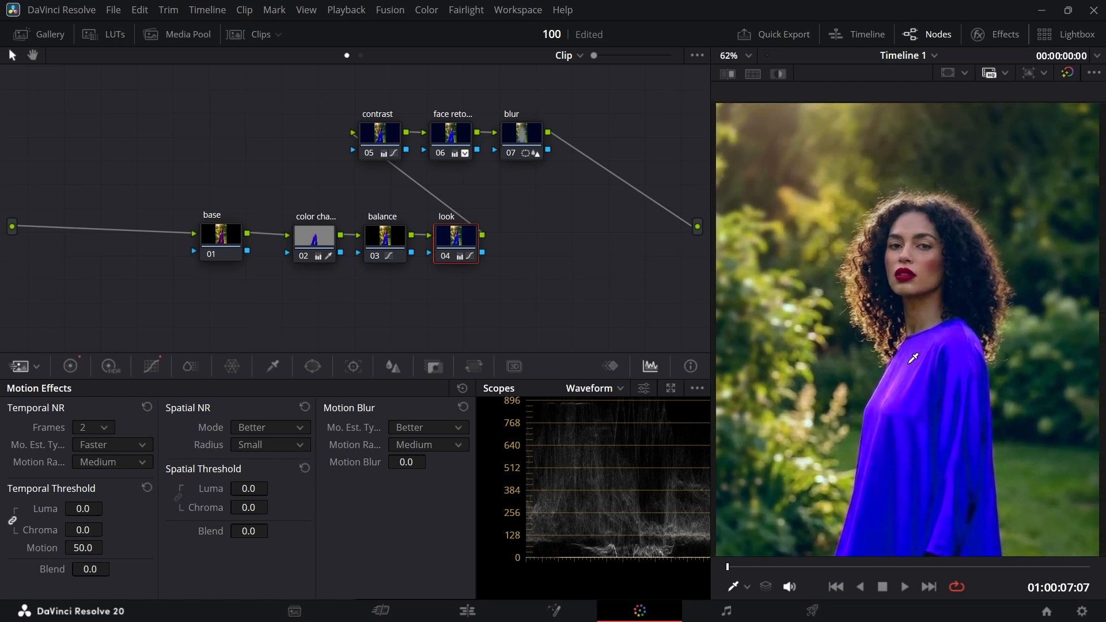
# Move the look node slightly farther away from the balance node in the node graph.
pyautogui.moveTo(600, 240); pyautogui.dragTo(536, 253)
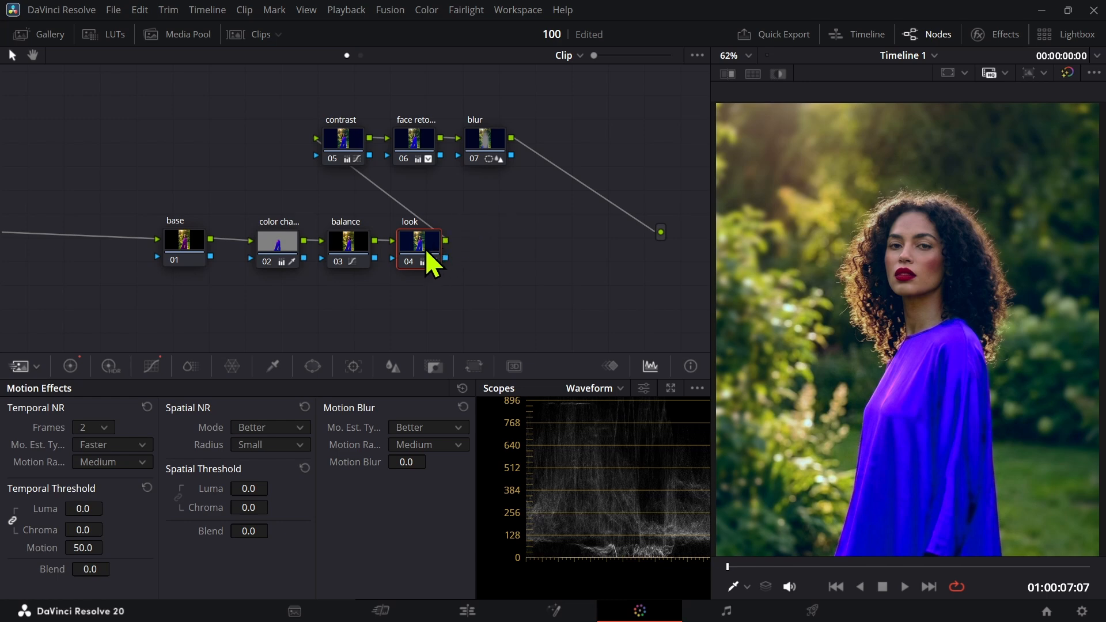
pyautogui.moveTo(431, 257); pyautogui.dragTo(458, 265)
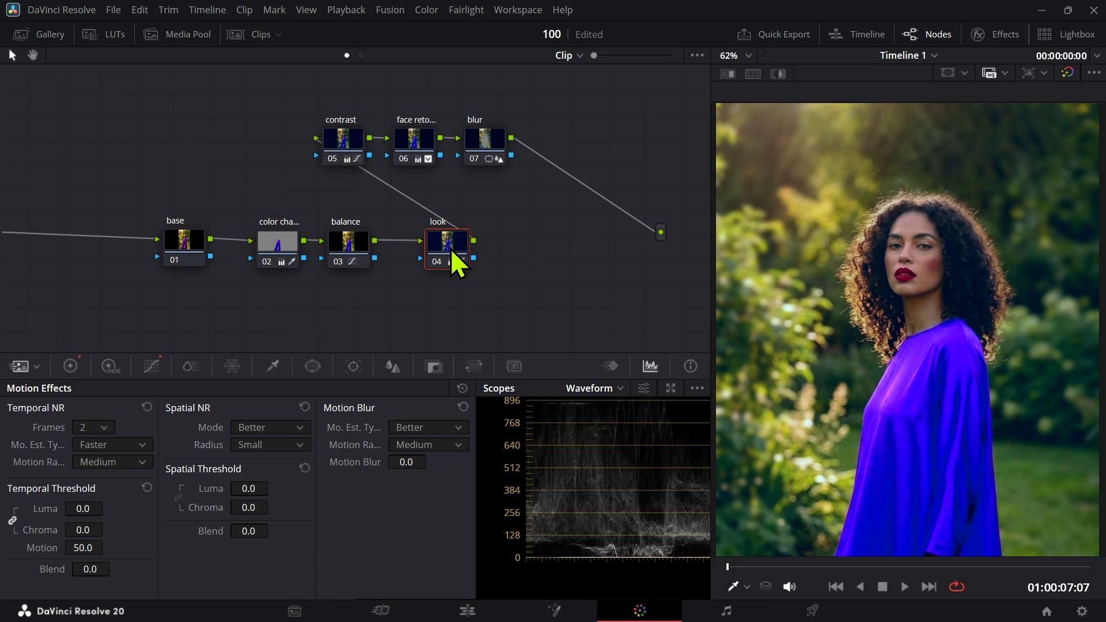
# Show the look node's primary color wheels and the list of scope types in a widened node and scopes area.
pyautogui.click(69, 367)
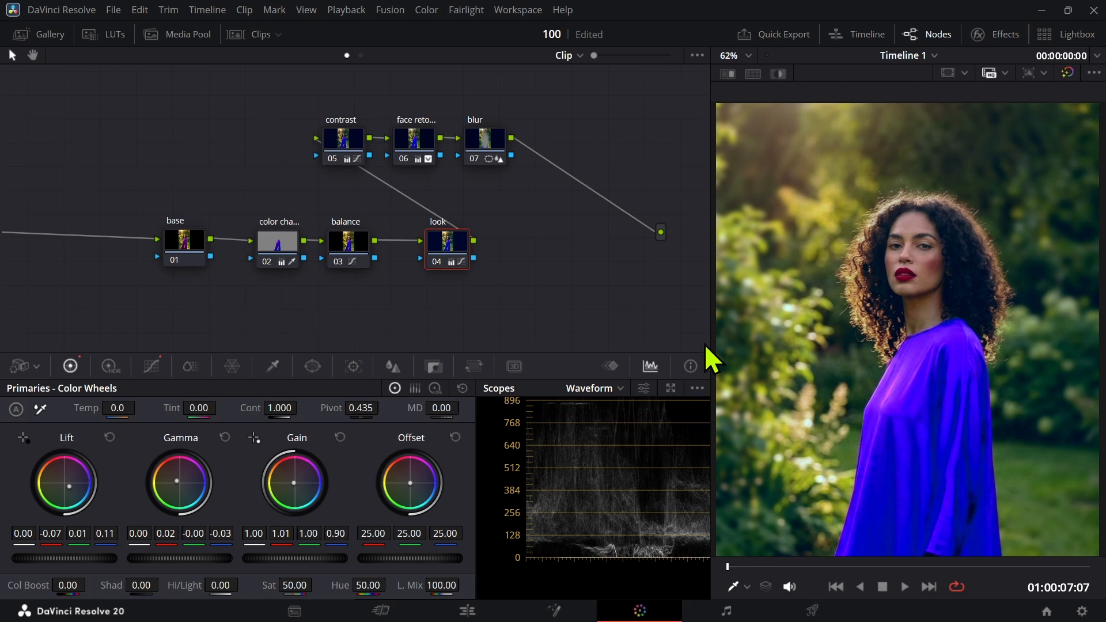
pyautogui.moveTo(709, 324); pyautogui.dragTo(924, 345)
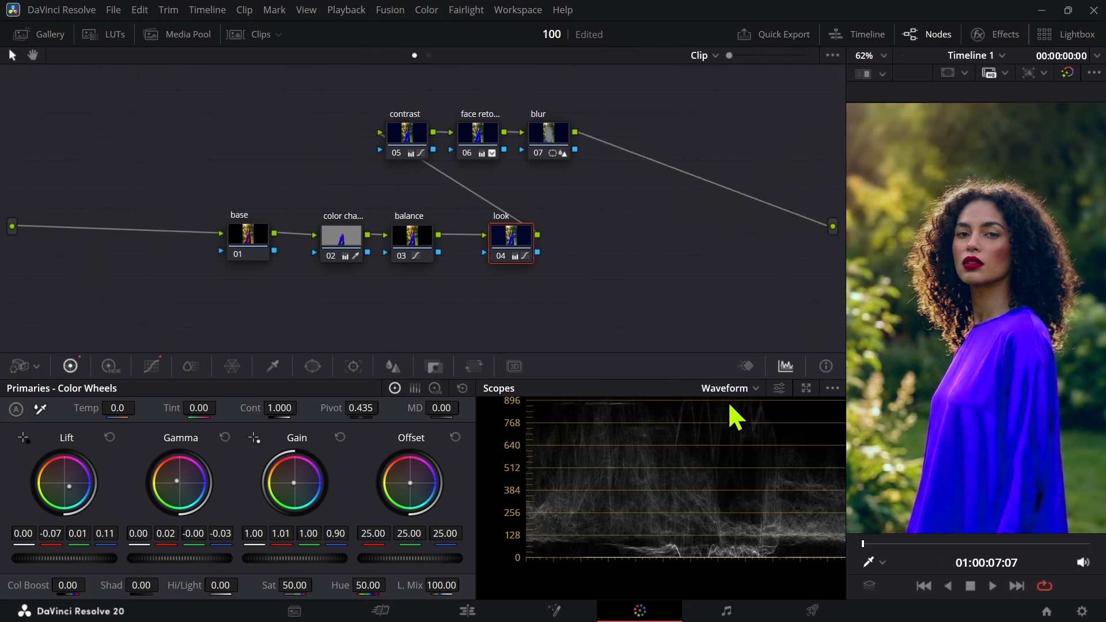
pyautogui.click(749, 389)
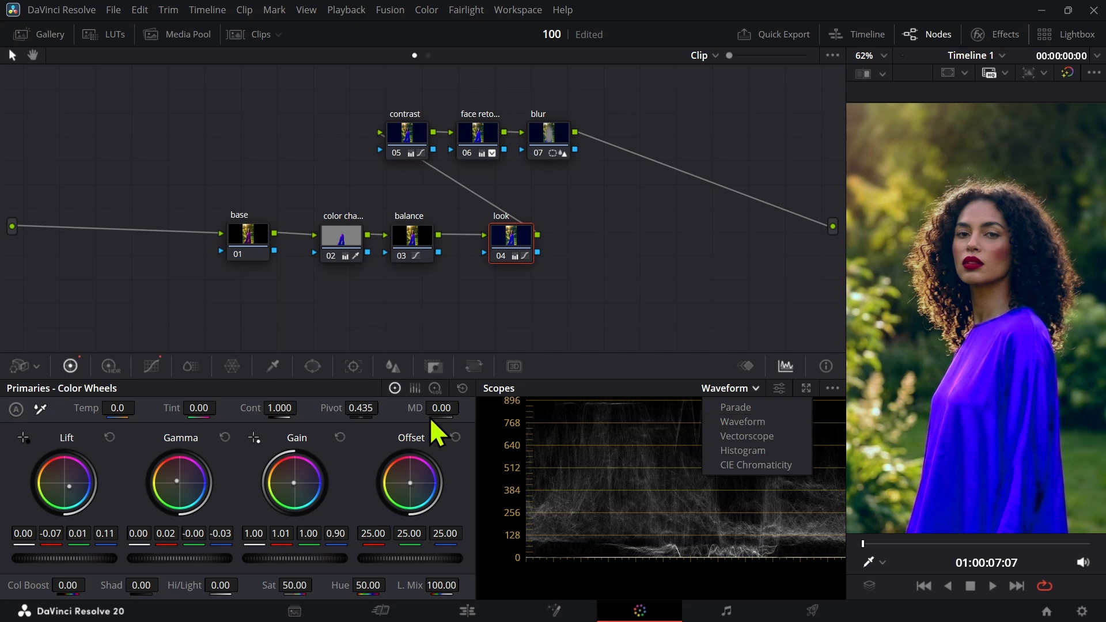
# Try sampling the woman's forehead skin with the HSL qualifier on the look node, and undo the selection.
pyautogui.click(276, 370)
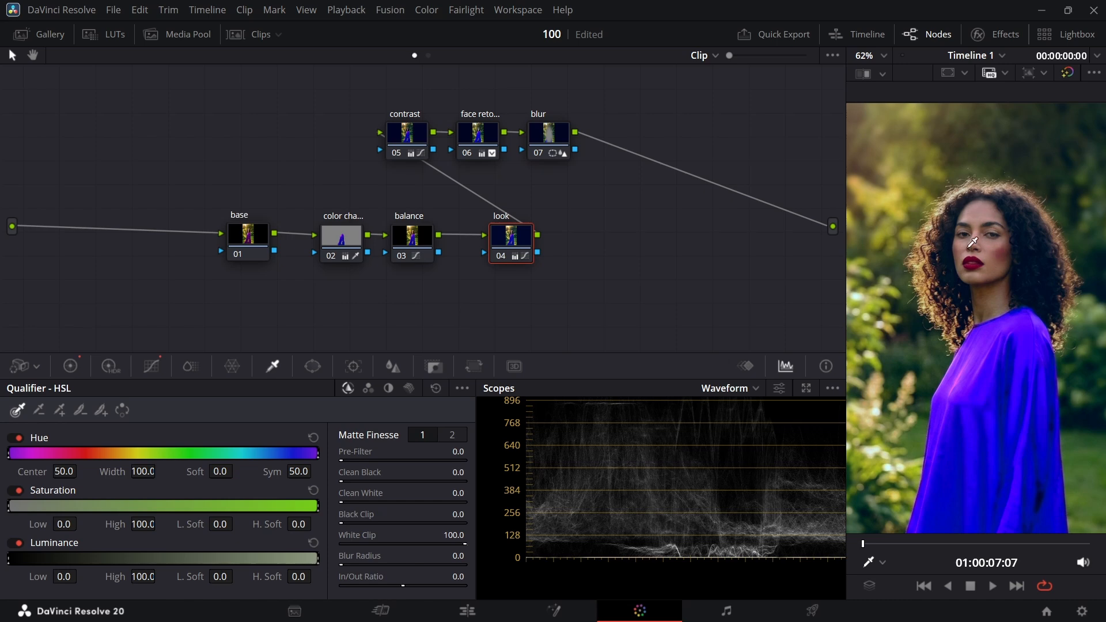
pyautogui.moveTo(994, 207)
pyautogui.mouseDown()
pyautogui.moveTo(979, 208)
pyautogui.moveTo(983, 222)
pyautogui.mouseUp()
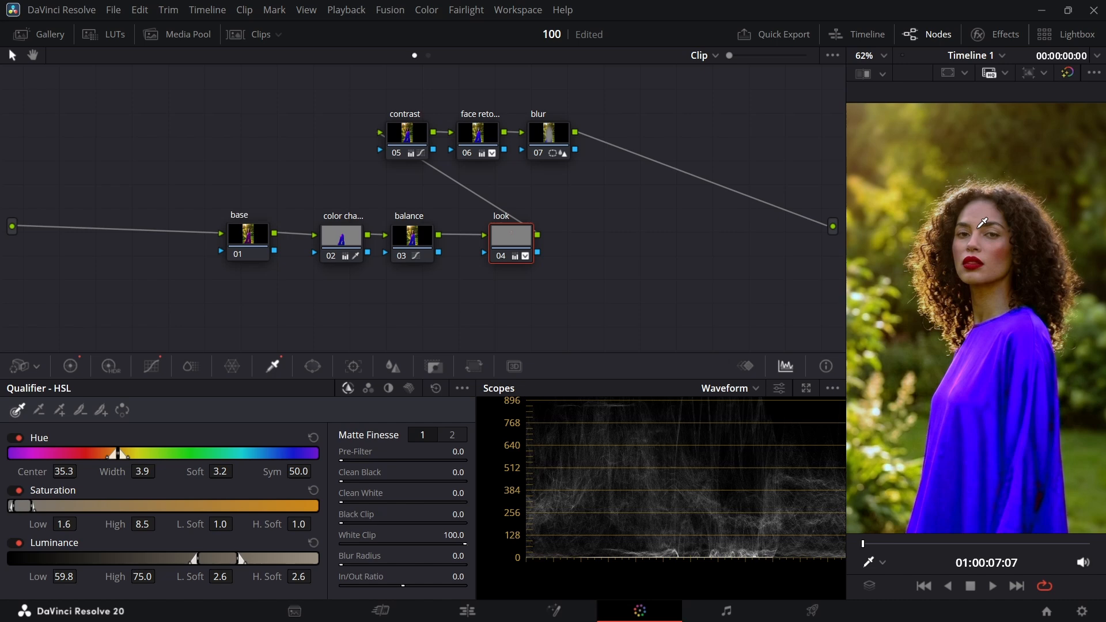
pyautogui.hotkey('ctrl', 'z')
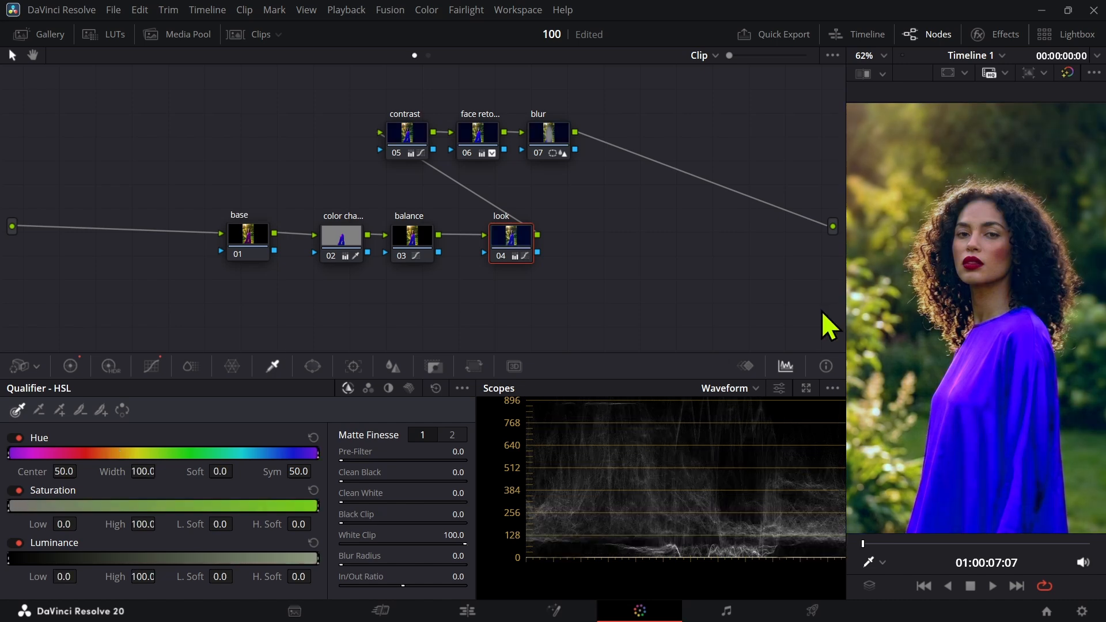
# Move the look node farther from the balance node and reopen the stills gallery beside the node graph.
pyautogui.moveTo(496, 252); pyautogui.dragTo(548, 222)
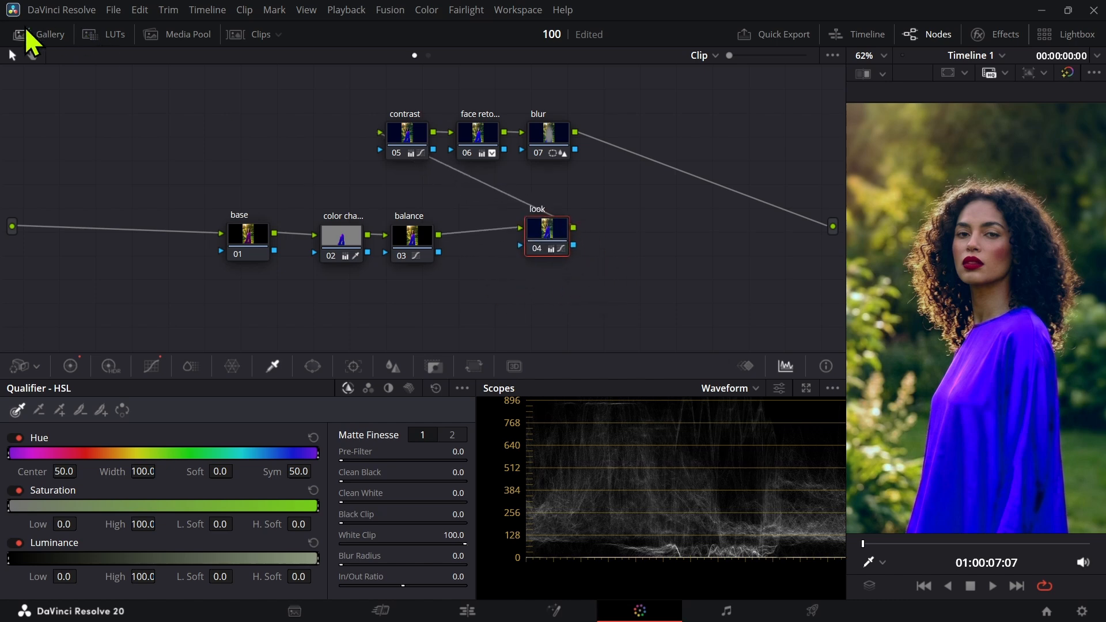
pyautogui.click(25, 28)
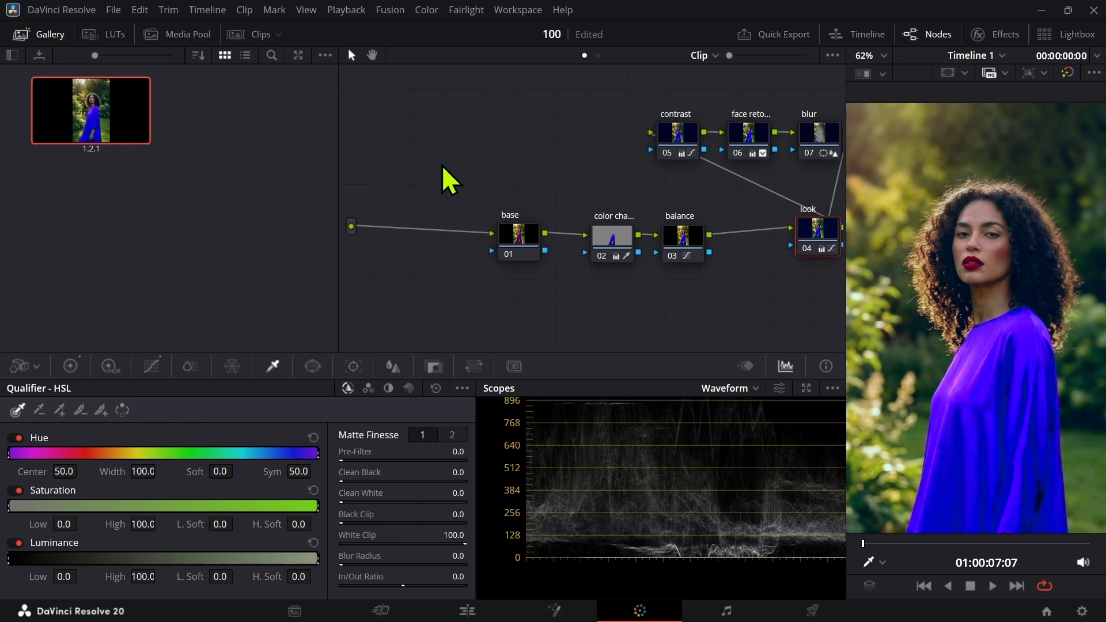
pyautogui.moveTo(527, 165); pyautogui.dragTo(472, 167)
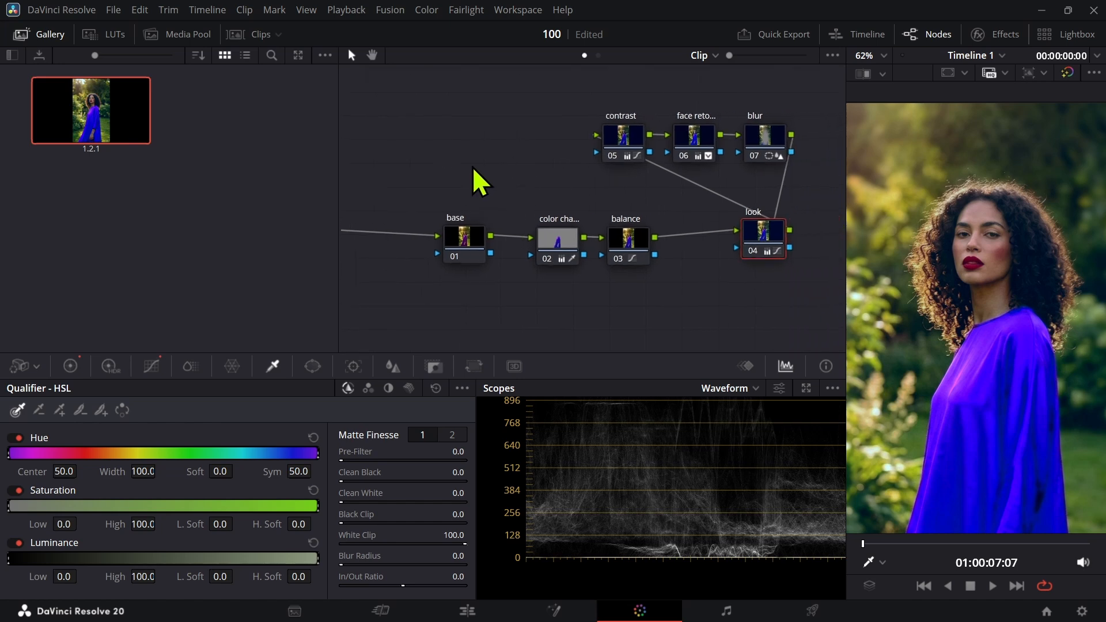